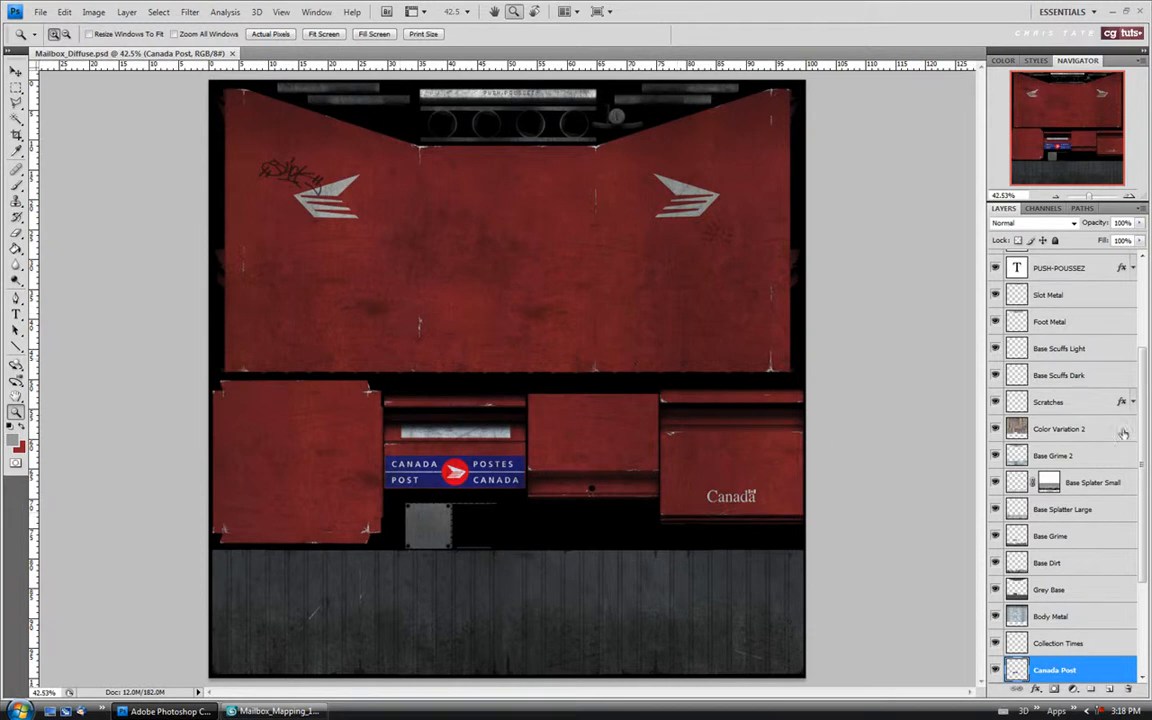
Step: Desaturate the Paint Base layer to remove the red from the mailbox body
scroll(1147, 593, "down", 3)
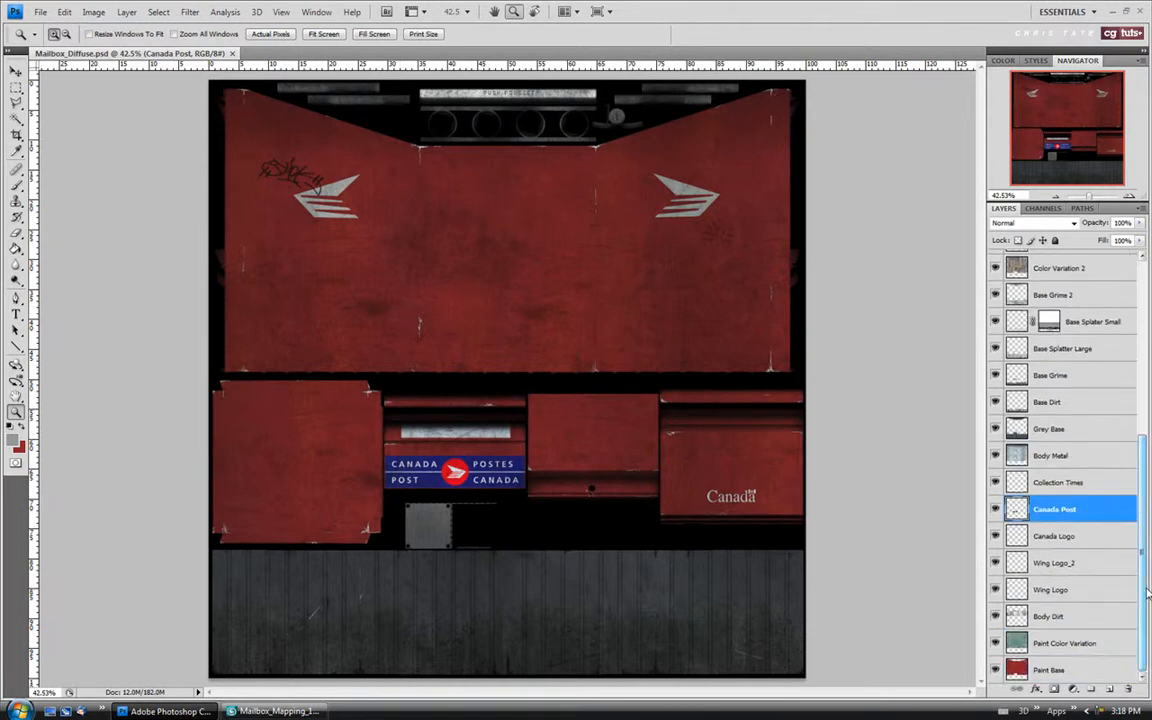
left_click(1041, 671)
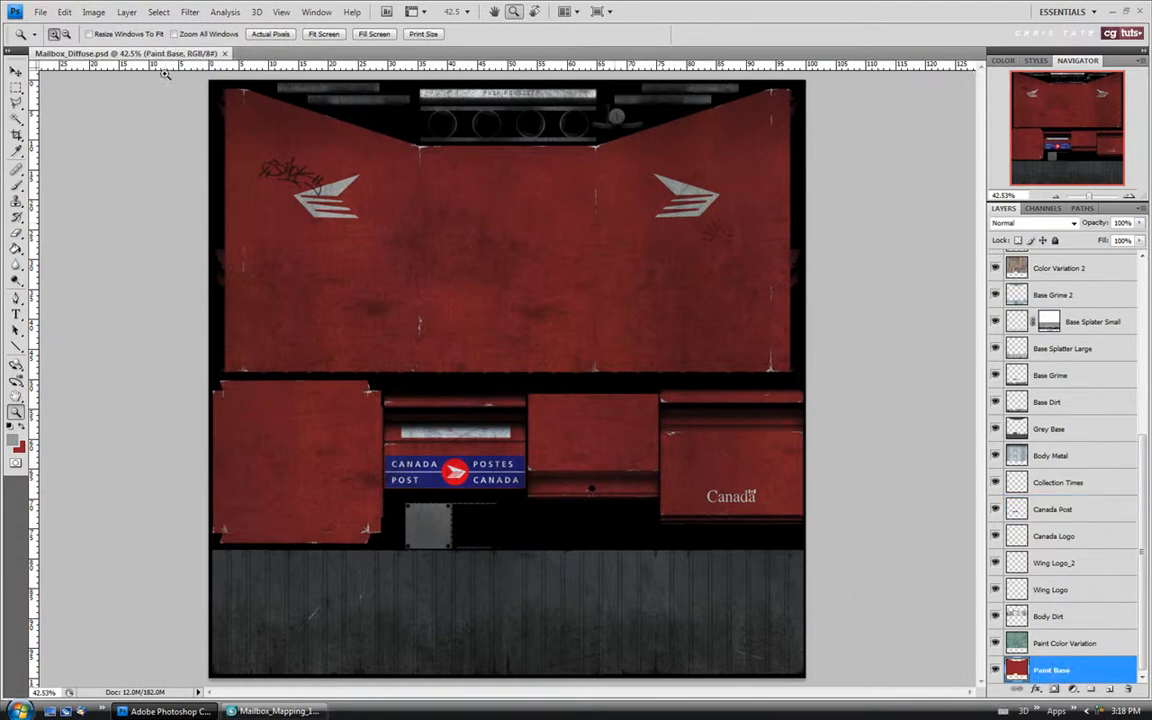
left_click(96, 12)
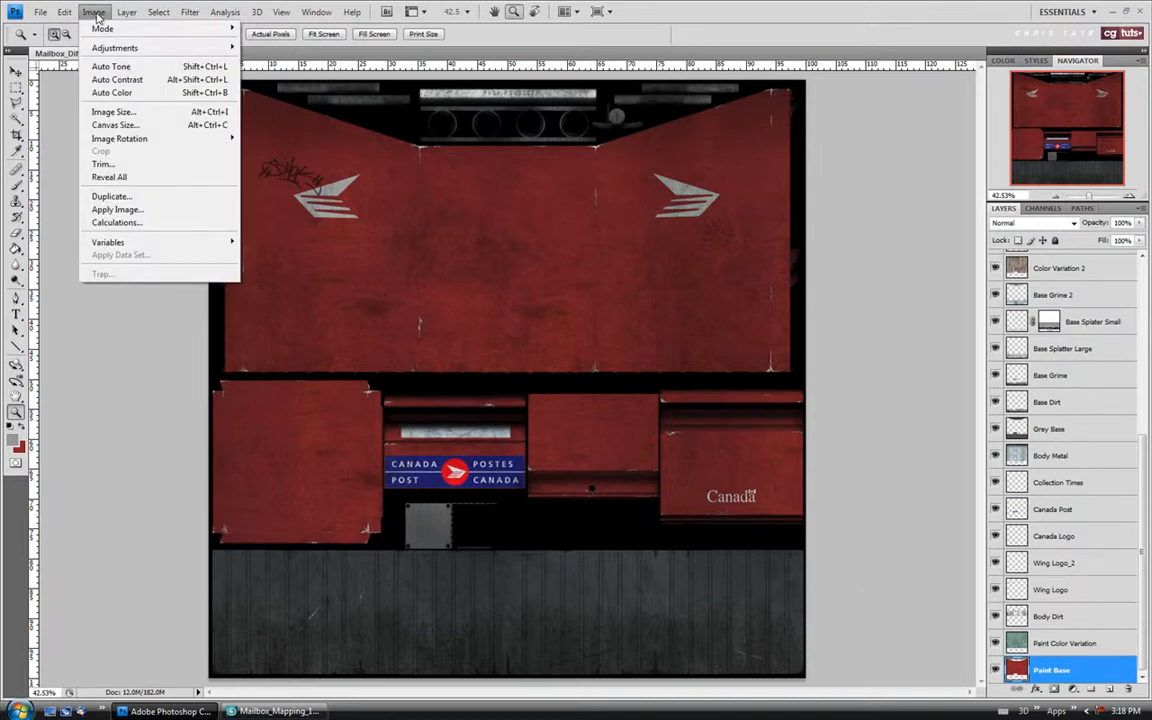
mouse_move(93, 48)
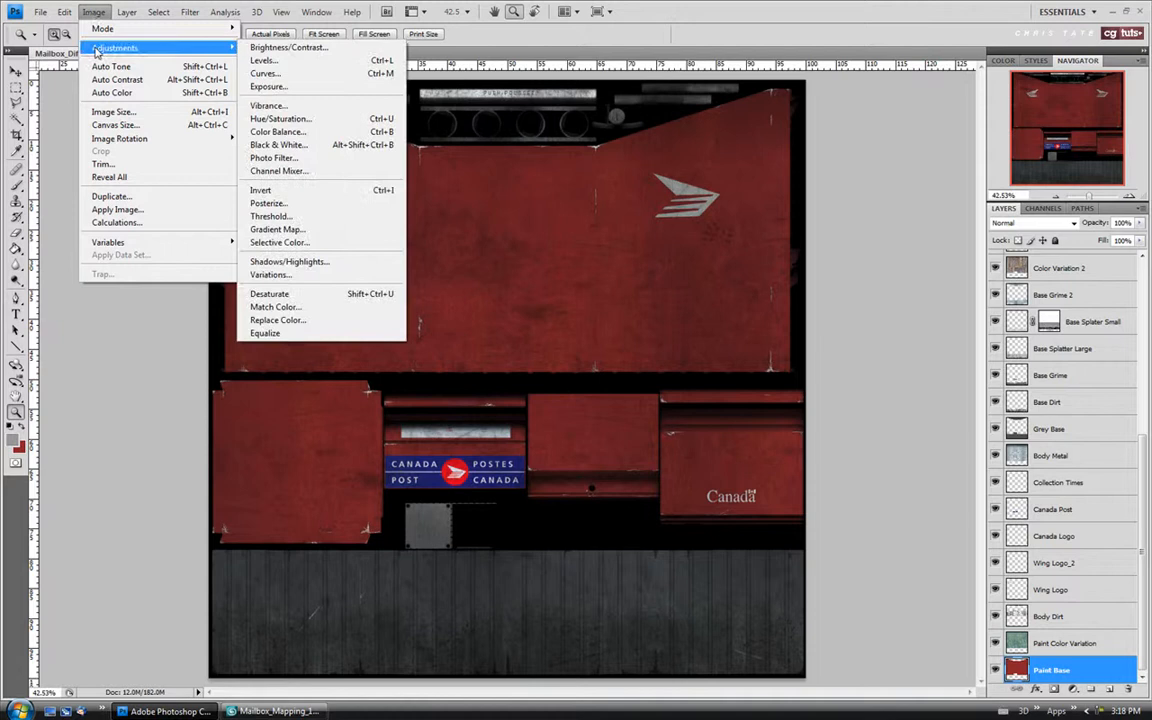
left_click(296, 297)
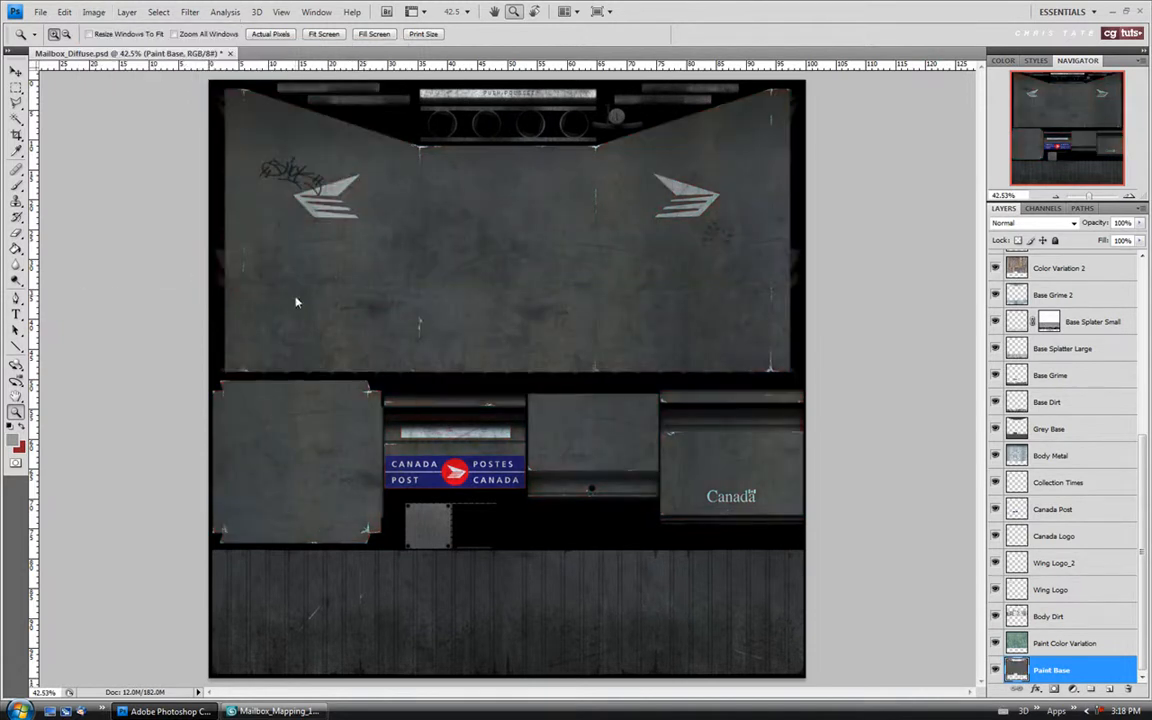
Step: Hide the Paint Color Variation layer
left_click(1058, 645)
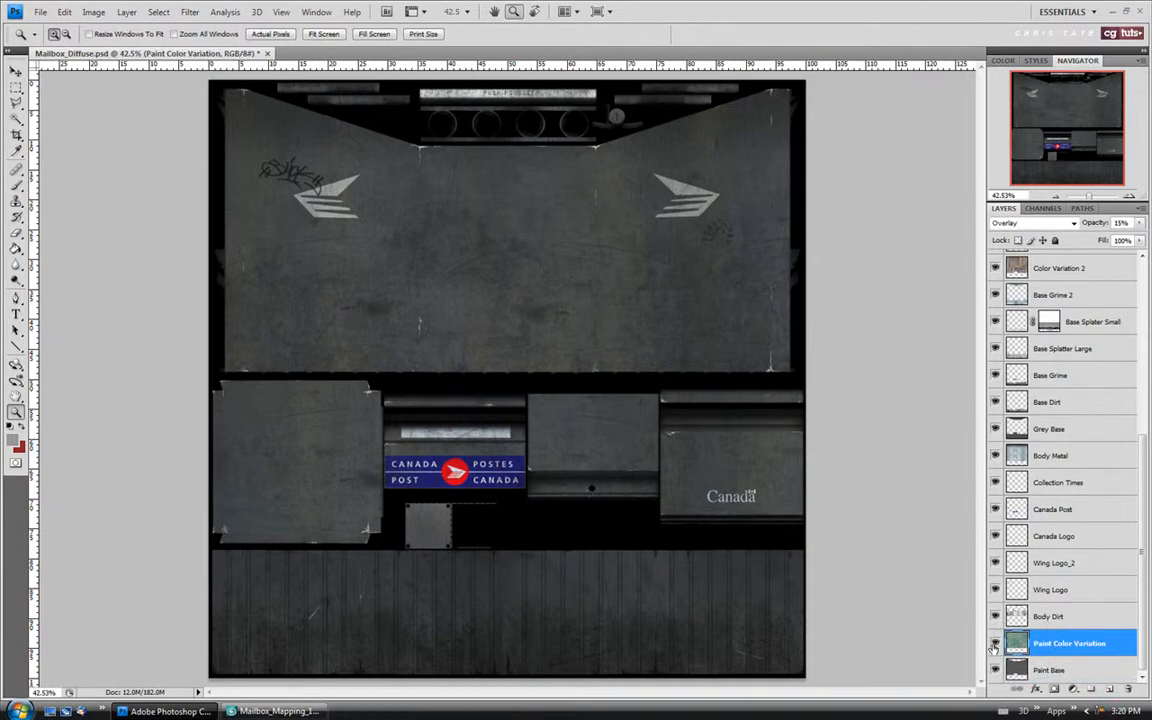
left_click(994, 645)
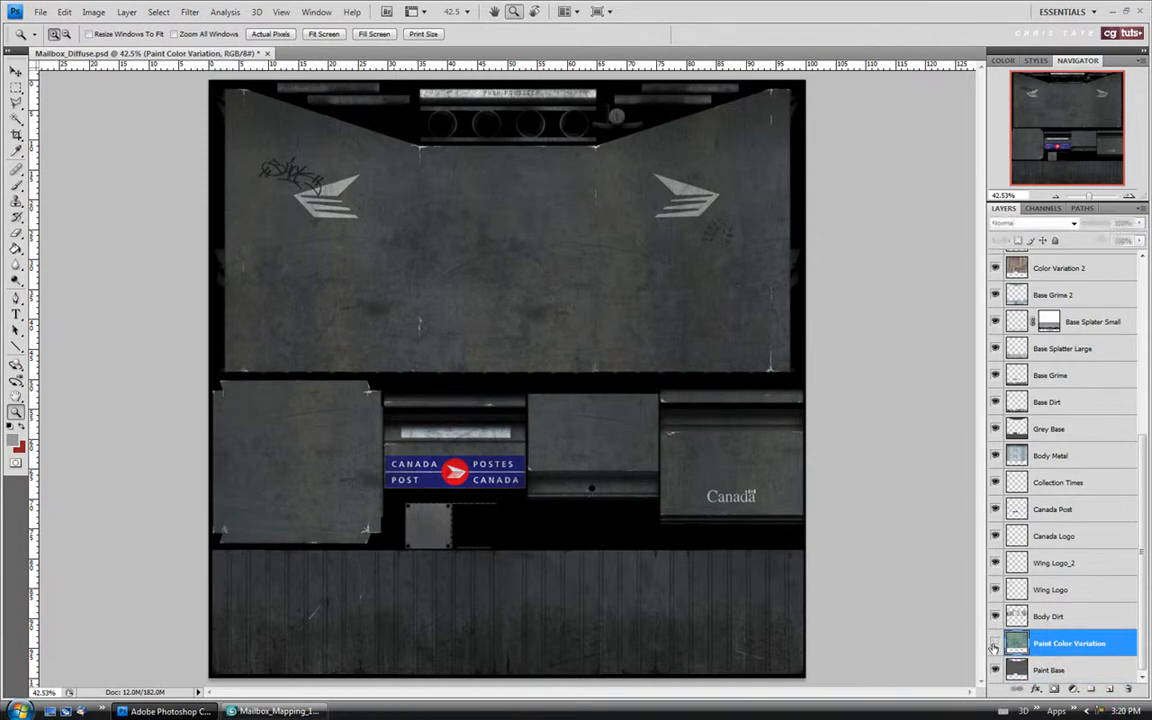
Step: Invert the Body Dirt layer and lower its opacity to 20%
left_click(1044, 620)
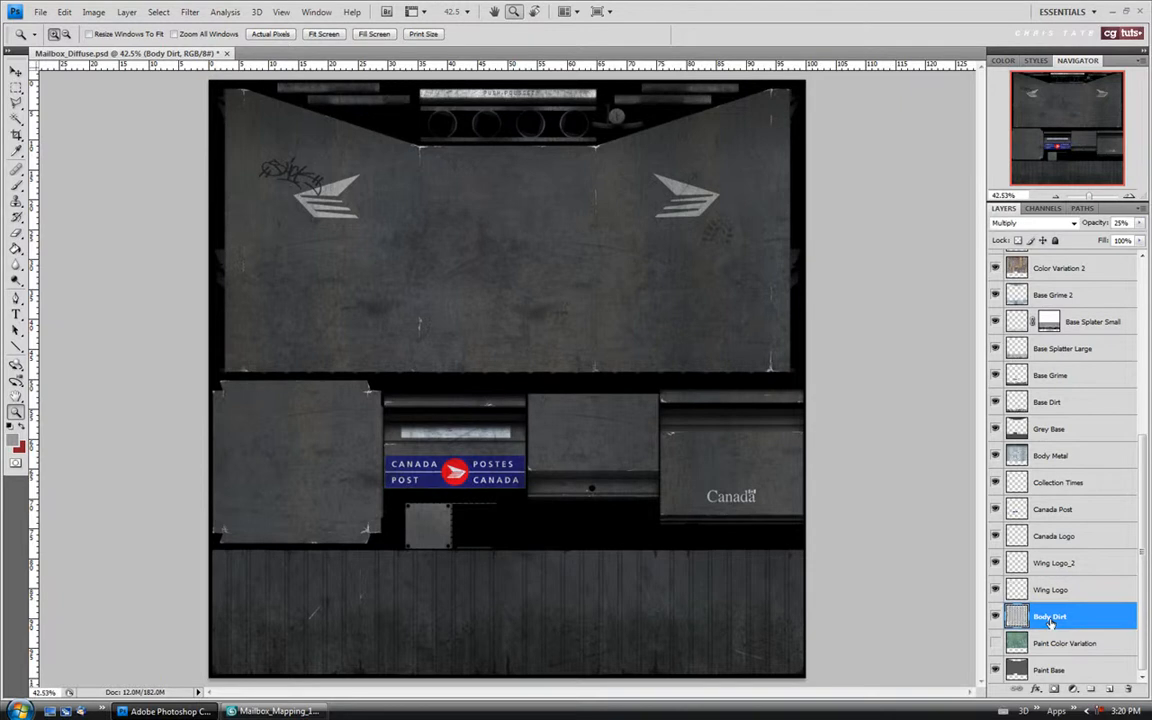
key("ctrl+i")
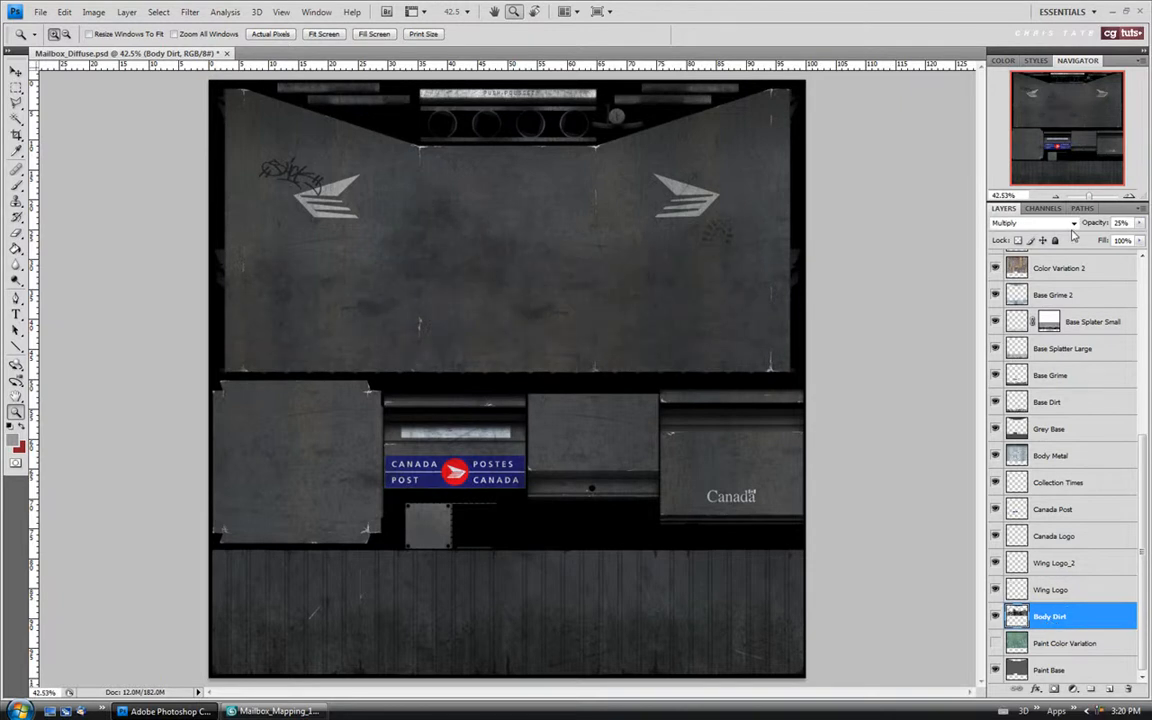
left_click(1140, 223)
left_click_drag(1089, 238, 1085, 238)
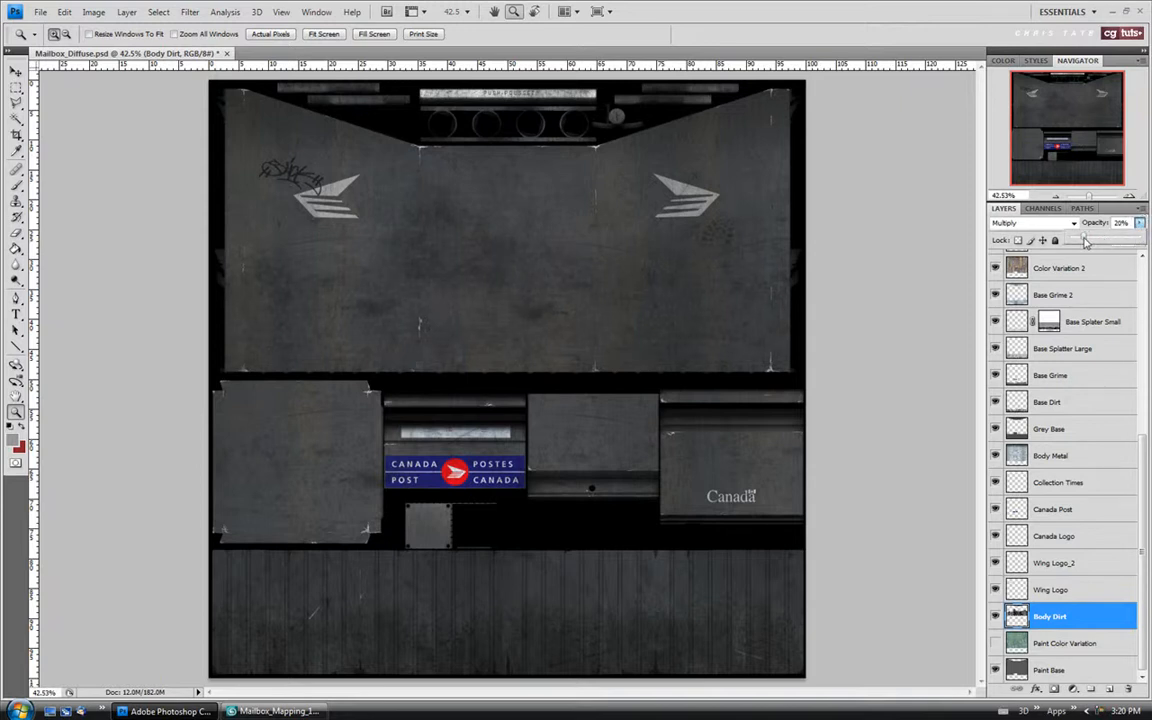
left_click_drag(1084, 242, 1080, 242)
left_click(1067, 615)
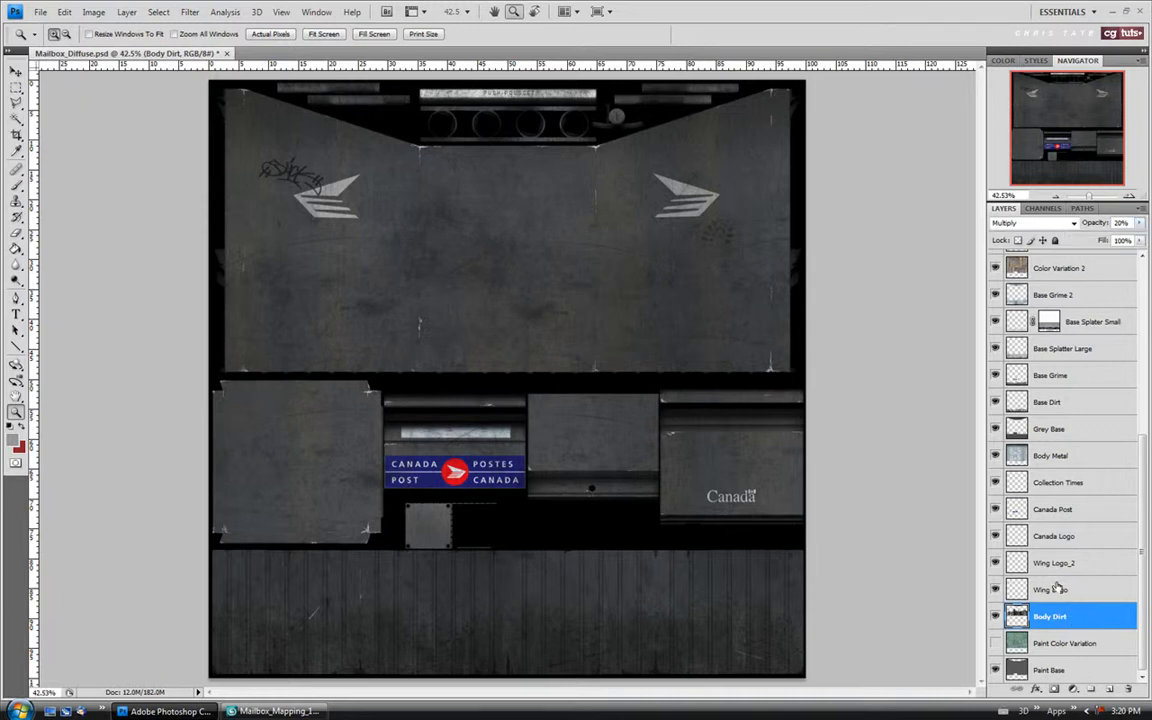
Step: Desaturate the Wing Logo layer
left_click(1057, 589)
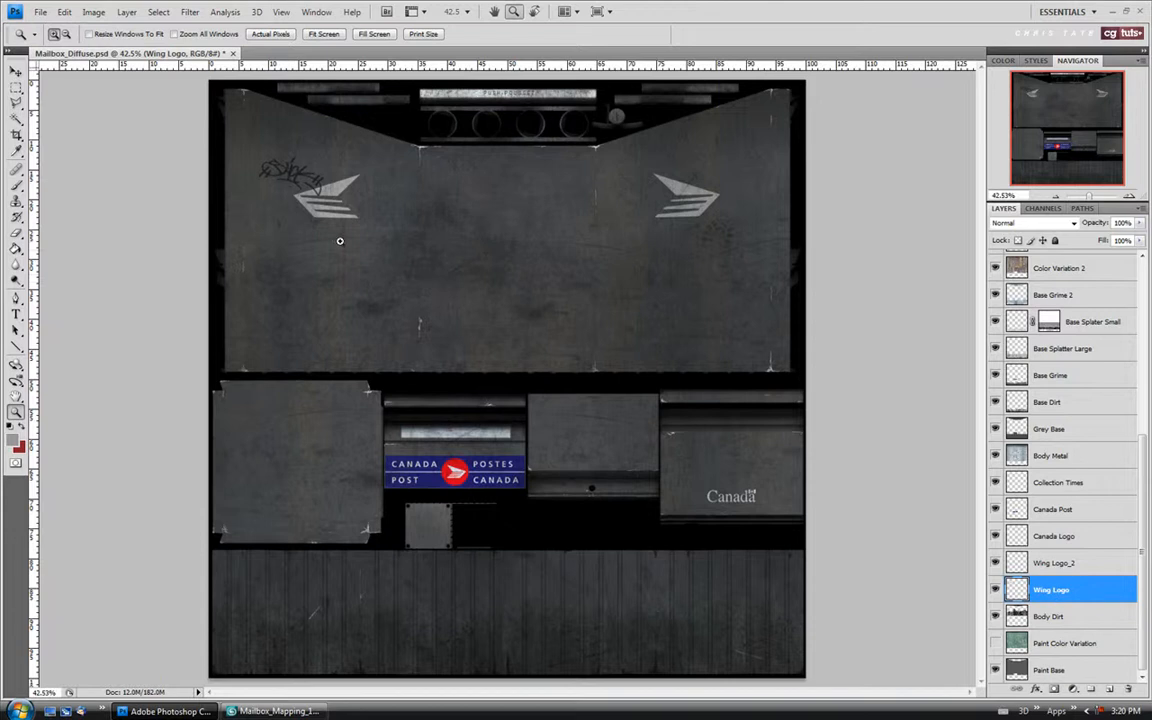
key("v")
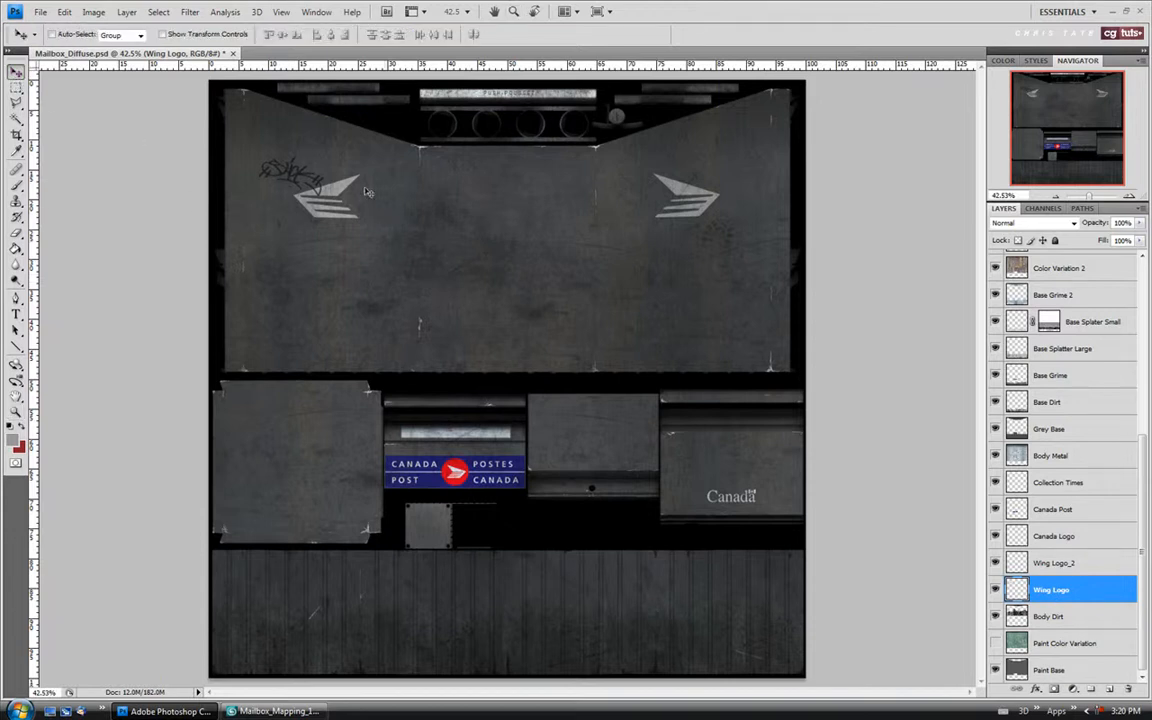
left_click(93, 12)
mouse_move(100, 48)
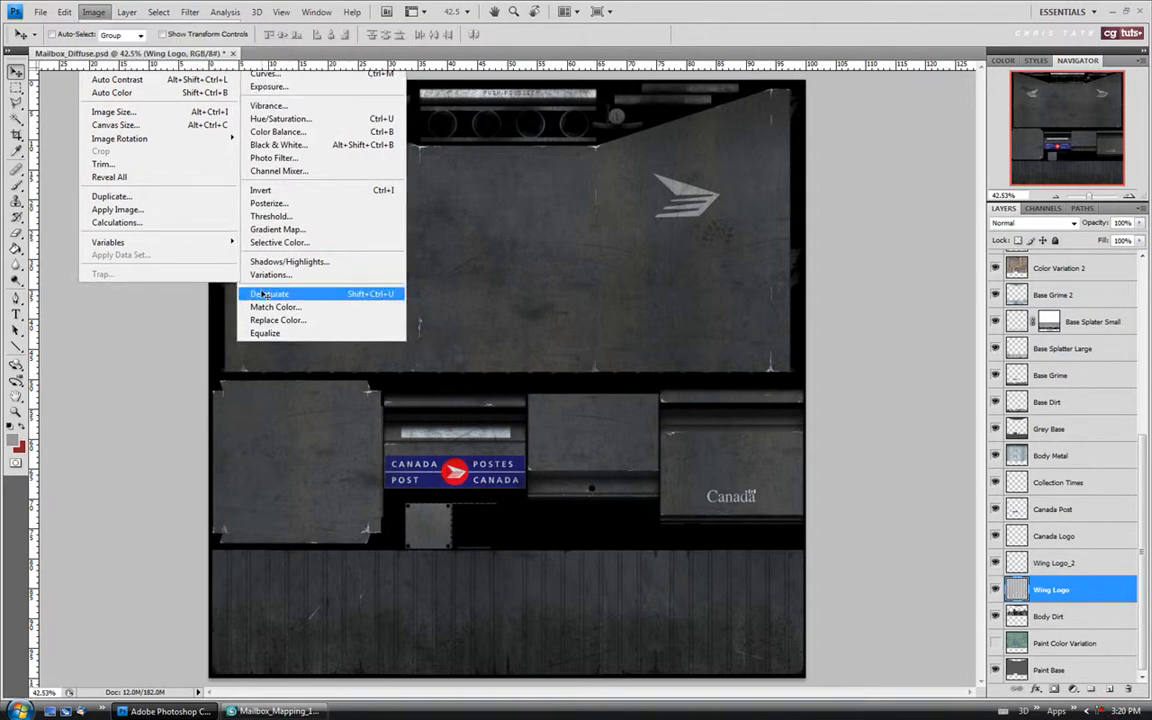
left_click(265, 294)
Step: Darken the Wing Logo layer with a Brightness/Contrast adjustment, setting brightness to about -69
left_click(93, 12)
mouse_move(100, 48)
left_click(270, 47)
left_click_drag(761, 113, 715, 320)
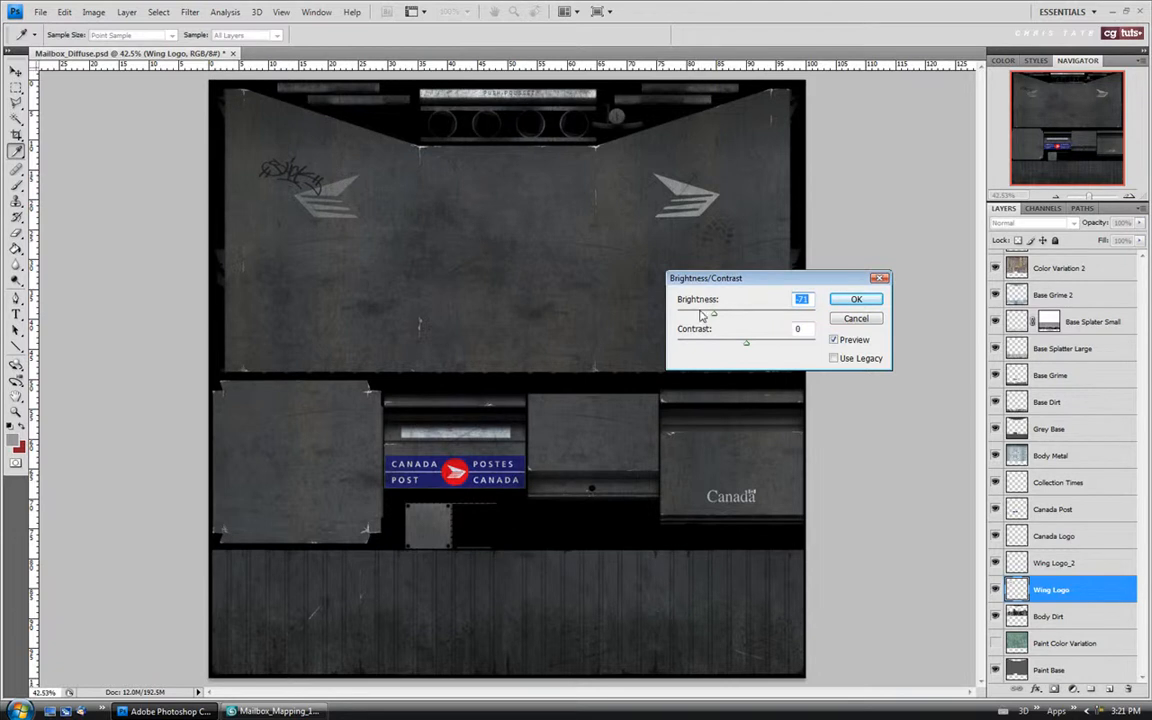
left_click_drag(713, 316, 716, 316)
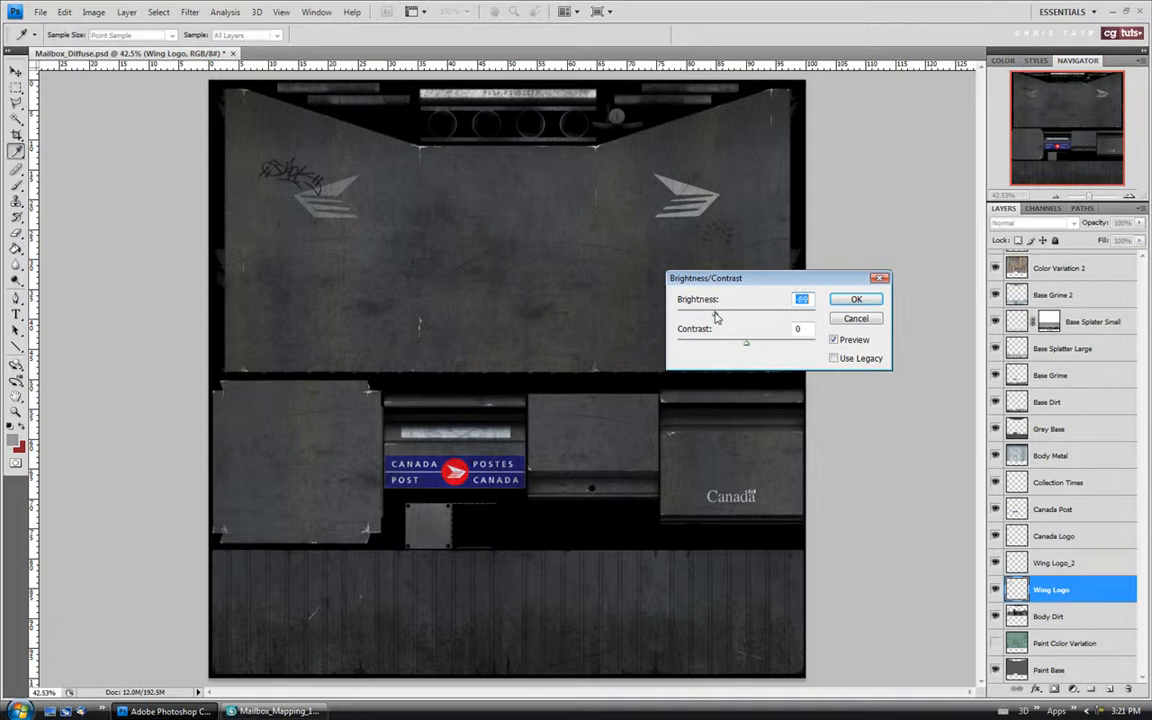
left_click(857, 301)
key("v")
Step: Desaturate the Wing Logo_2 layer
left_click(1085, 563)
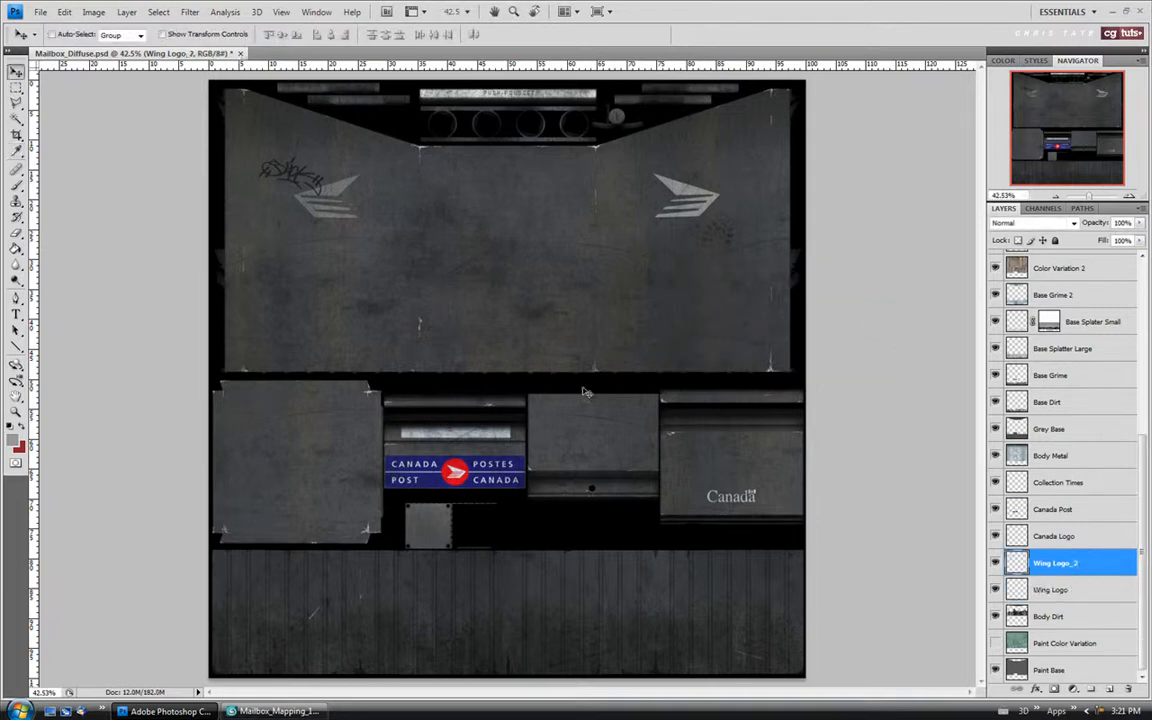
left_click(93, 12)
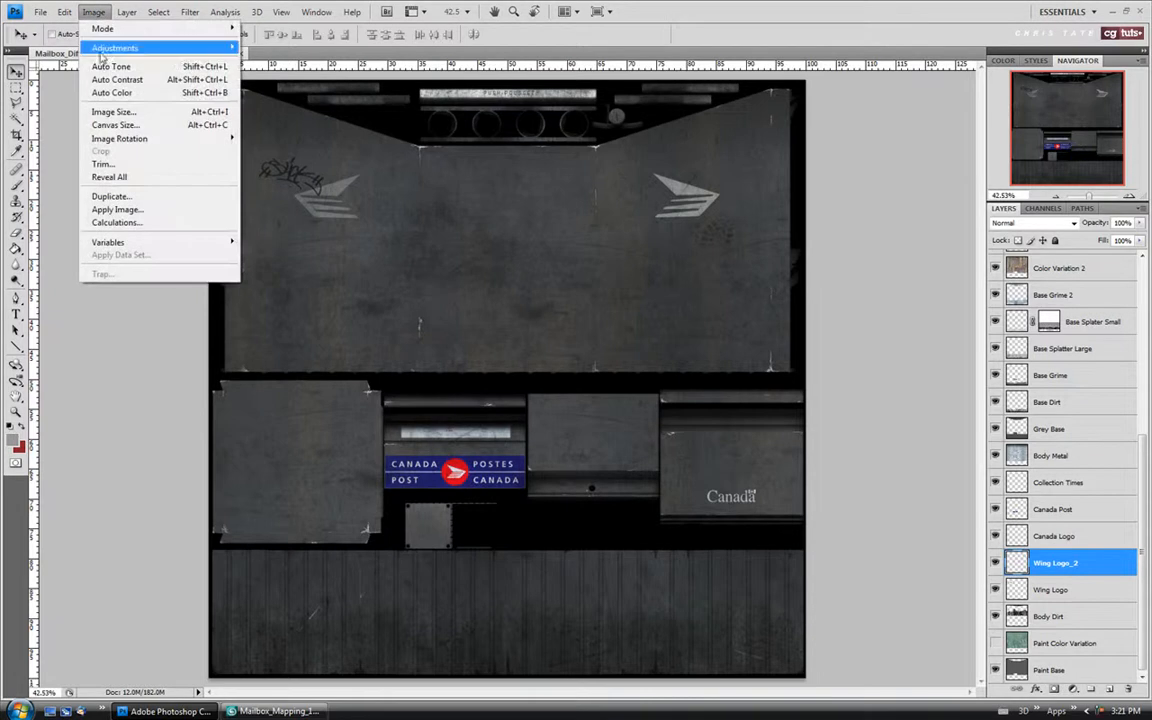
mouse_move(115, 48)
left_click(269, 294)
Step: Darken the Wing Logo_2 layer with a Brightness/Contrast adjustment, setting brightness to about -55
left_click(93, 12)
mouse_move(115, 48)
left_click(262, 44)
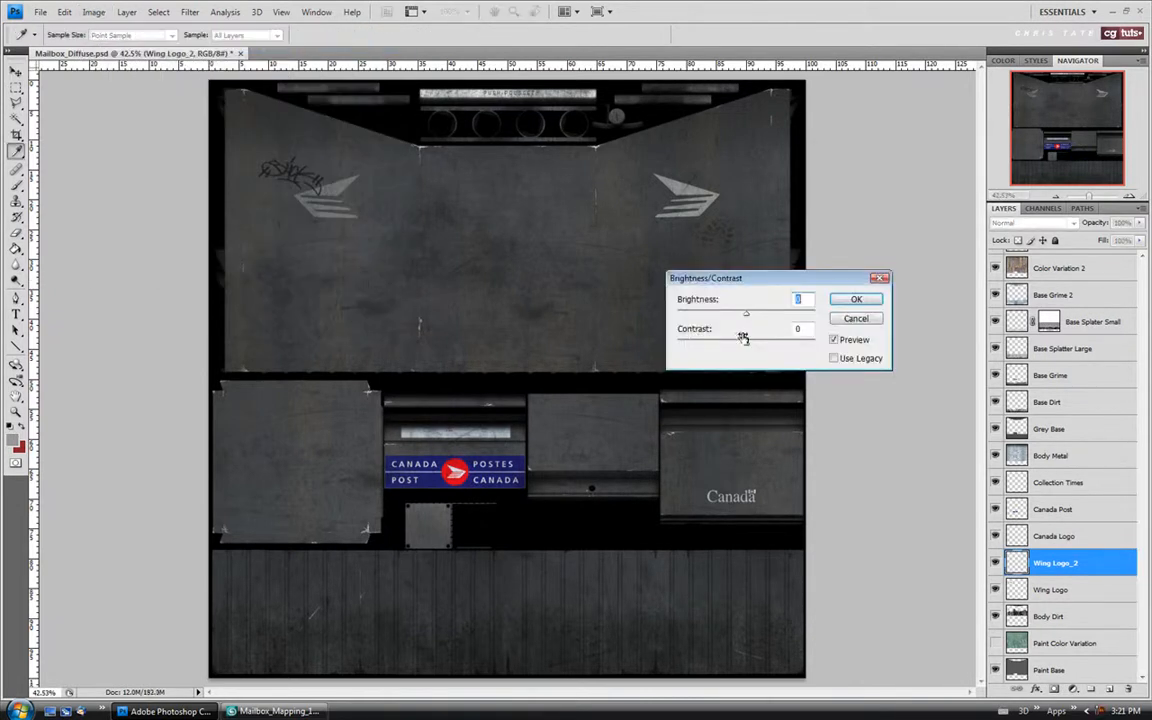
left_click_drag(749, 318, 725, 319)
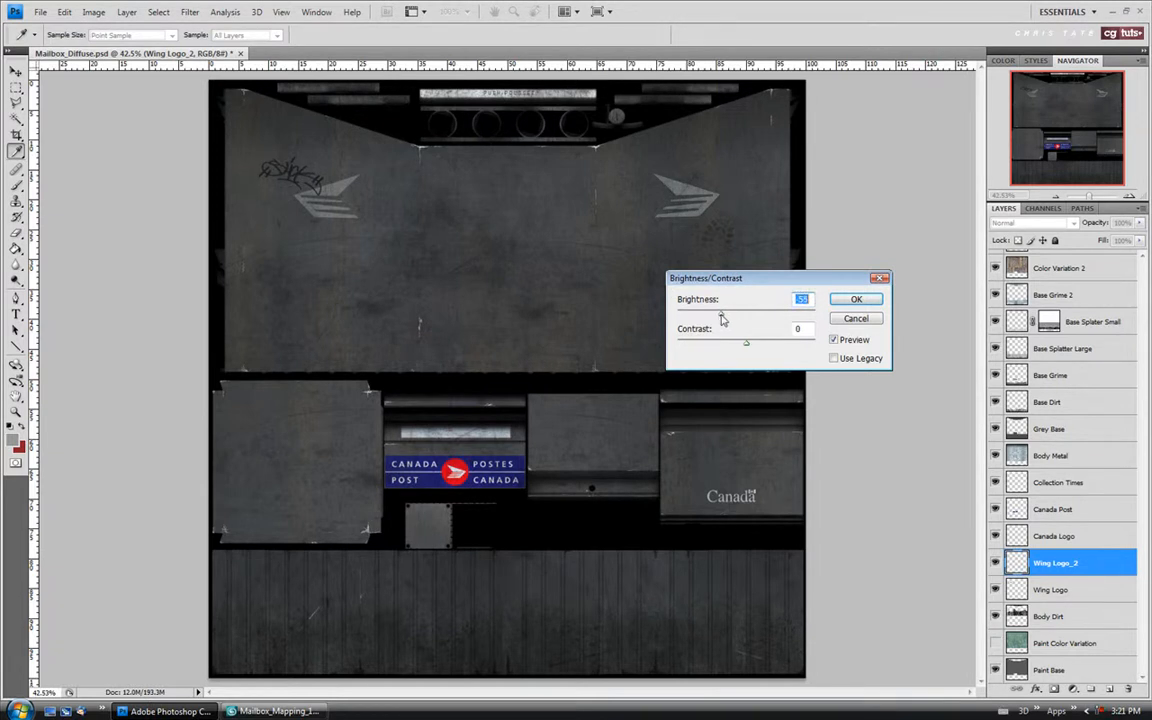
left_click(845, 300)
key("v")
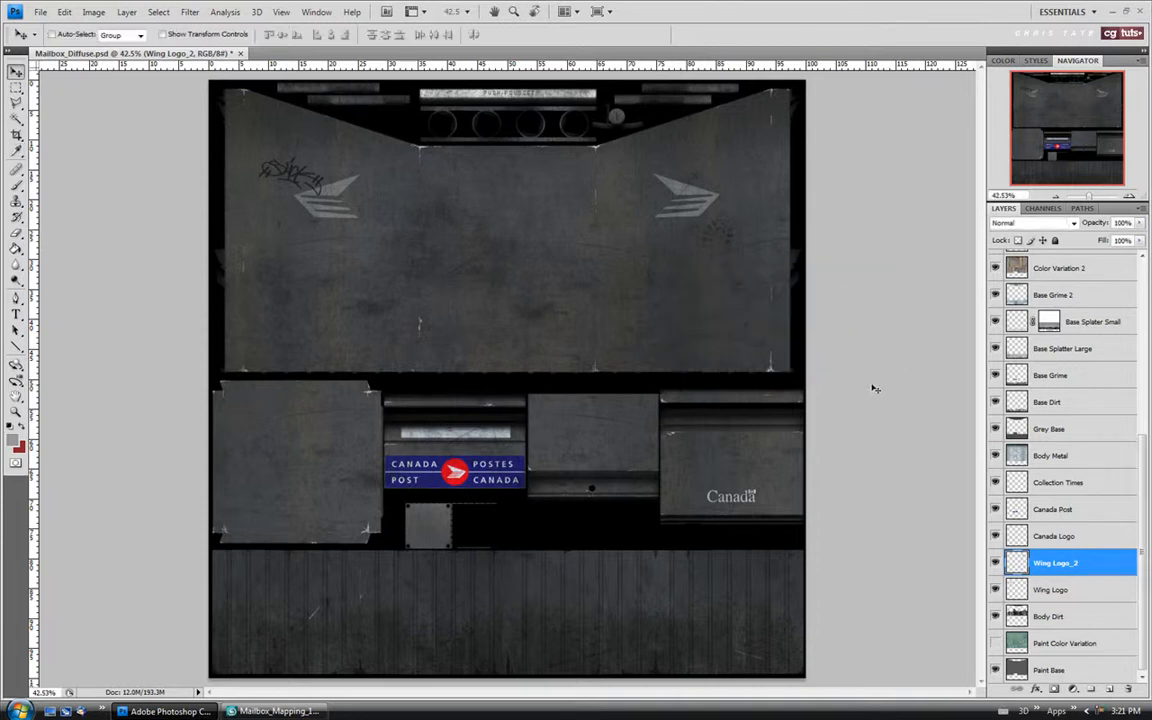
Step: Darken the Canada Logo layer with a Hue/Saturation adjustment, setting lightness to -35
left_click(1045, 536)
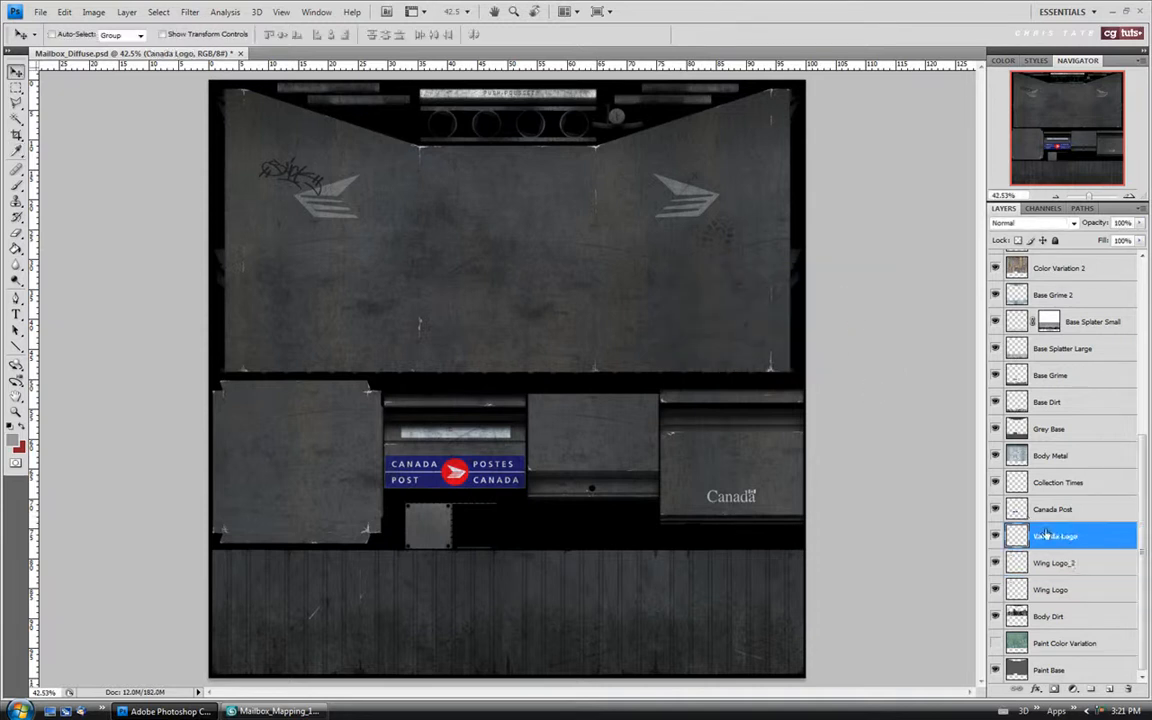
left_click(93, 12)
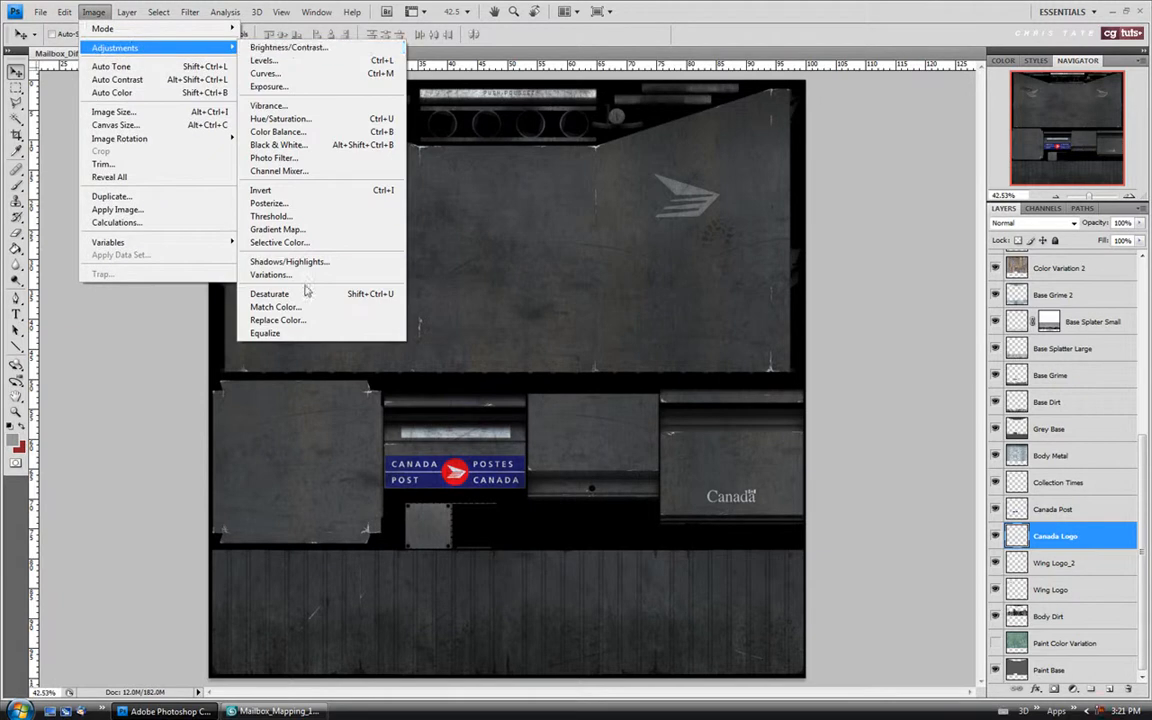
mouse_move(96, 48)
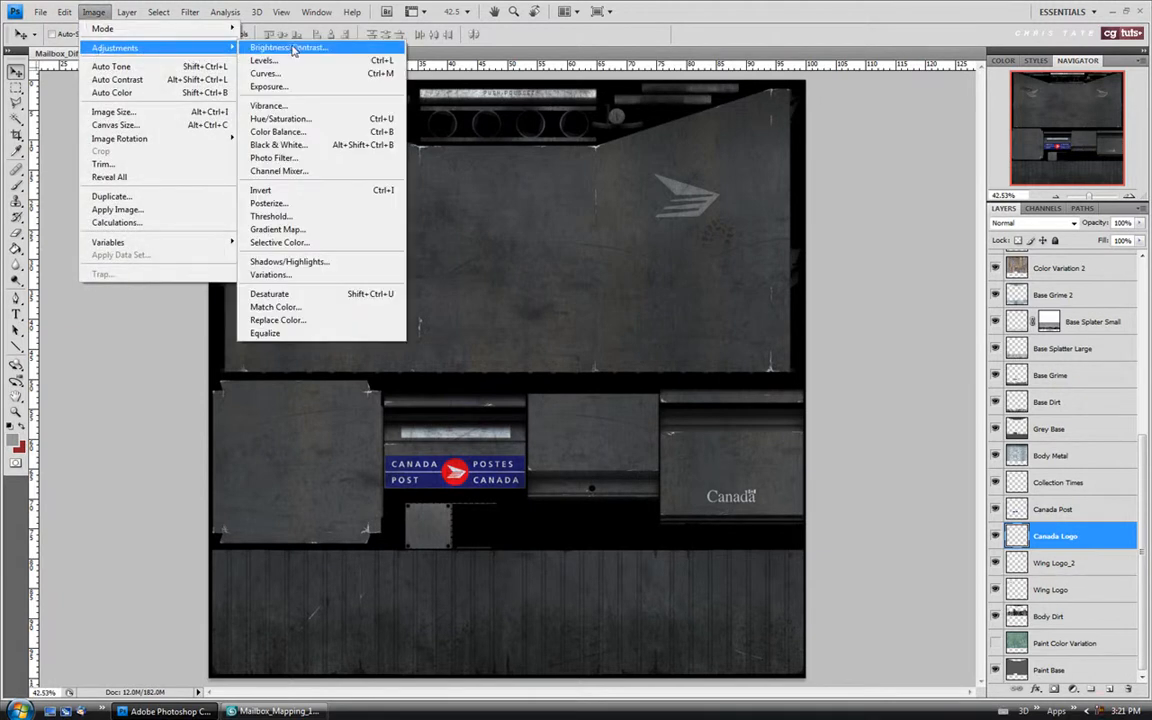
left_click(279, 112)
left_click_drag(897, 284, 874, 289)
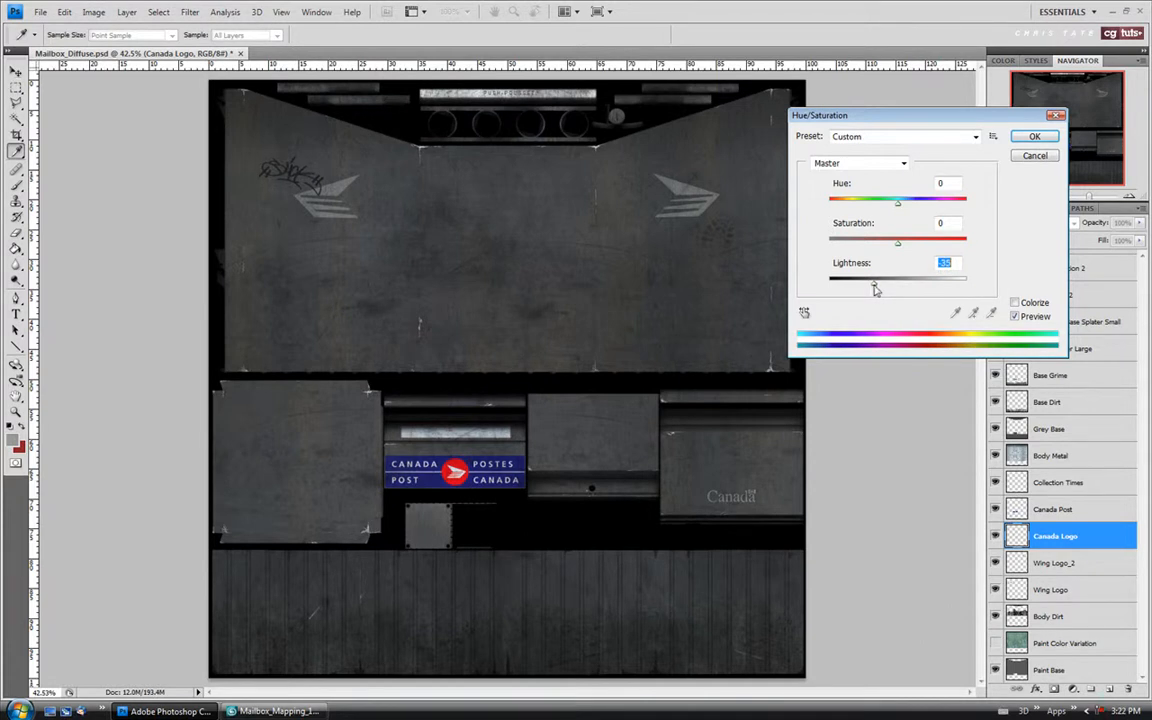
left_click(1034, 136)
key("v")
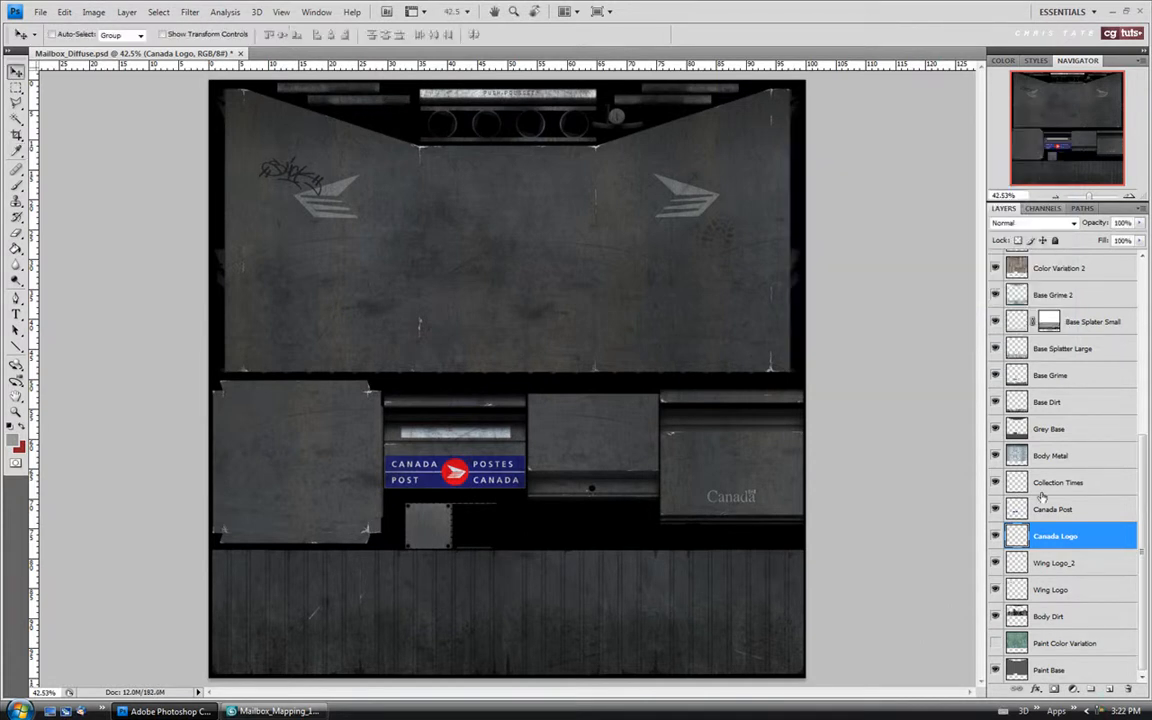
Step: Desaturate the Canada Post layer to remove the blue and red from the sign
left_click(1045, 510)
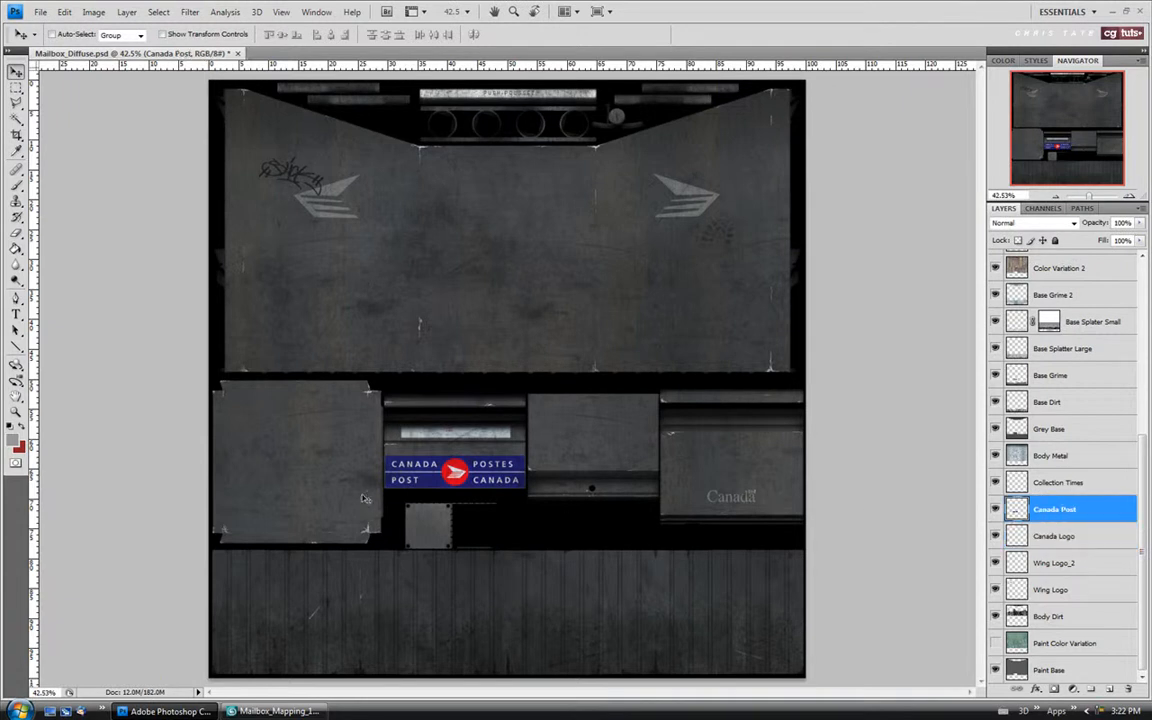
left_click(93, 11)
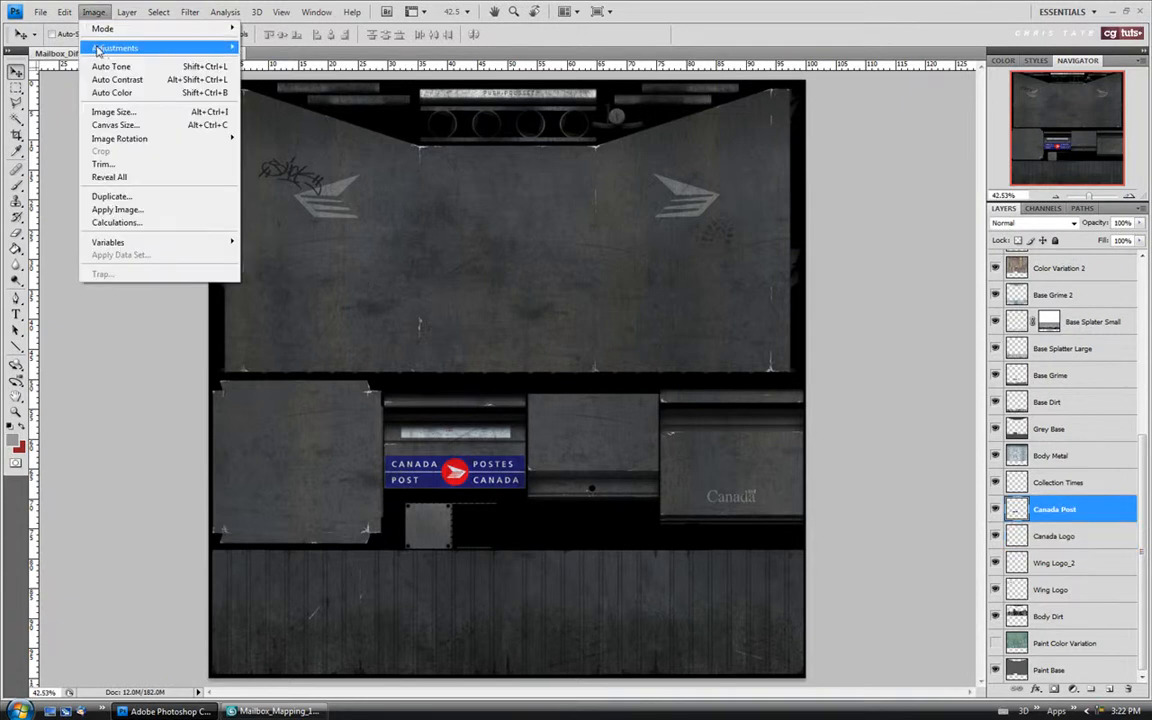
mouse_move(118, 47)
left_click(269, 295)
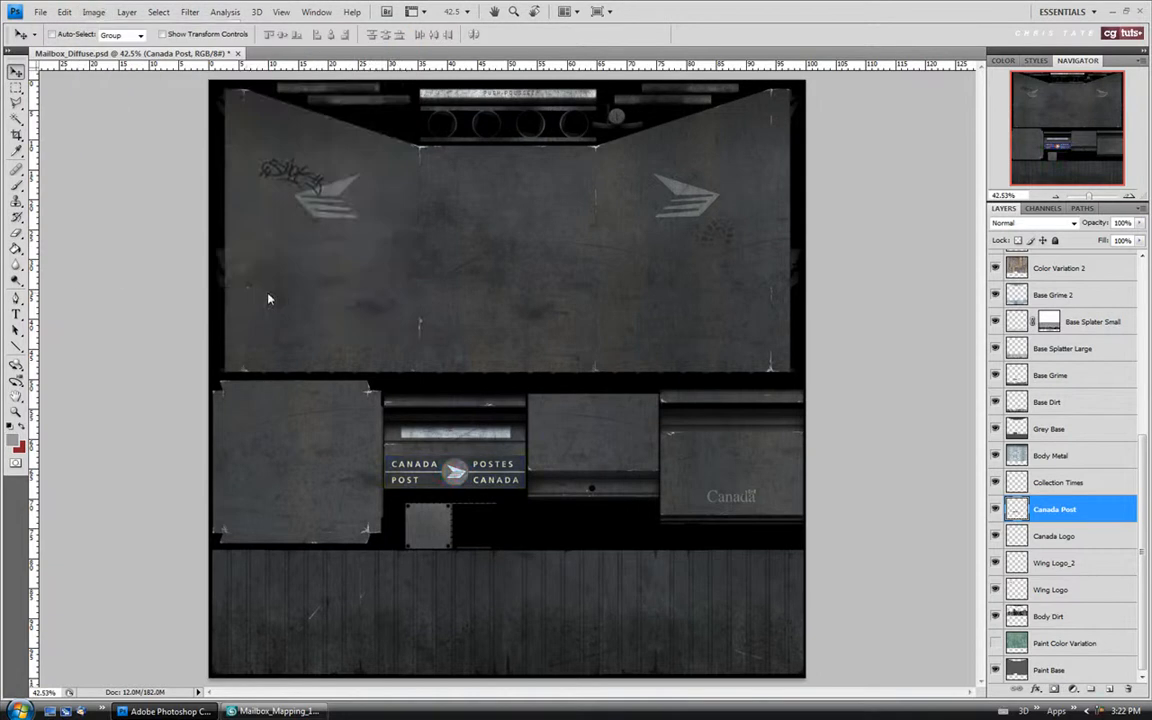
Step: Darken the Canada Post layer by lowering its brightness with a Brightness/Contrast adjustment
left_click(93, 11)
mouse_move(118, 47)
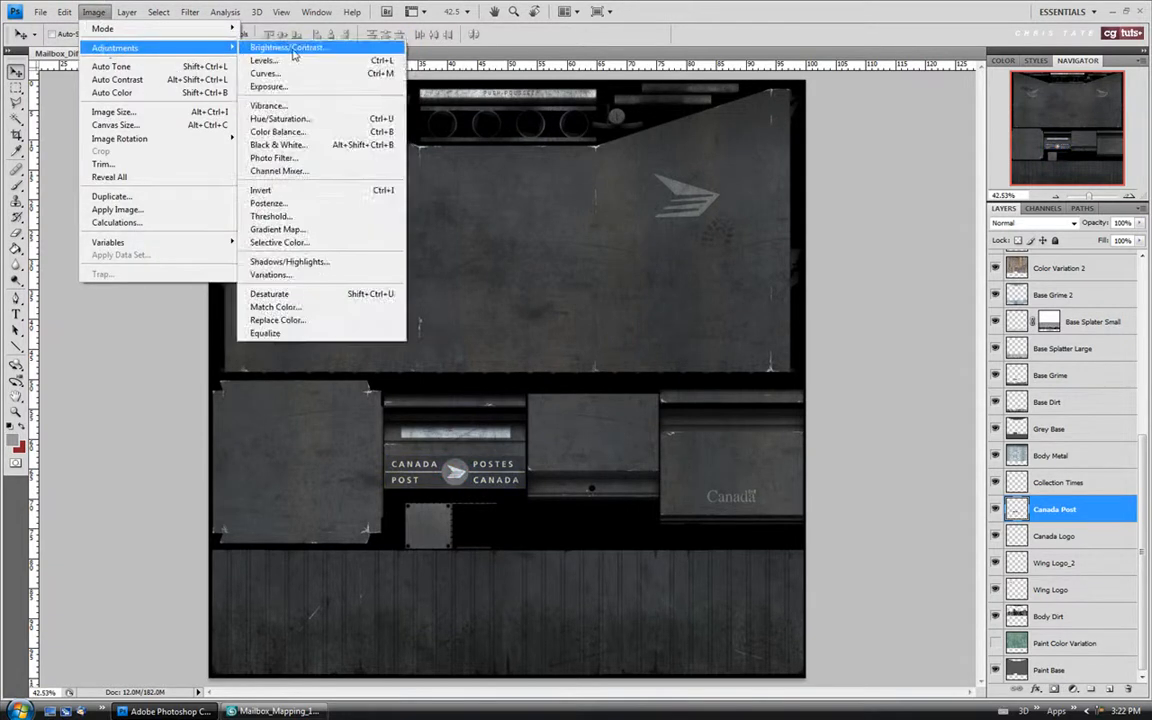
left_click(290, 47)
left_click_drag(745, 315, 728, 316)
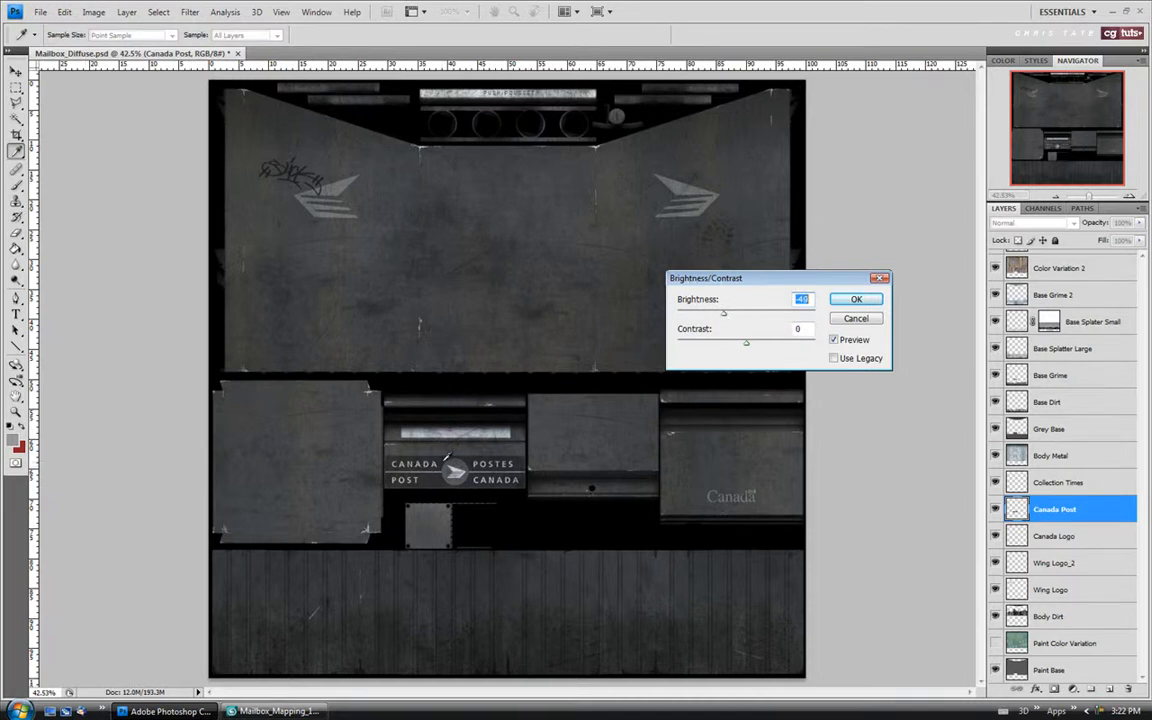
left_click_drag(724, 314, 720, 318)
left_click(857, 299)
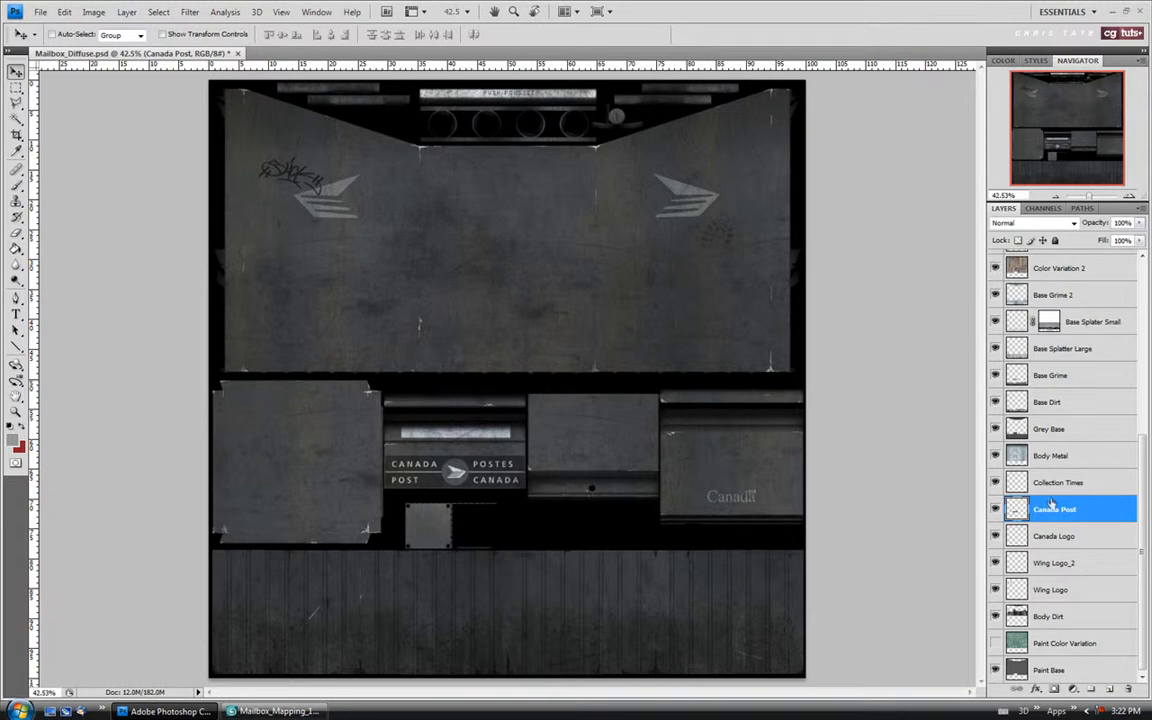
Step: Desaturate the Collection Times layer
key("alt+bracketright")
left_click(93, 11)
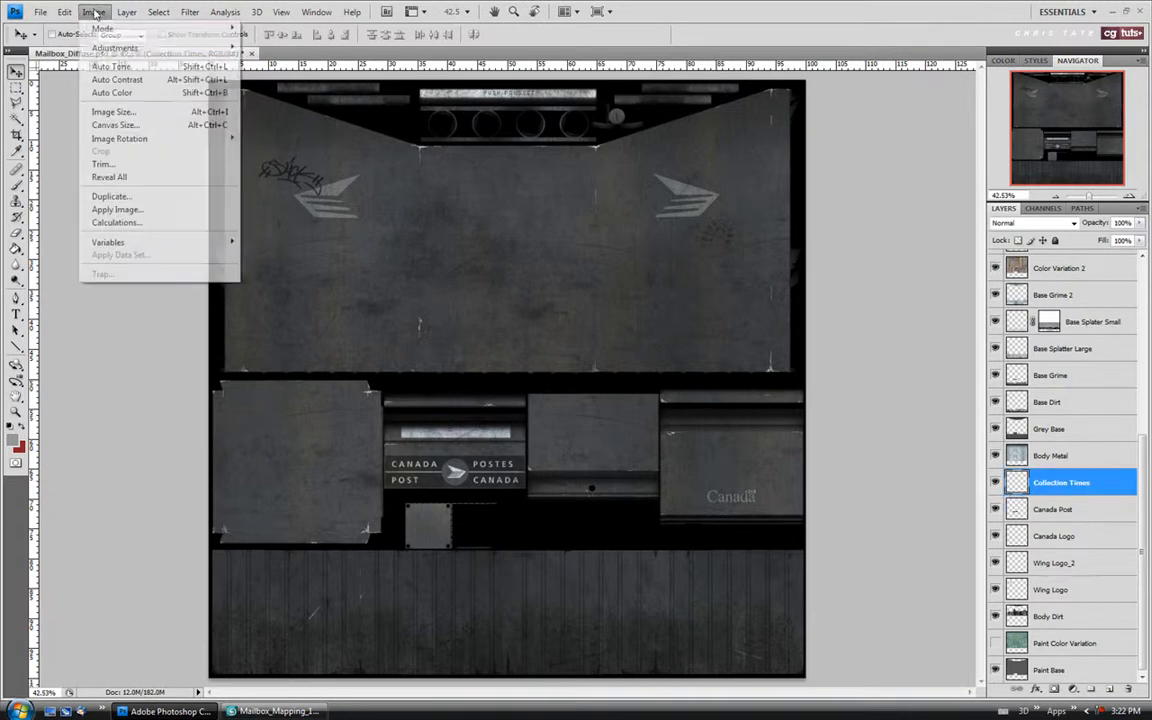
mouse_move(89, 48)
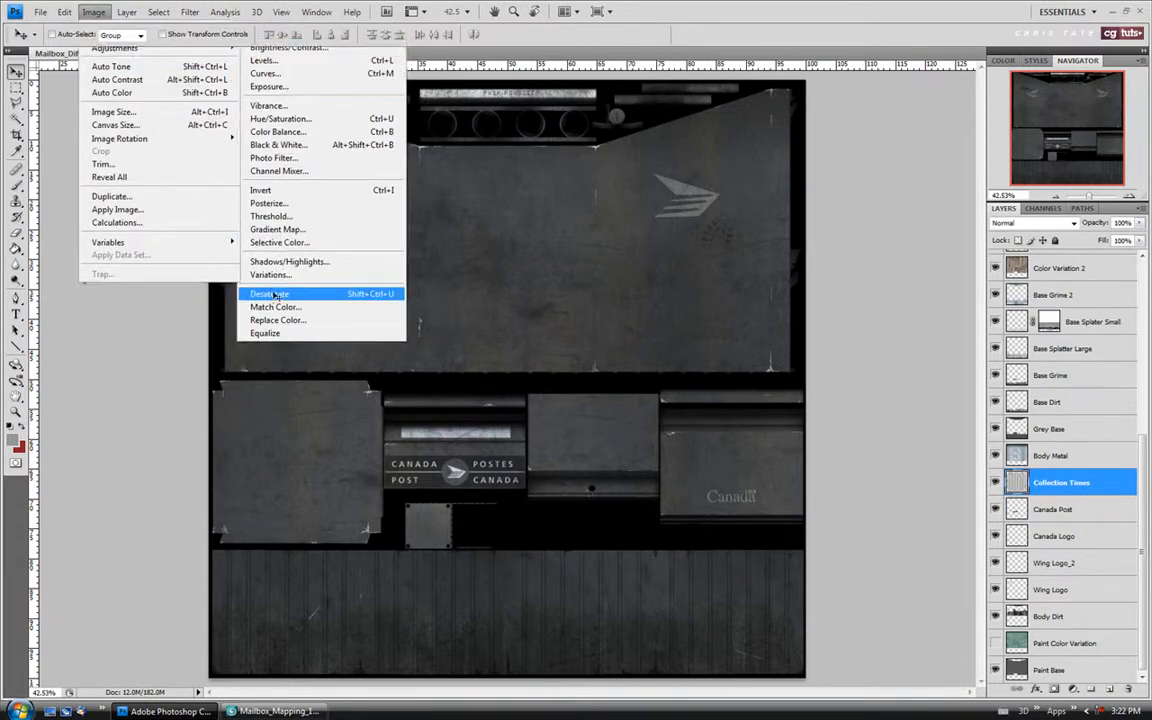
left_click(274, 295)
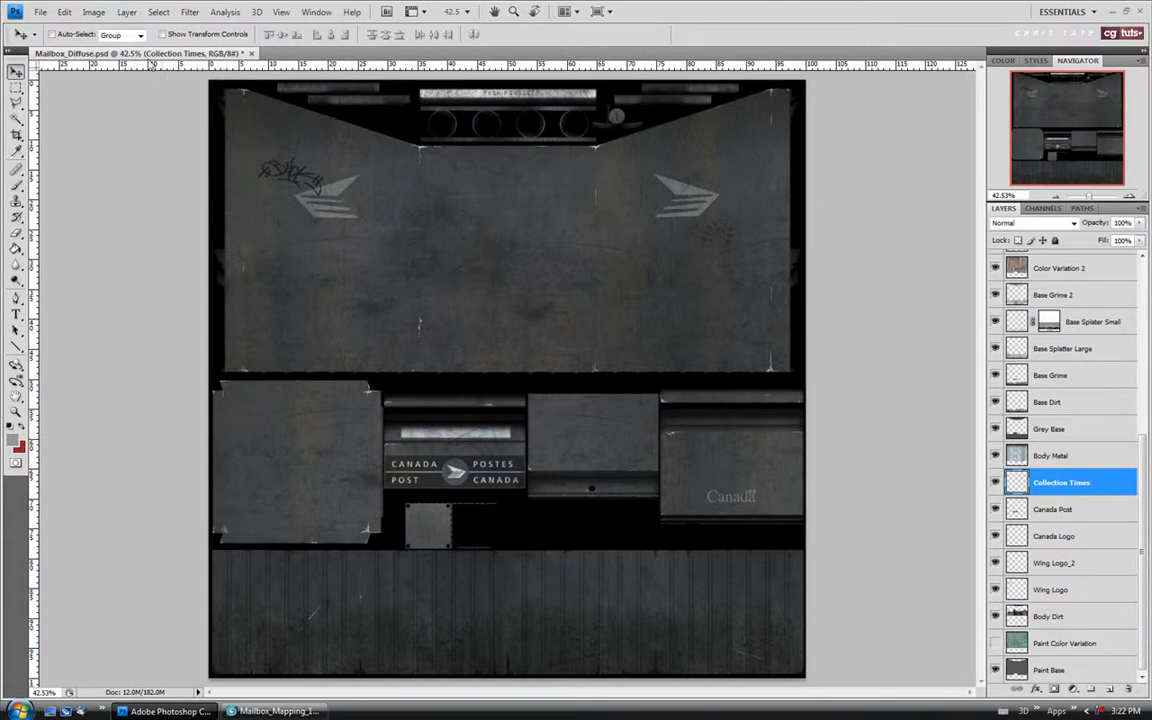
Step: Darken the Collection Times layer with a Brightness/Contrast adjustment, lowering brightness to about -138
left_click(93, 11)
mouse_move(115, 48)
left_click(287, 48)
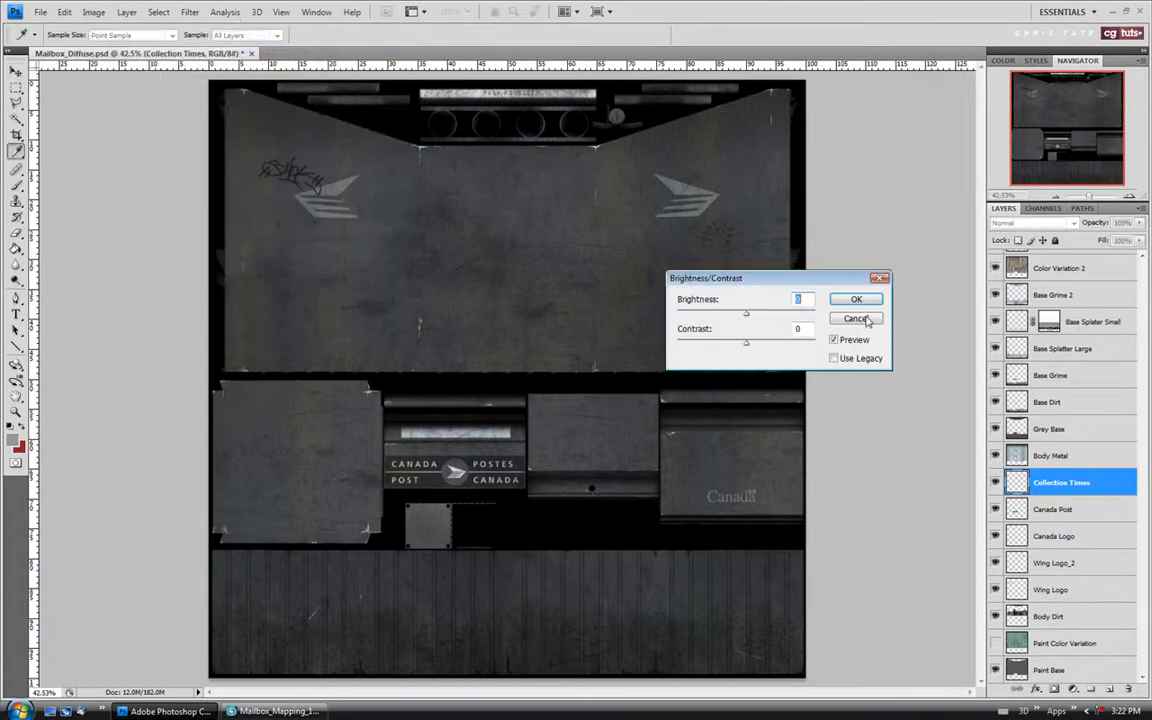
left_click_drag(729, 318, 687, 317)
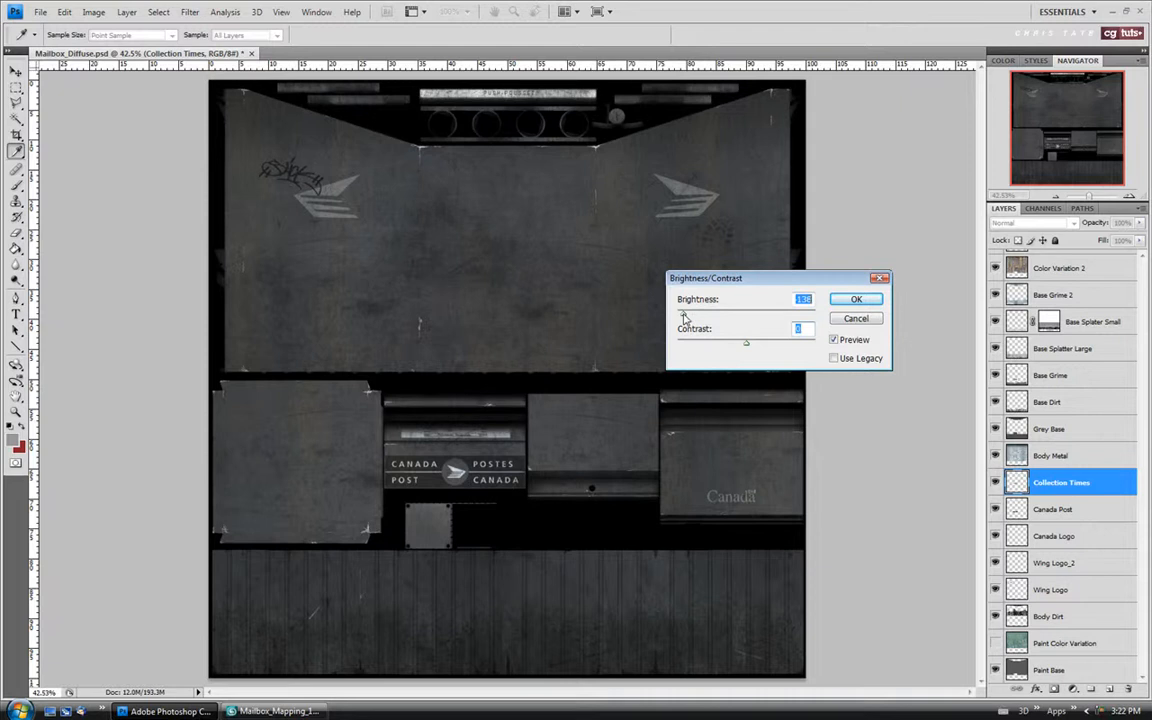
left_click(855, 300)
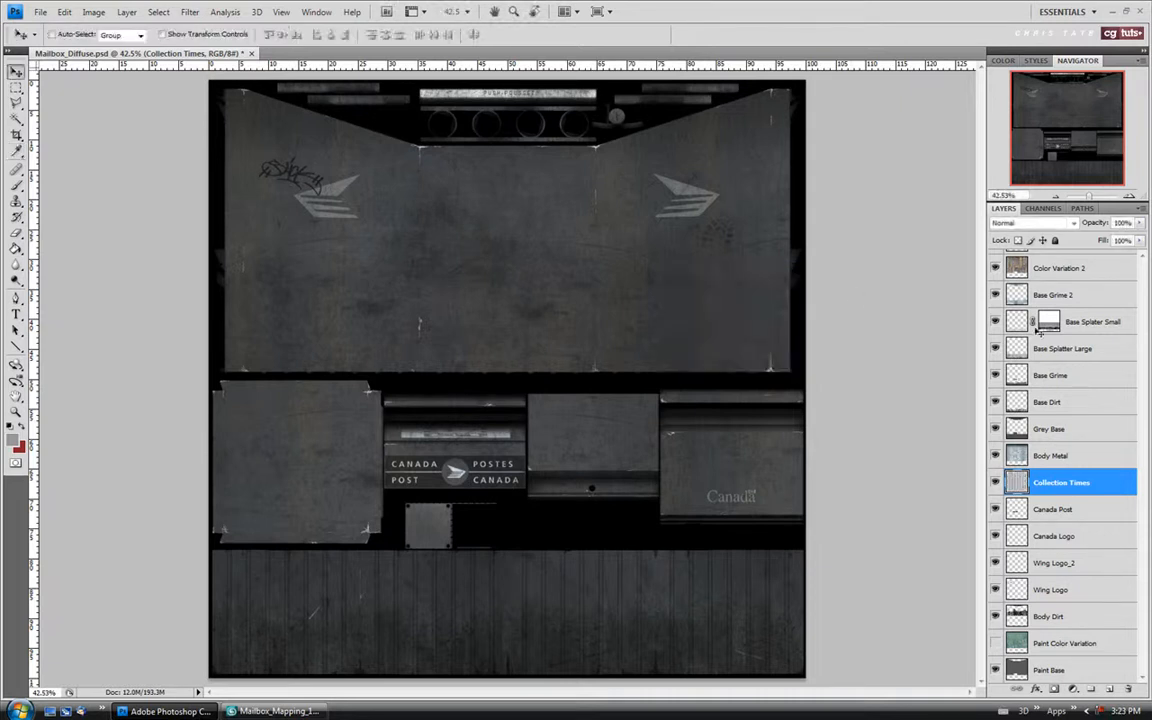
Step: Desaturate the Body Metal layer
left_click(1056, 457)
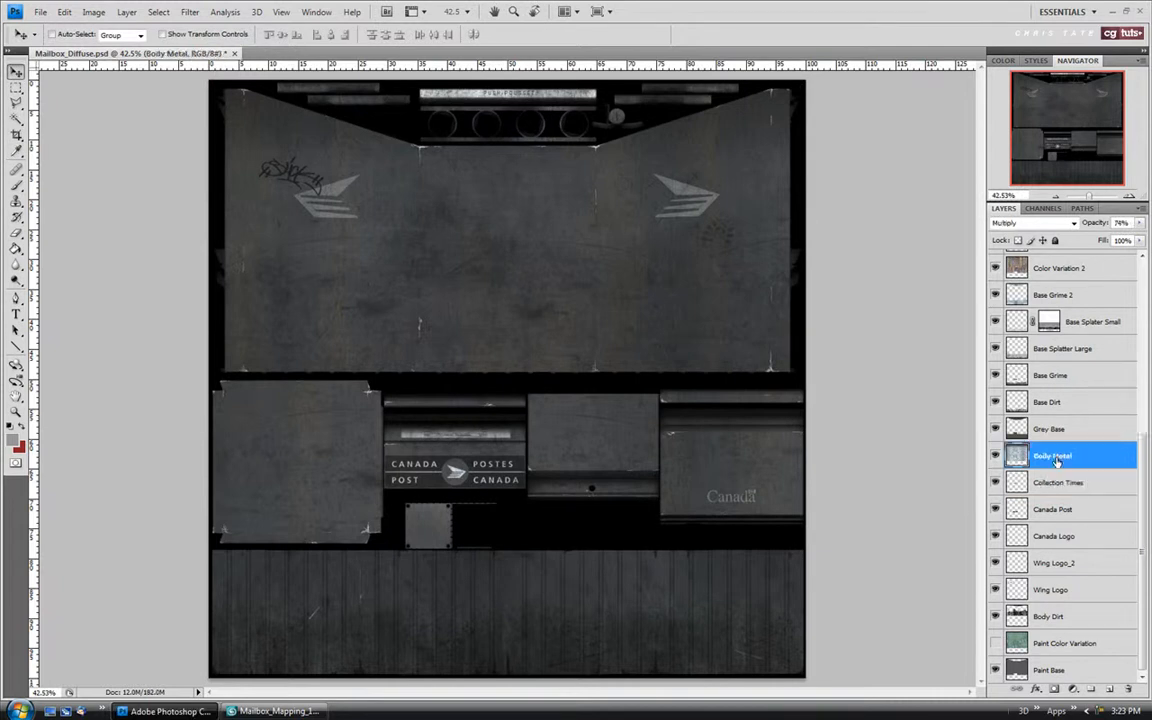
left_click(93, 11)
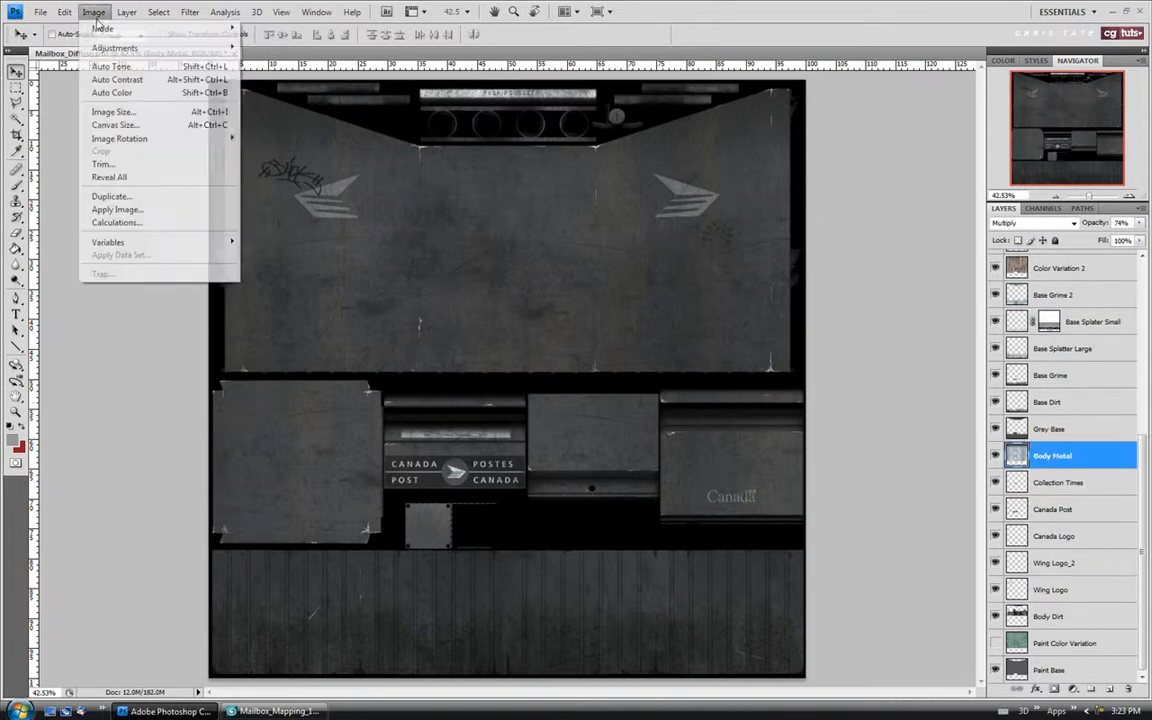
mouse_move(145, 47)
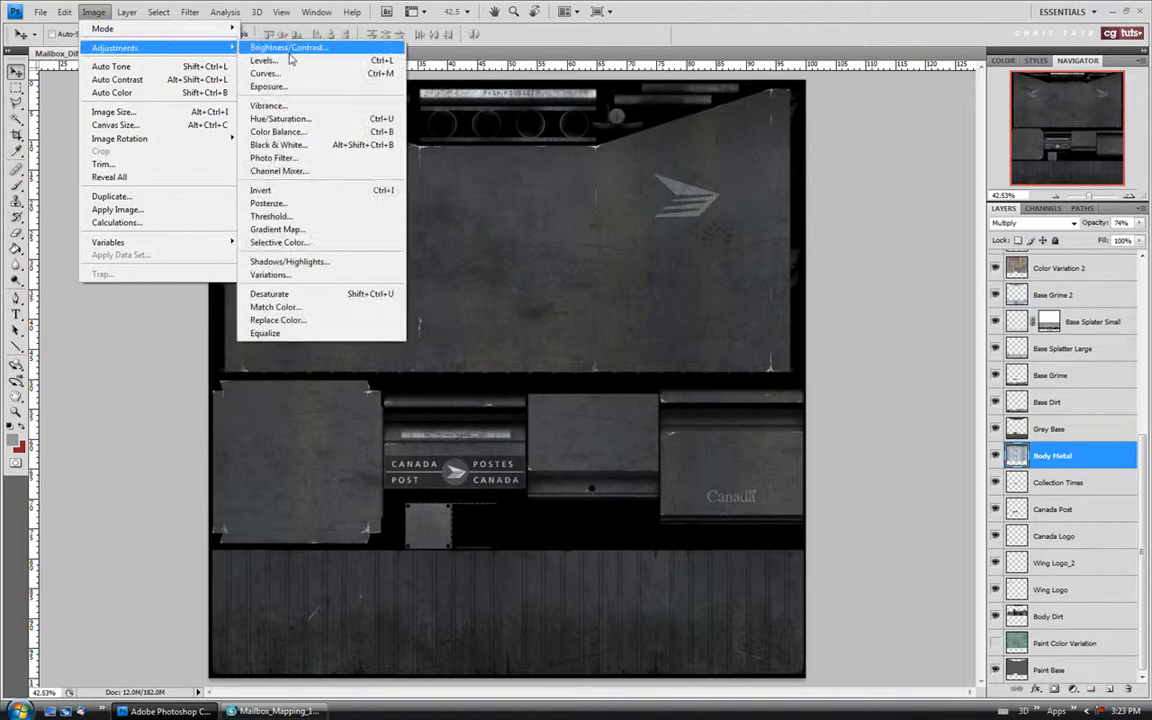
left_click(270, 293)
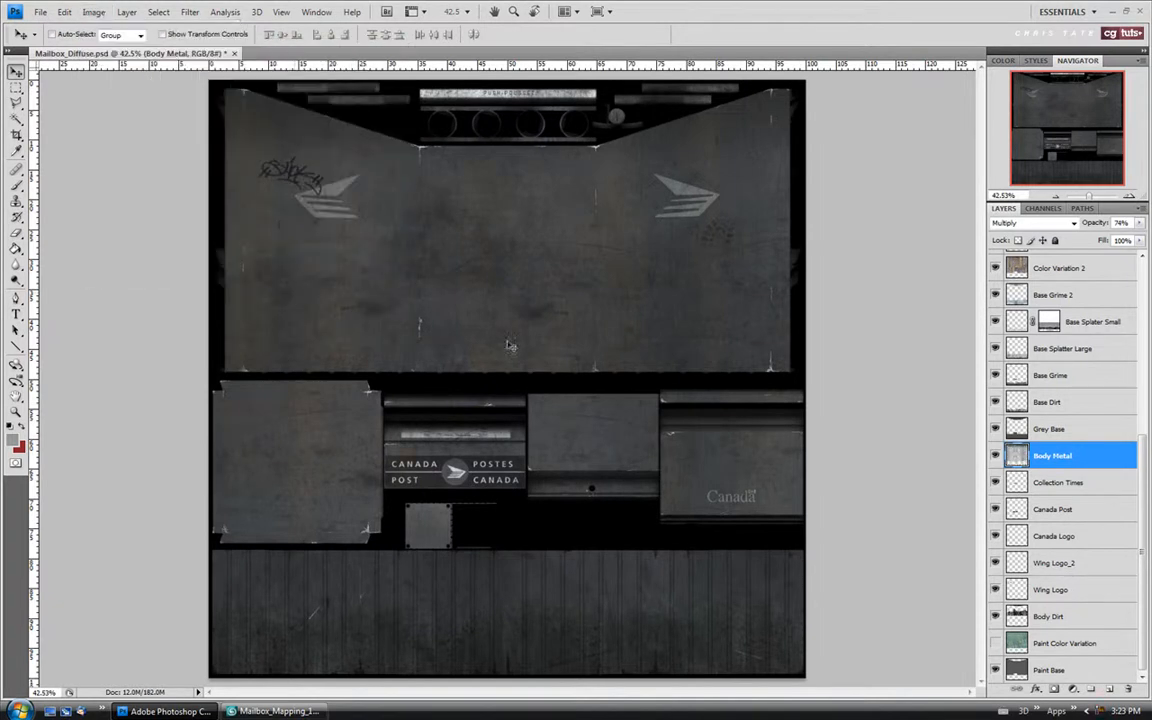
Step: Darken the Body Metal layer with a Brightness/Contrast adjustment, lowering brightness to about -57
left_click(93, 12)
mouse_move(135, 47)
left_click(284, 48)
left_click_drag(735, 317, 718, 317)
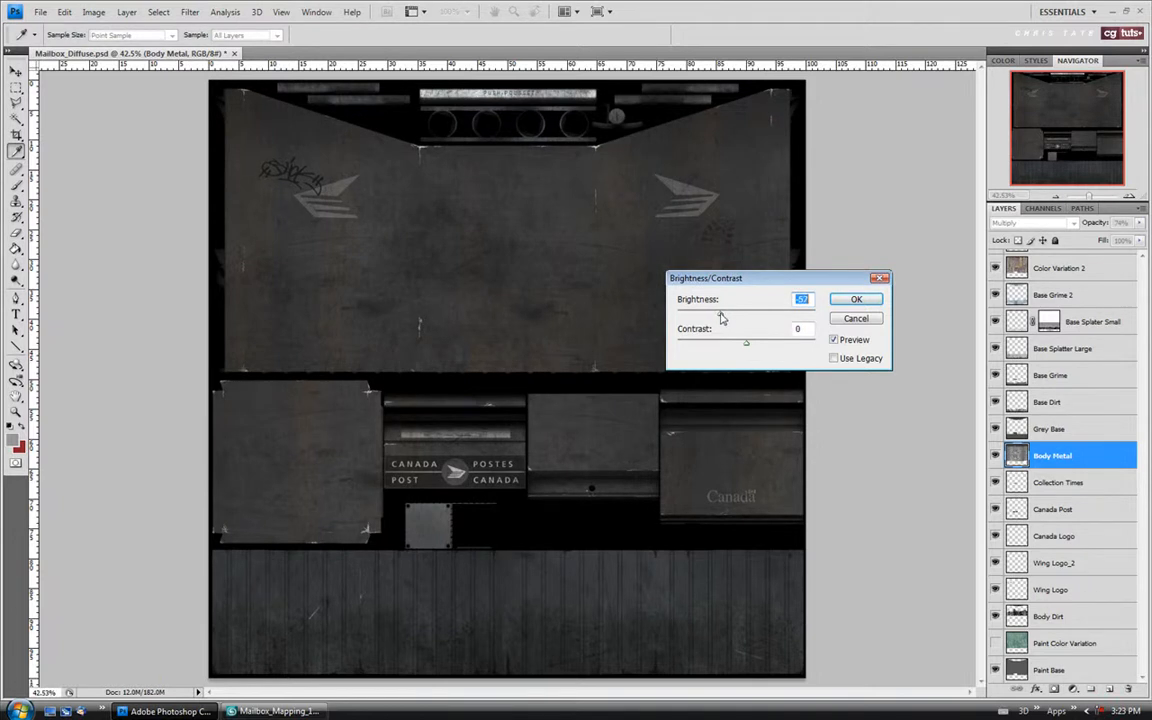
left_click(856, 299)
key("v")
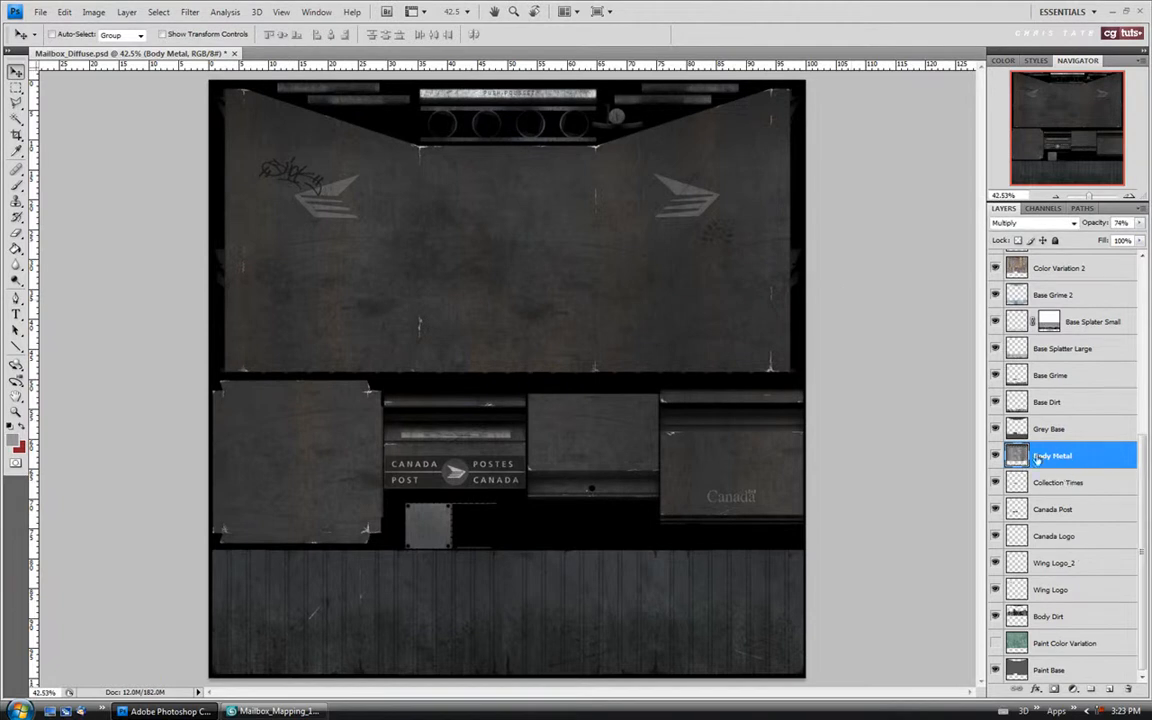
Step: Review the Grey Base and Base Dirt layers, toggling Base Dirt's visibility to check its effect on the texture
left_click(1050, 429)
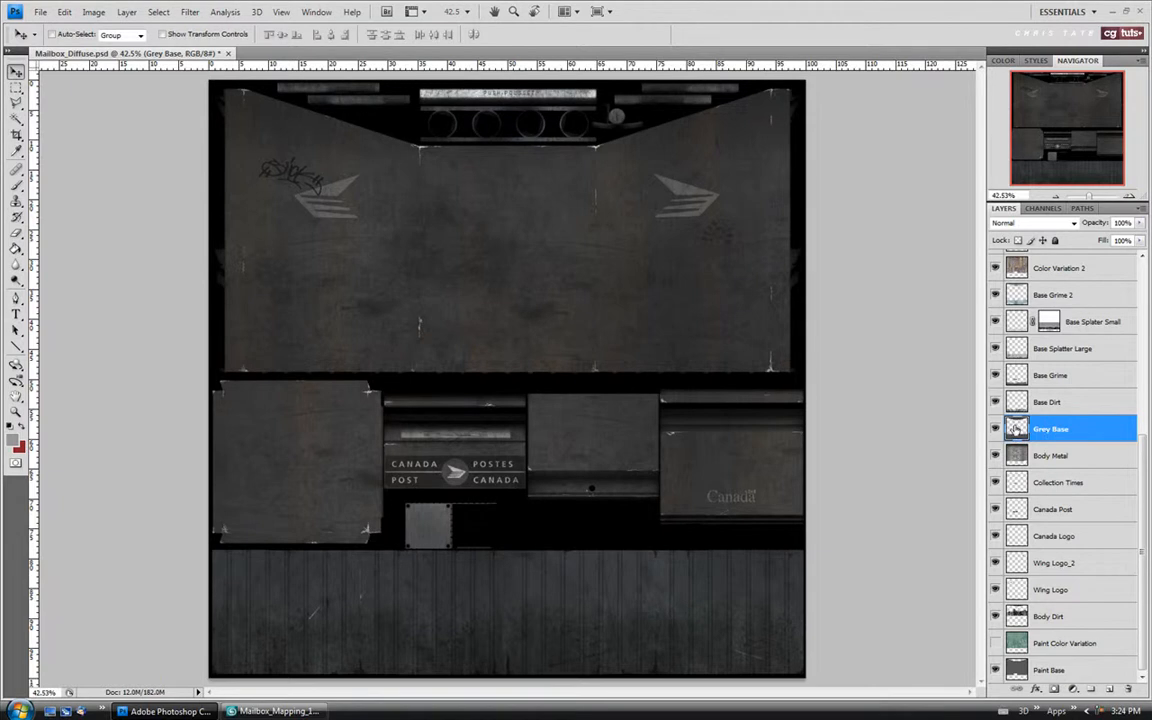
left_click(1044, 403)
left_click(995, 402)
left_click(995, 402)
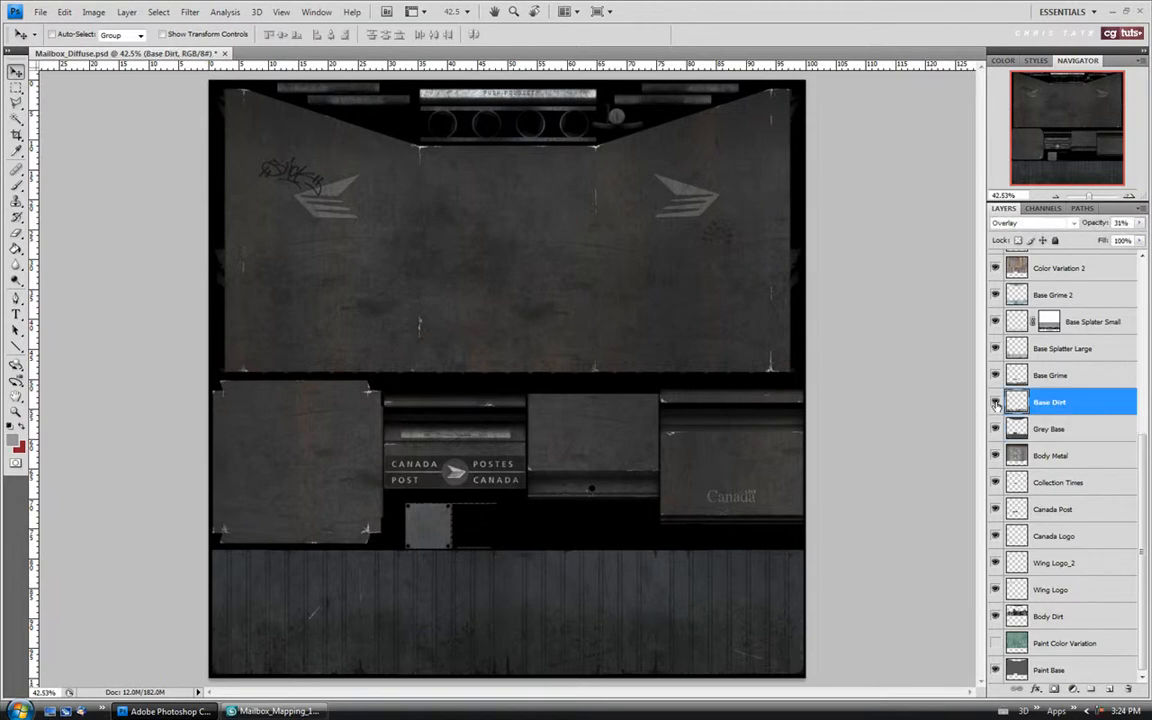
Step: Desaturate the Base Grime layer
left_click(1051, 377)
left_click(93, 11)
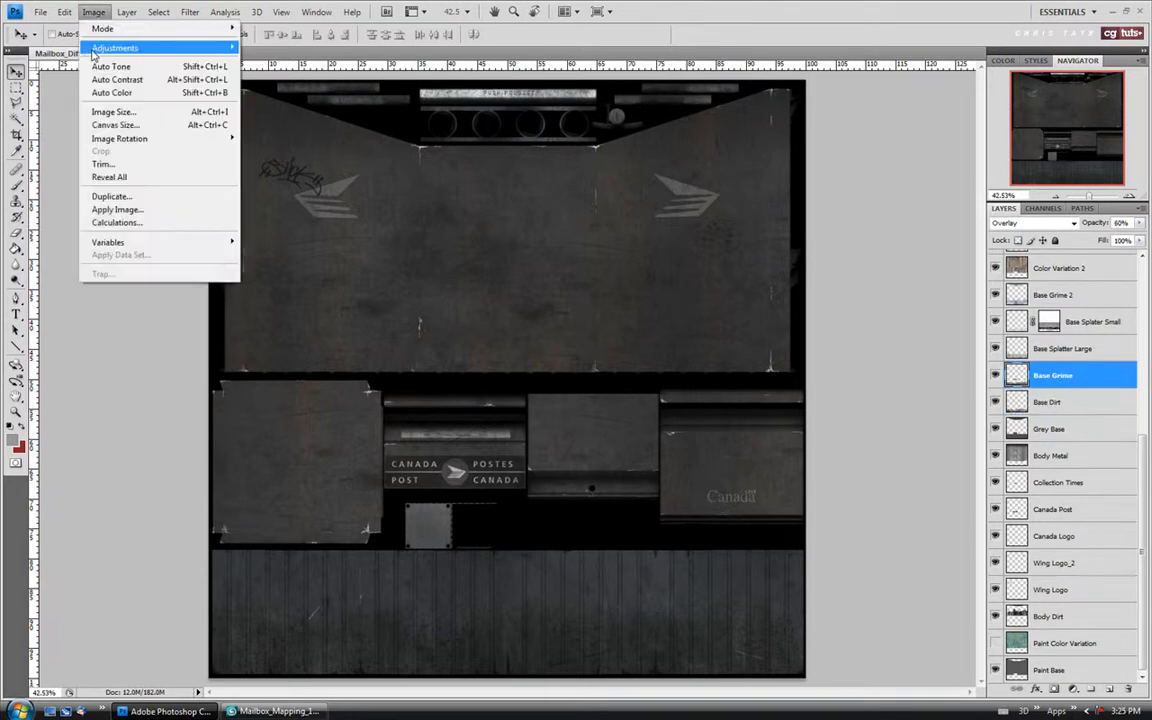
mouse_move(85, 48)
left_click(288, 294)
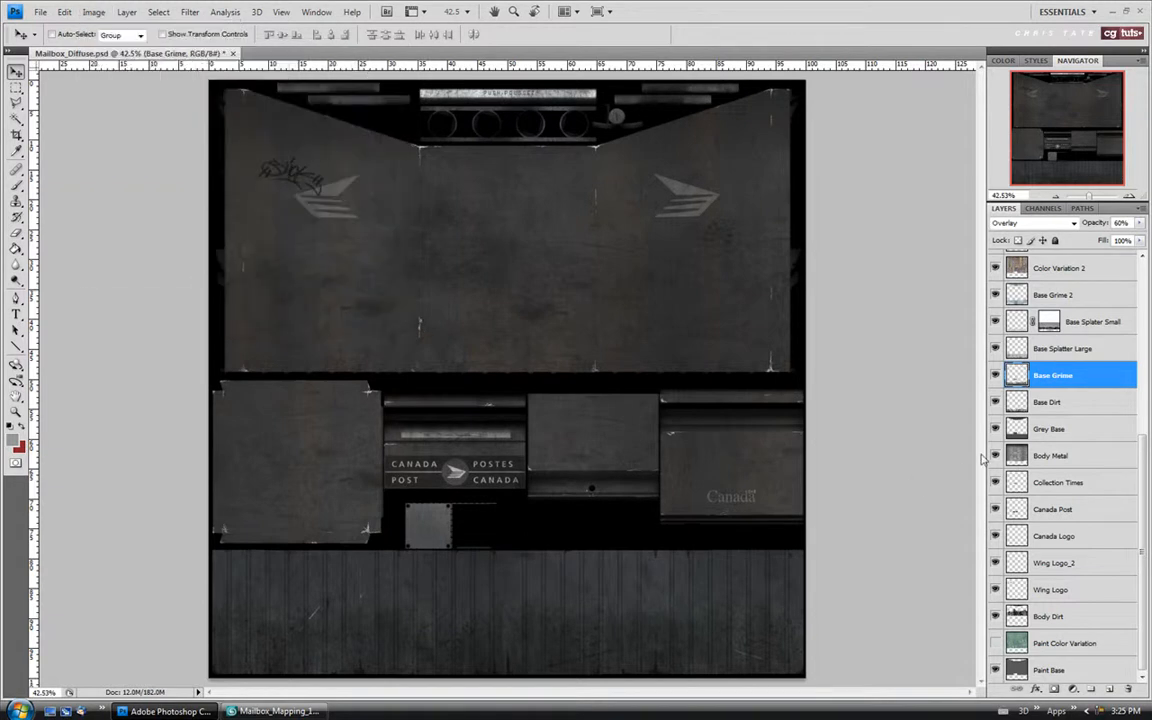
Step: Brighten the Base Grime layer slightly with a Brightness/Contrast adjustment
left_click(94, 12)
mouse_move(110, 47)
left_click(285, 47)
left_click_drag(747, 320, 738, 318)
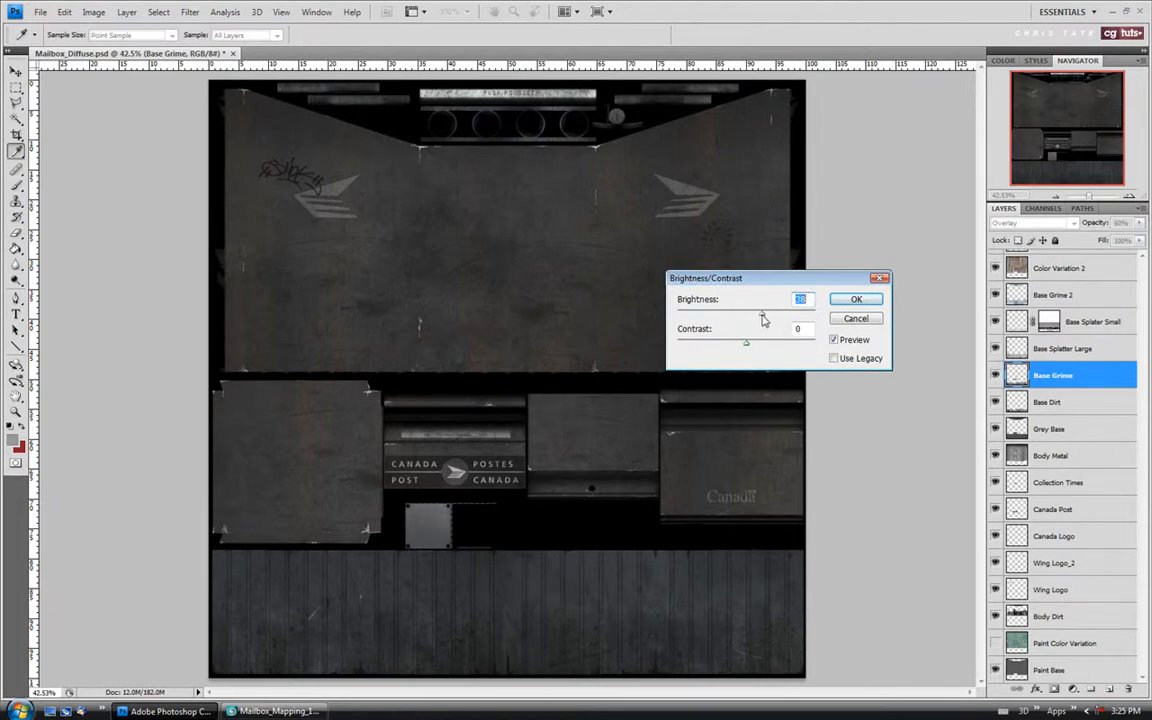
left_click_drag(762, 318, 758, 318)
key("Return")
key("v")
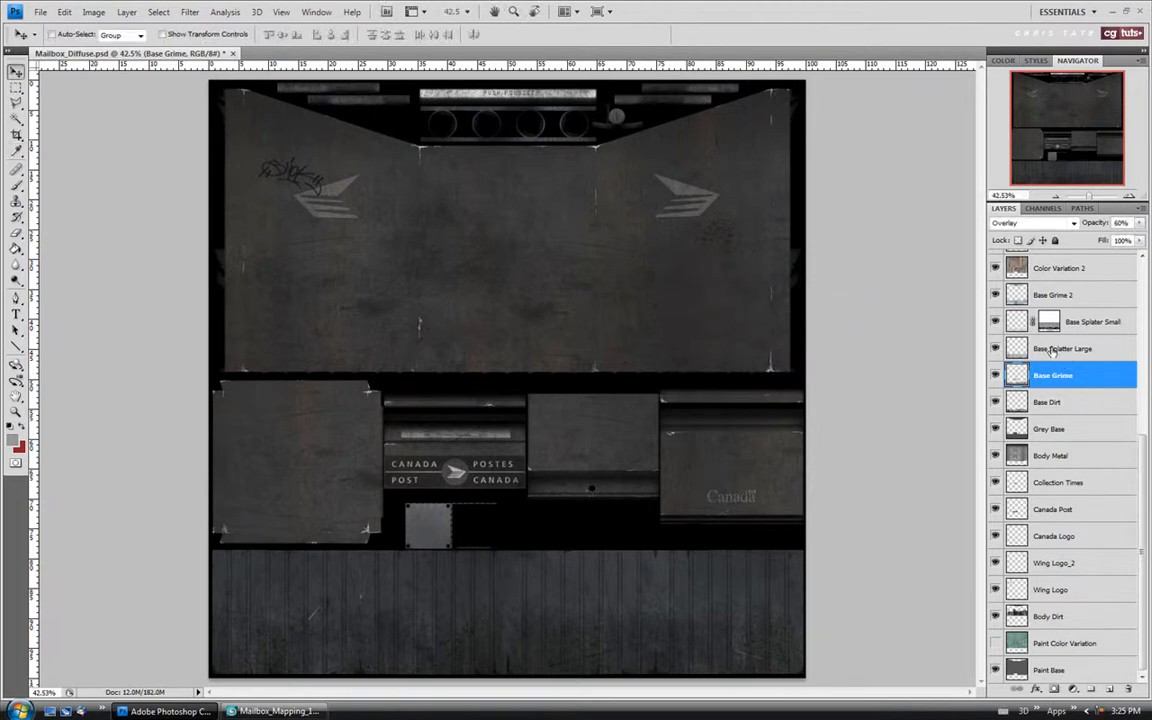
Step: Check the effect of the Base Splatter Large and Base Splater Small layers, and hide Base Splatter Large
left_click(1051, 349)
left_click(996, 349)
left_click(996, 349)
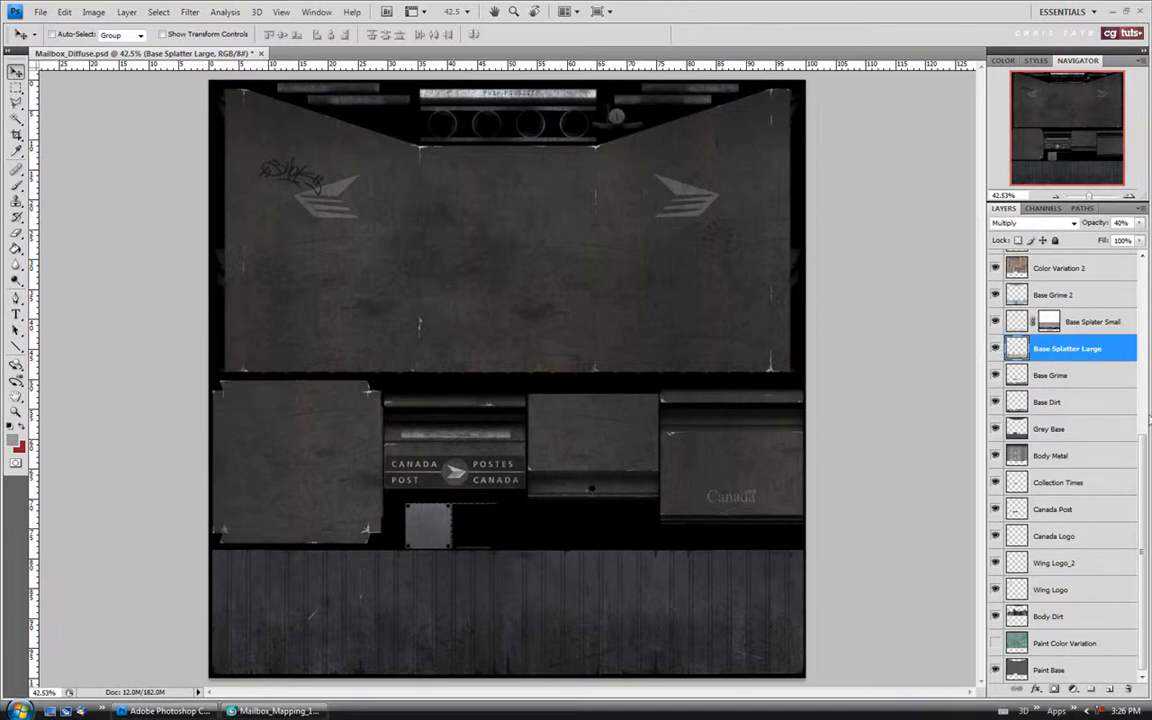
scroll(1032, 405, "up", 3)
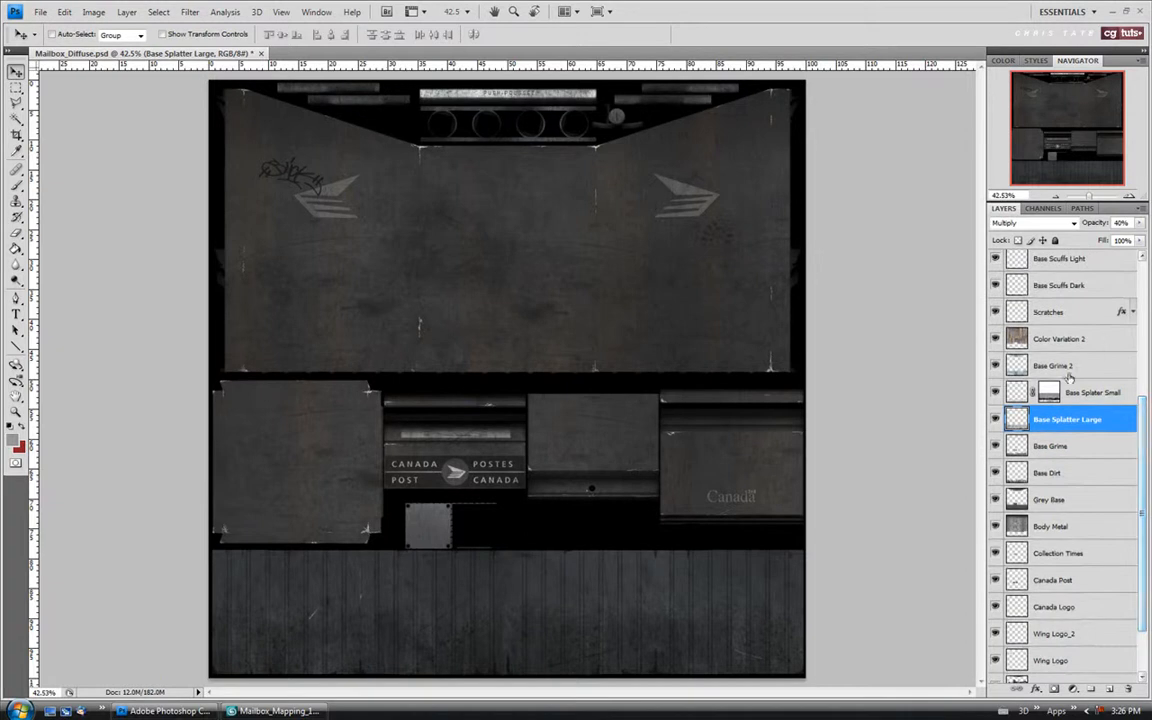
left_click(1083, 394)
scroll(1083, 394, "down", 3)
key("z")
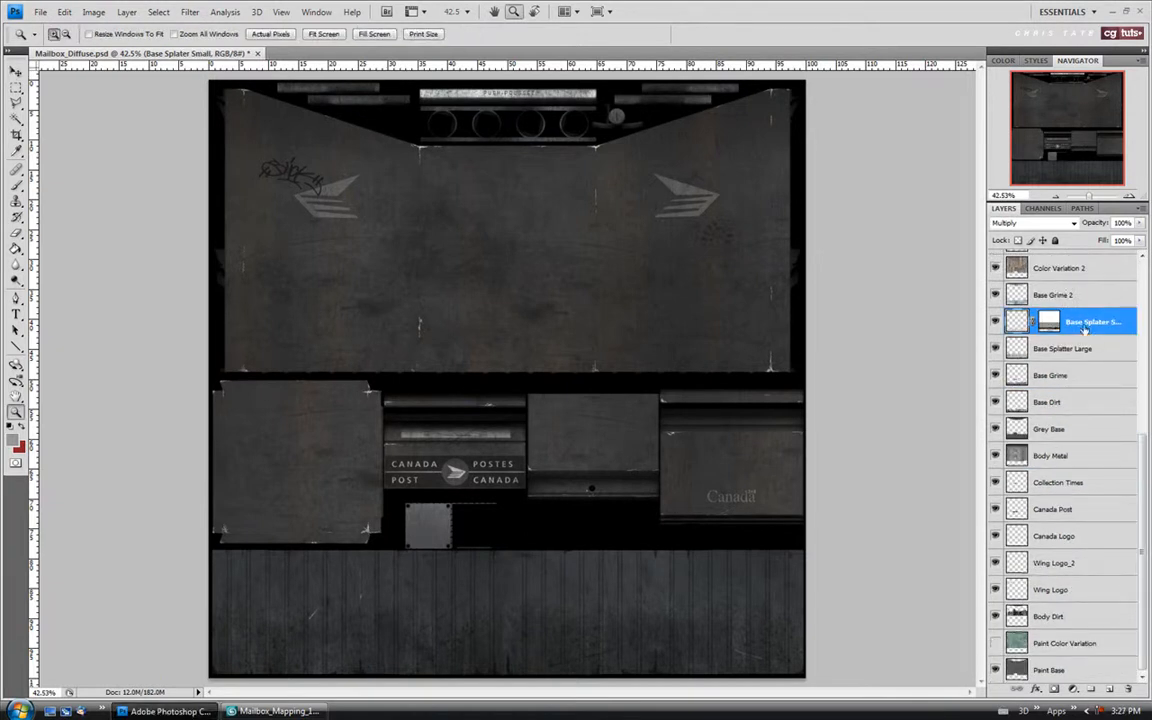
left_click(994, 321)
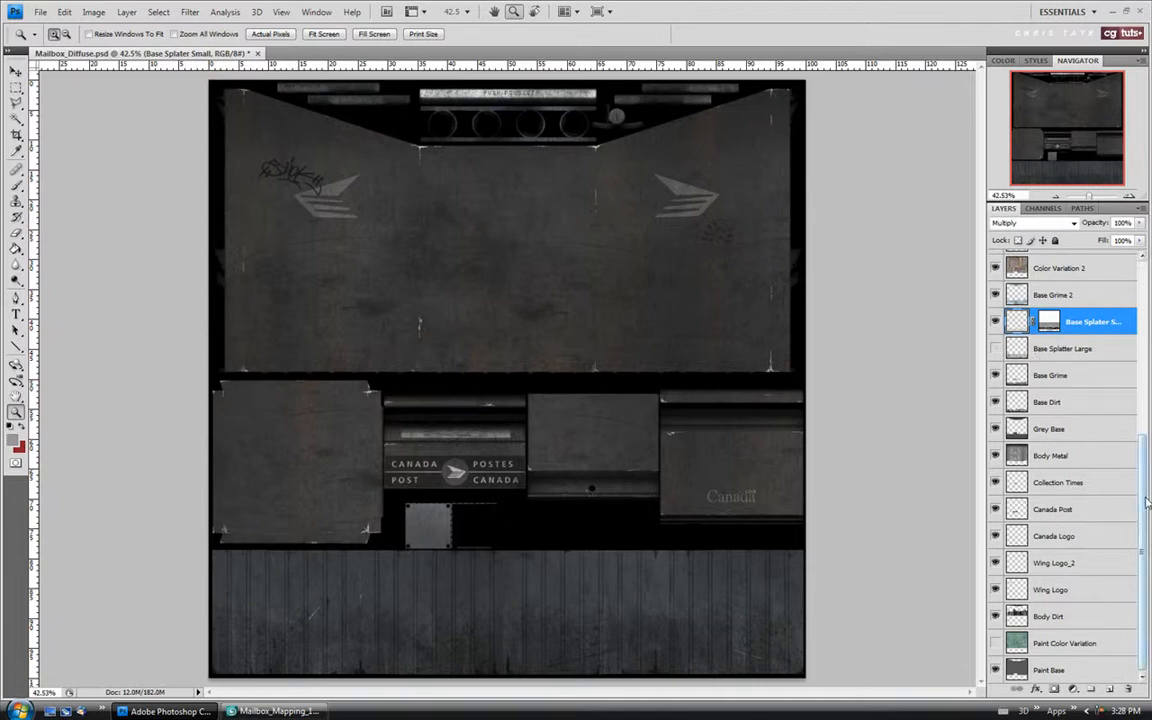
Step: Compare the texture with and without the Base Grime 2 layer, and hide that layer
scroll(1145, 470, "up", 2)
scroll(1145, 470, "up", 1)
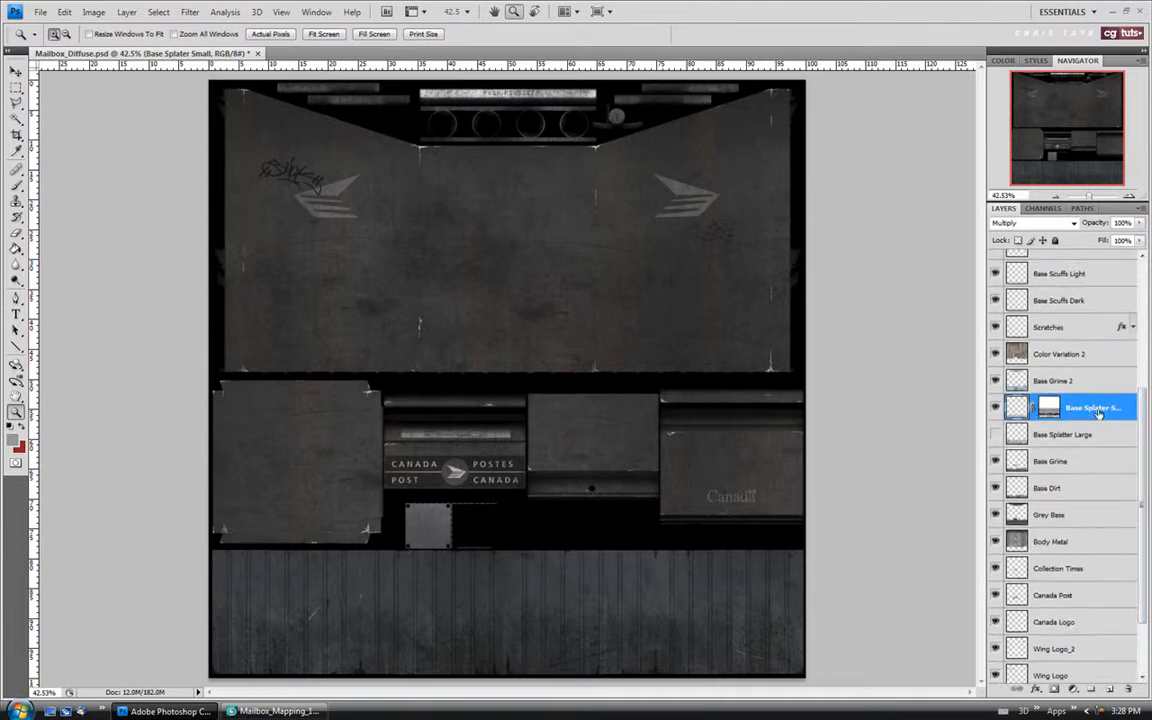
scroll(1060, 424, "up", 2)
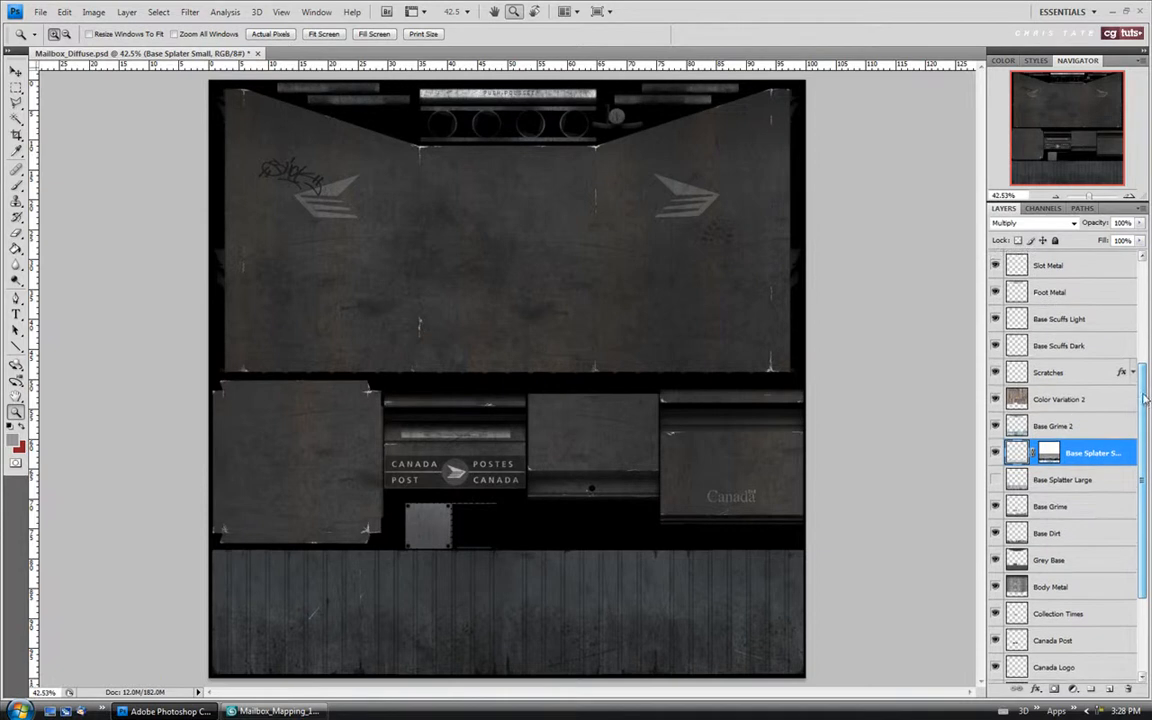
left_click(1053, 427)
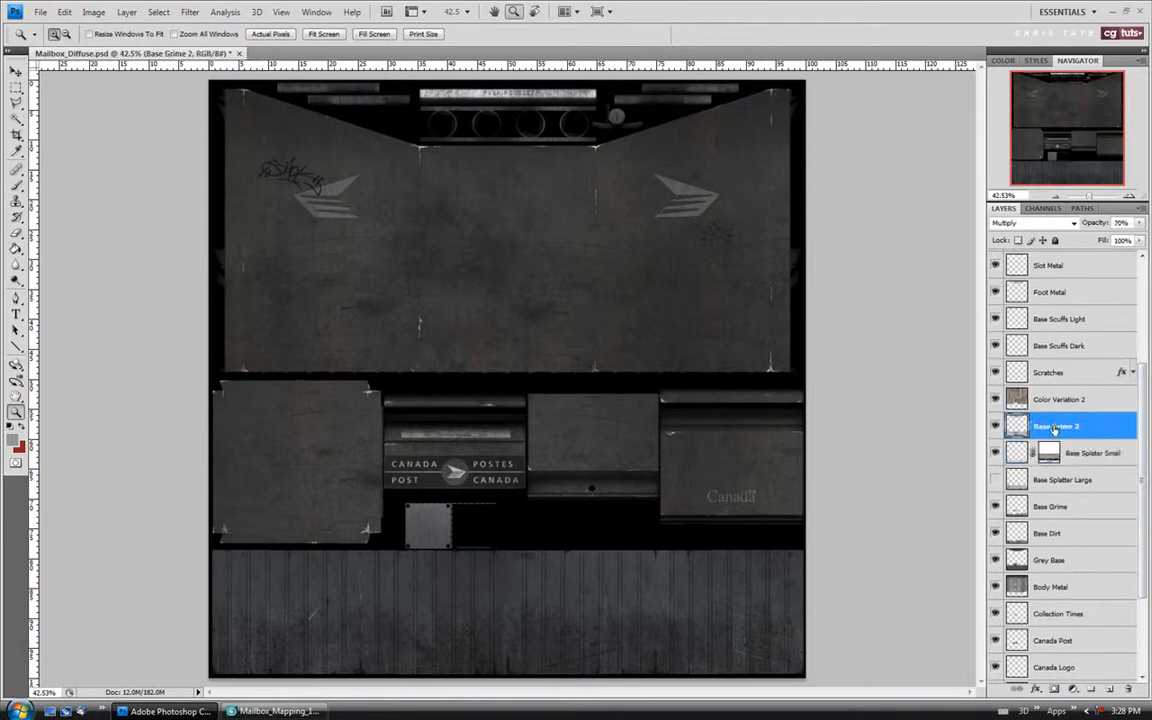
left_click(996, 427)
left_click(996, 427)
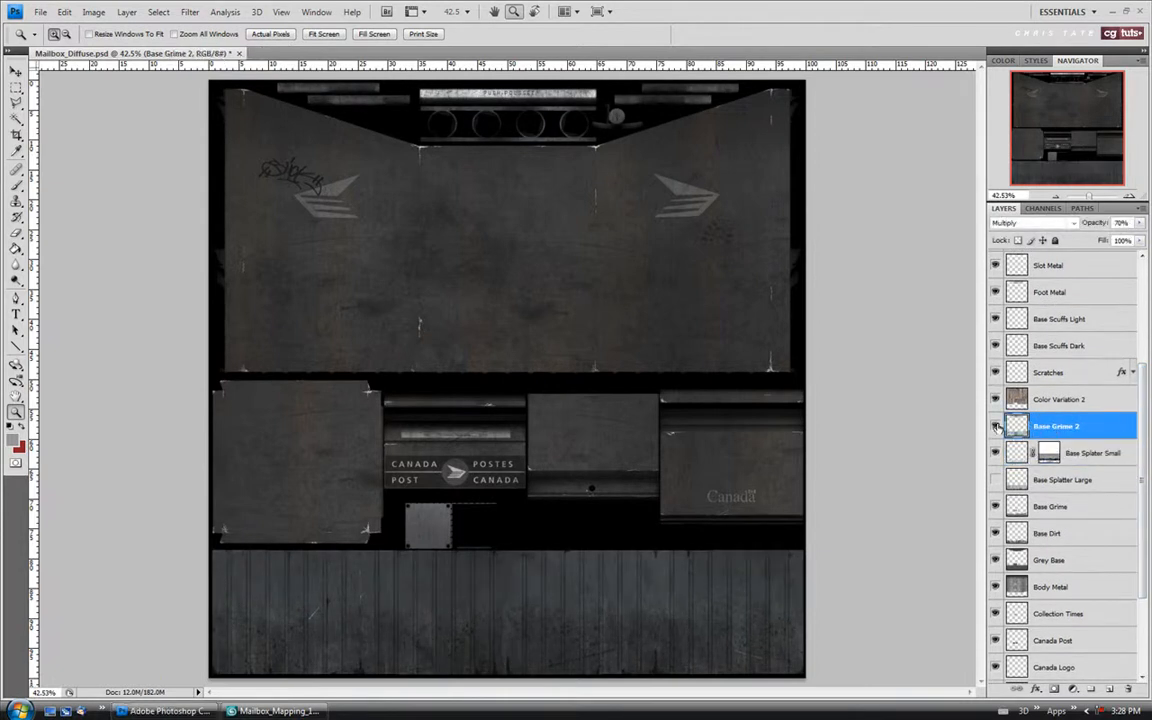
left_click(996, 427)
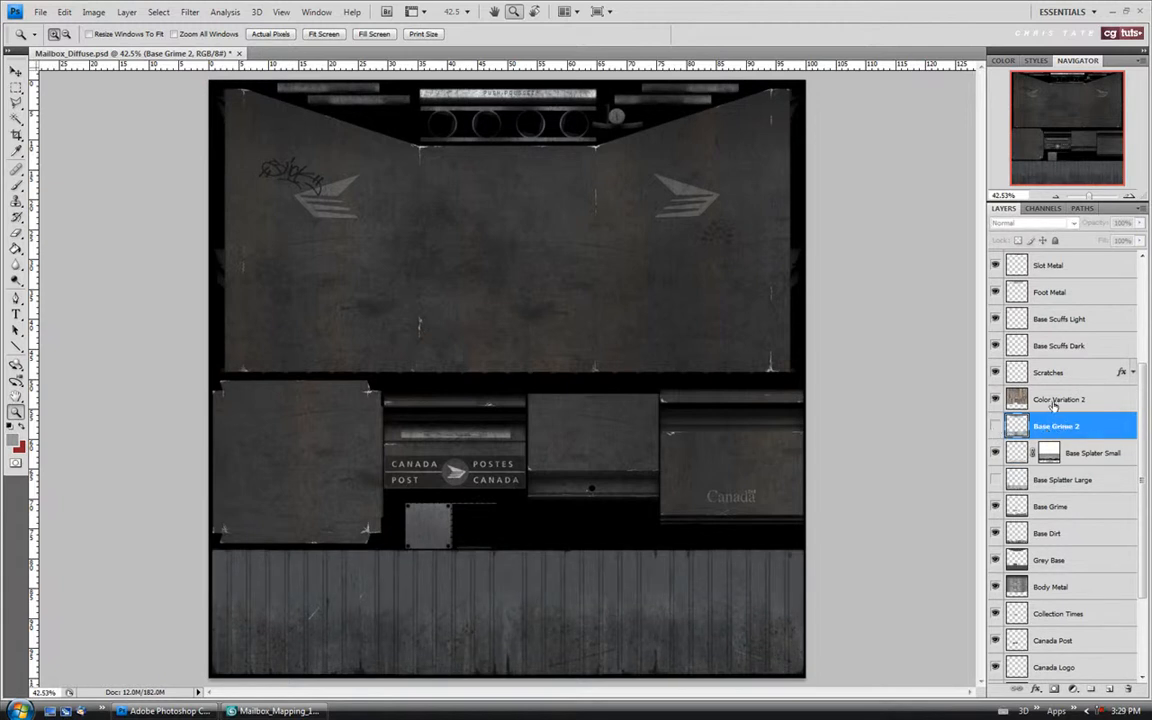
Step: Desaturate the Color Variation 2 layer to remove its brown tint from the texture
left_click(1048, 400)
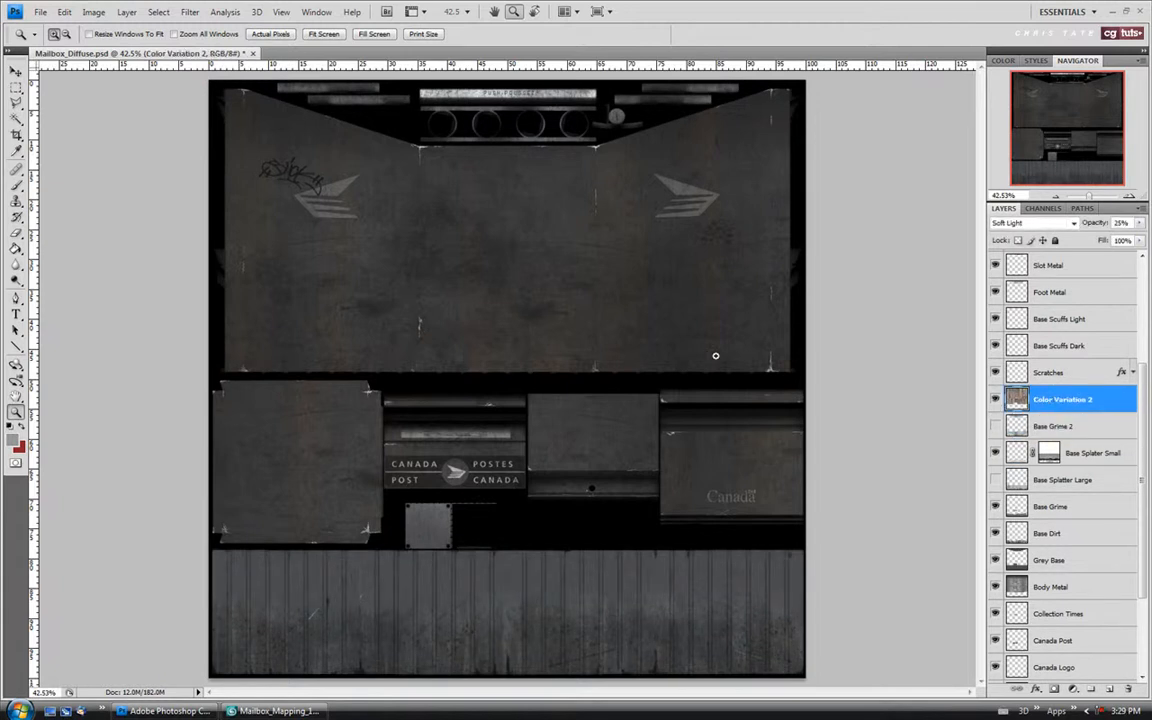
left_click(91, 12)
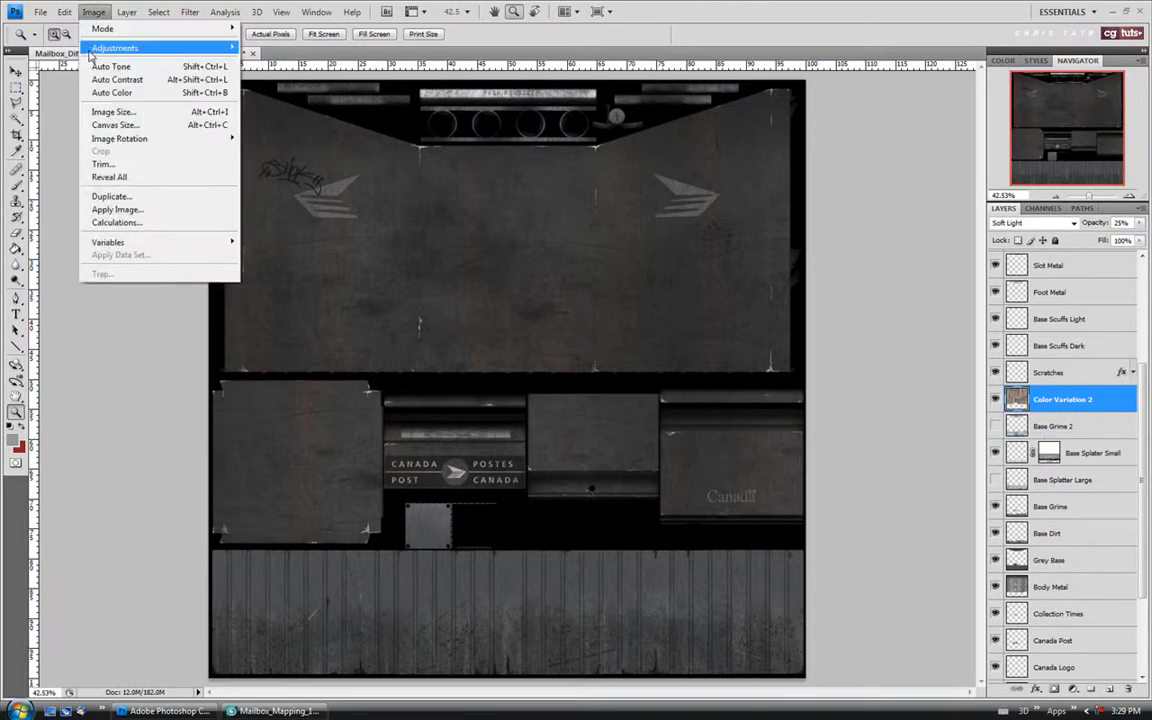
mouse_move(84, 49)
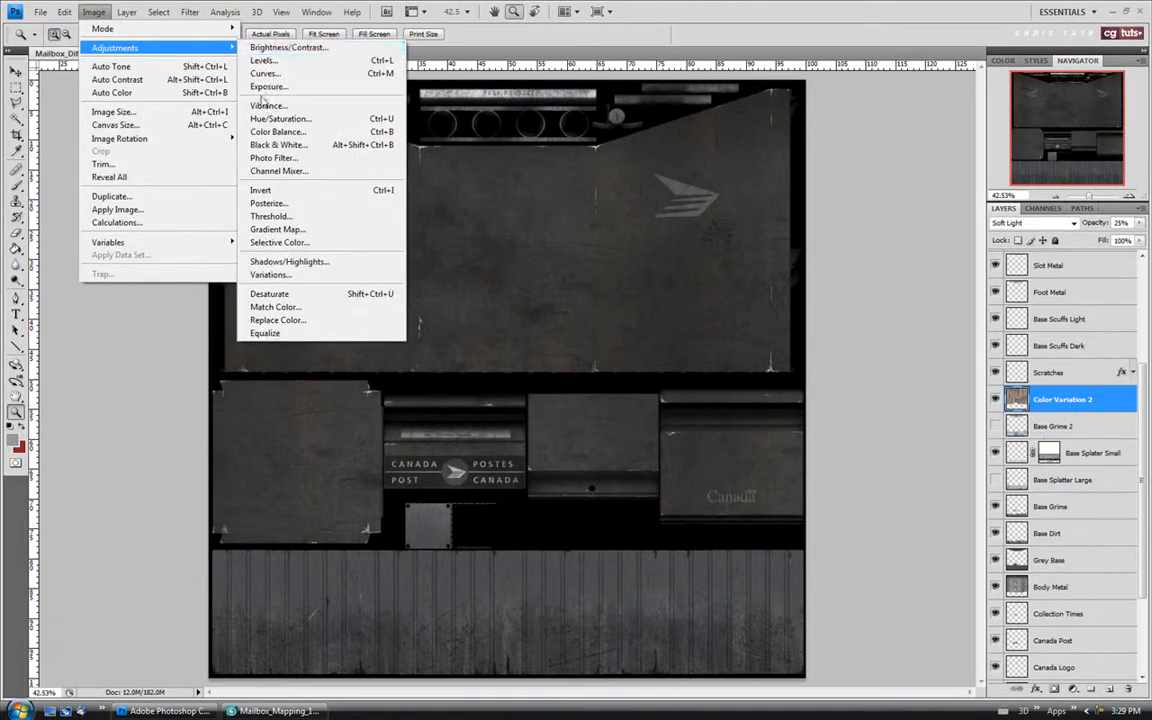
left_click(280, 293)
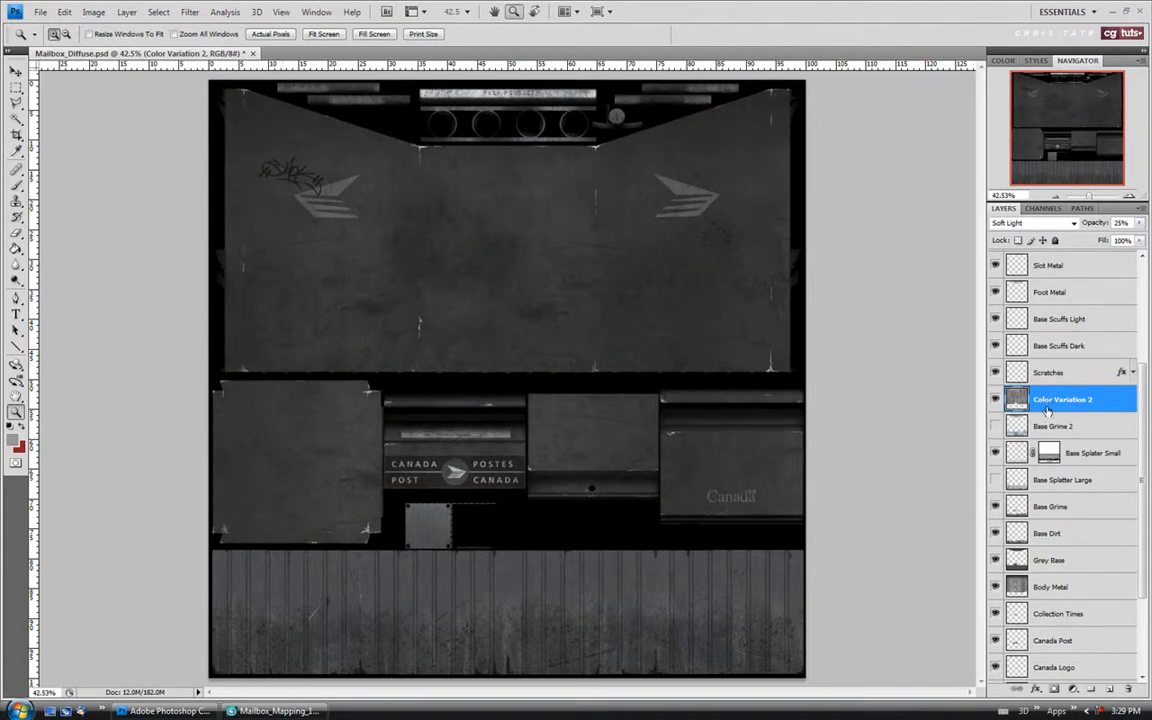
Step: Brighten the Color Variation 2 layer with a Brightness/Contrast adjustment, raising brightness to about 45 and fine-tuning the contrast
left_click(93, 11)
mouse_move(90, 47)
left_click(278, 50)
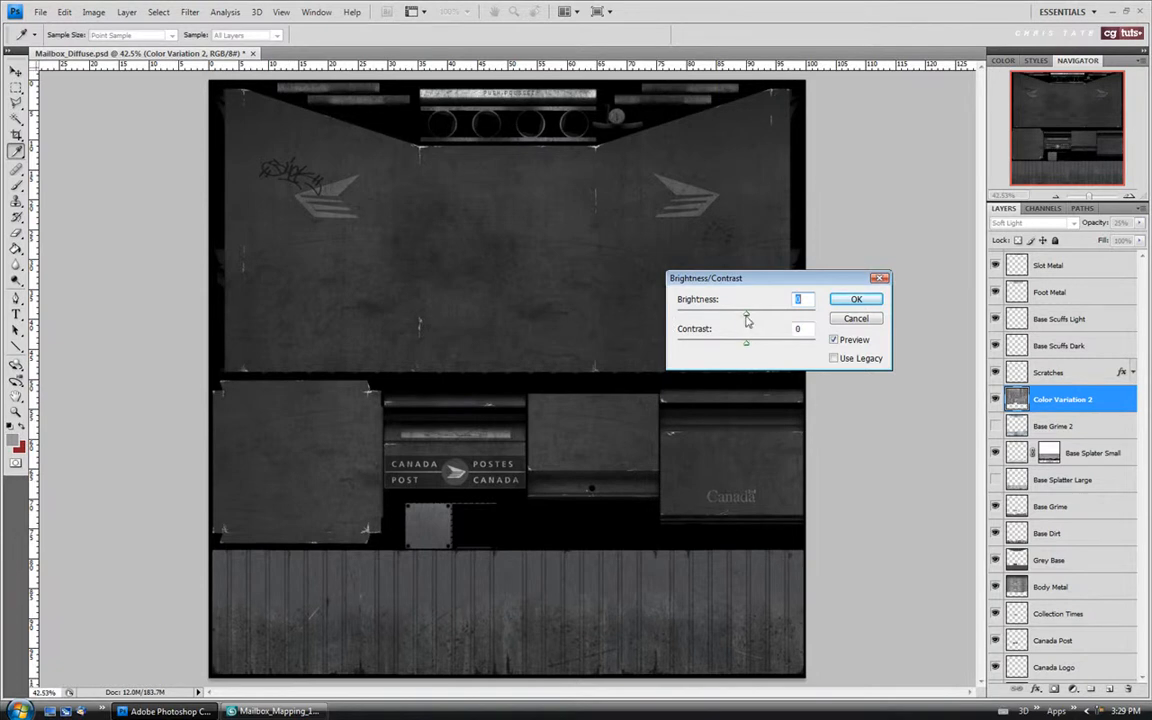
mouse_move(746, 313)
left_mouse_down()
mouse_move(716, 315)
mouse_move(764, 318)
left_mouse_up()
left_click_drag(747, 343, 765, 315)
left_click(761, 315)
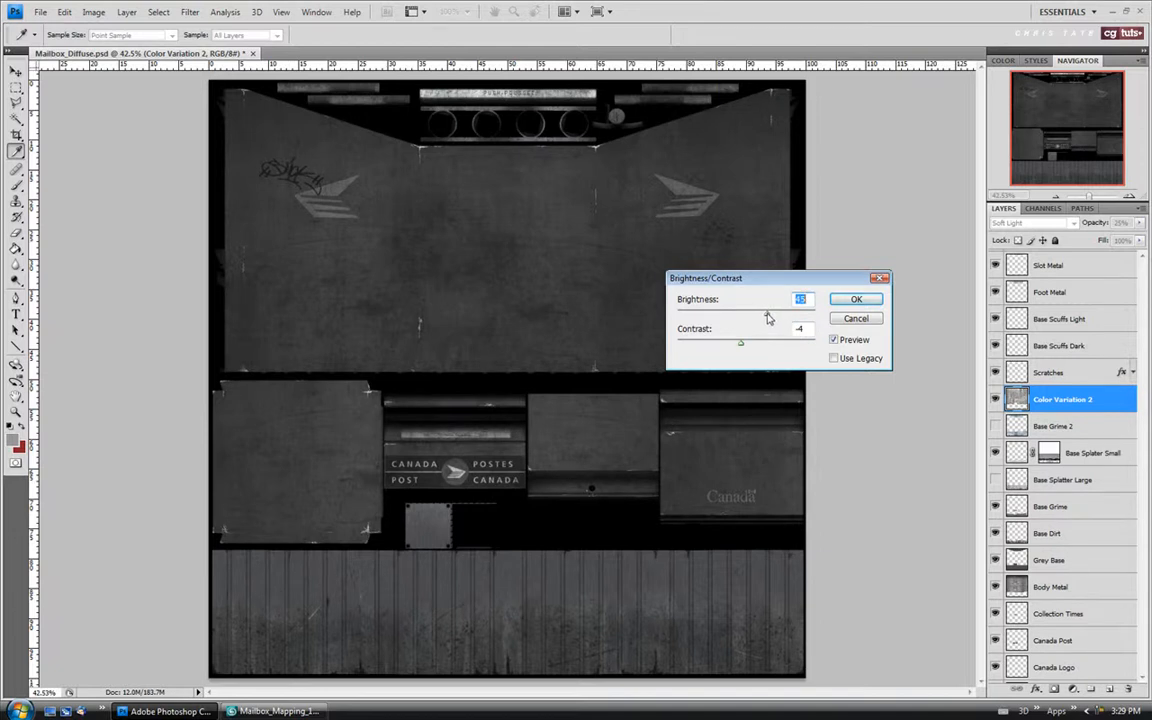
left_click(744, 347)
left_click(855, 301)
key("z")
Step: Examine the Scratches layer's Stroke effect and review the Base Scuffs Dark and Base Scuffs Light layers
left_click(1094, 376)
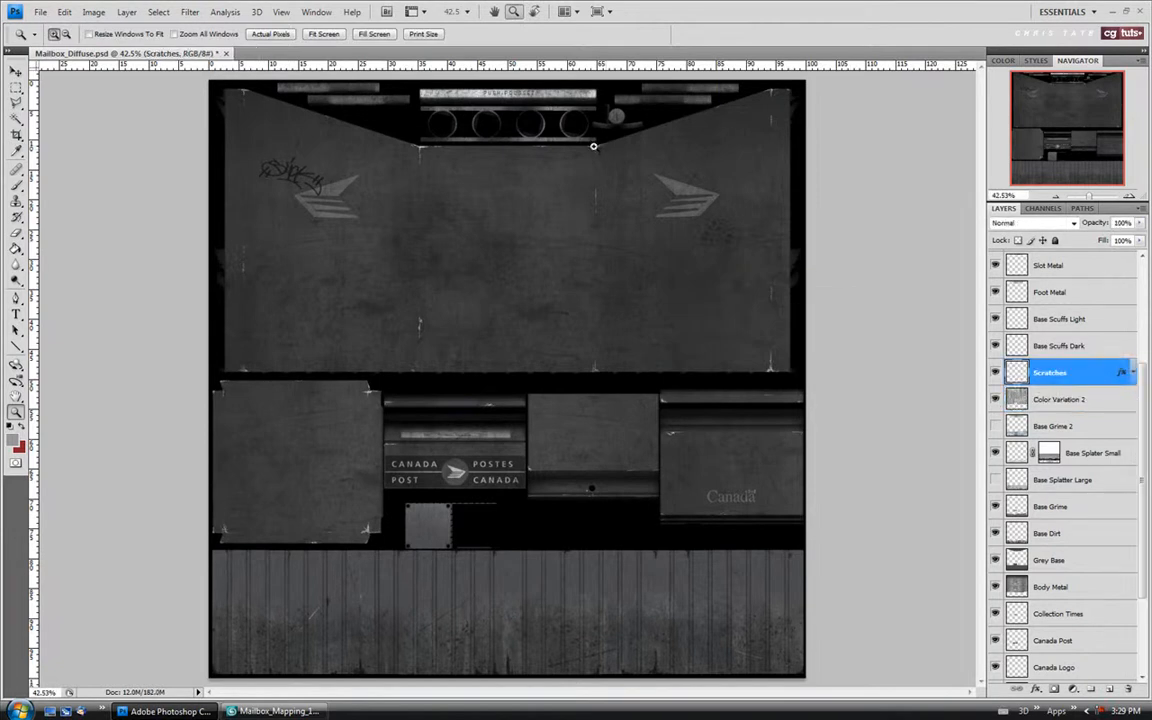
left_click(1133, 372)
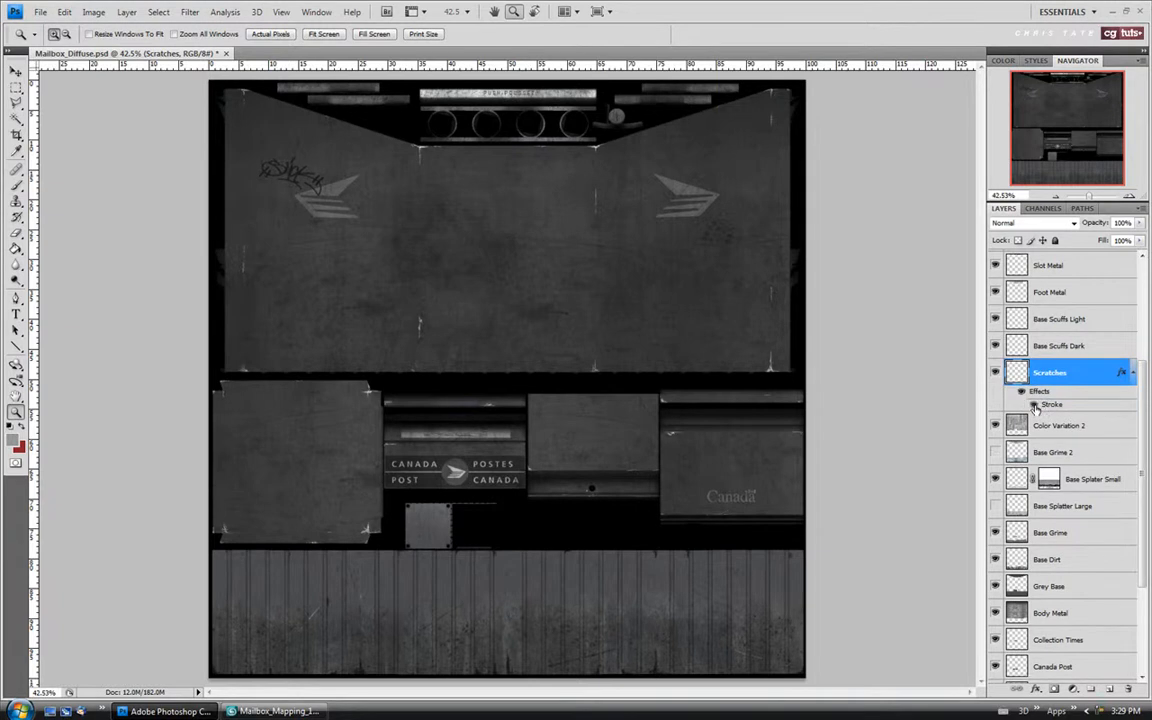
left_click(1133, 372)
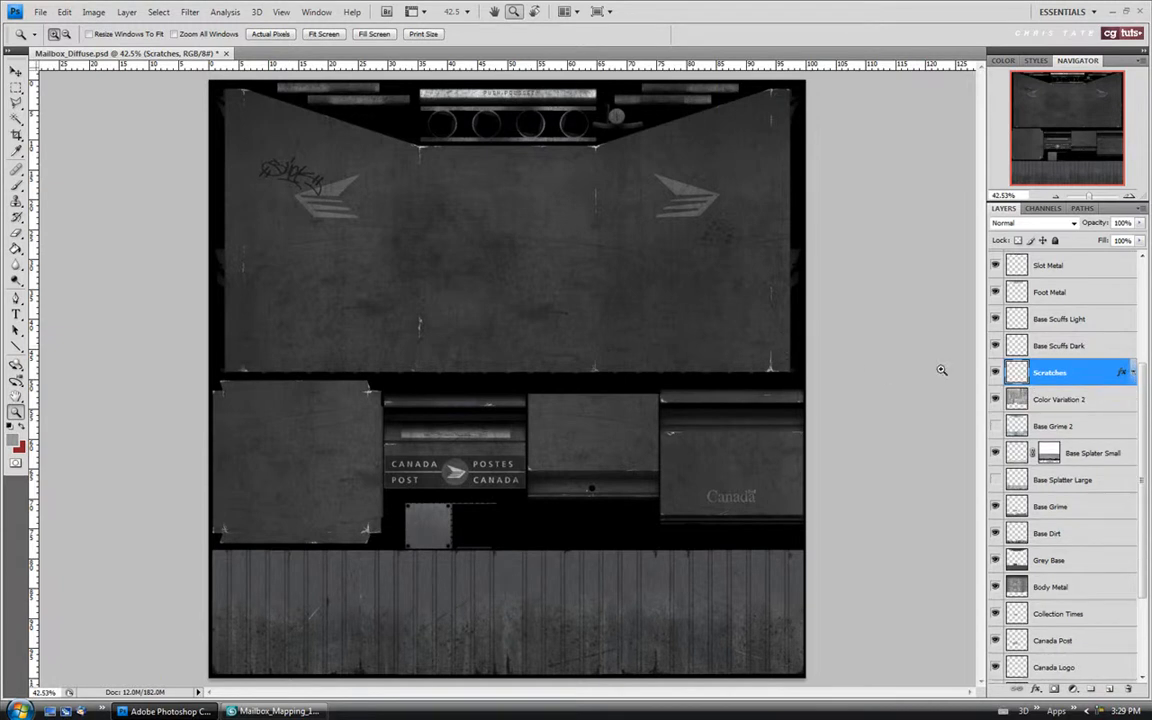
left_click(1063, 346)
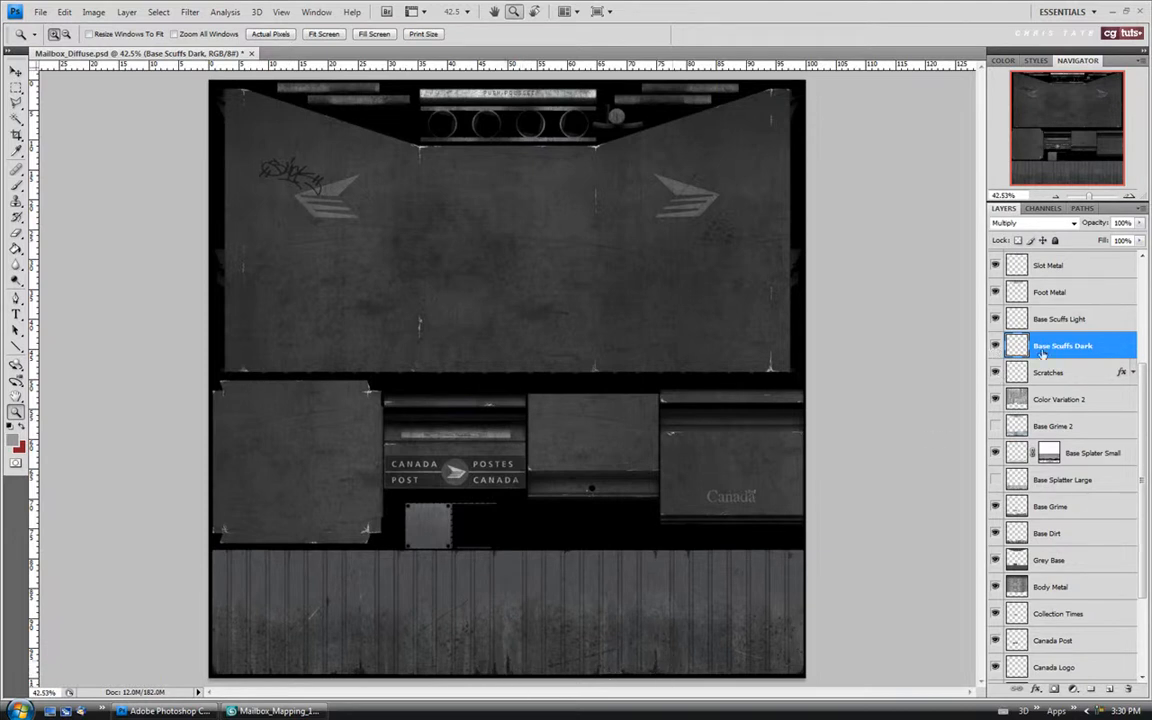
left_click(1075, 320)
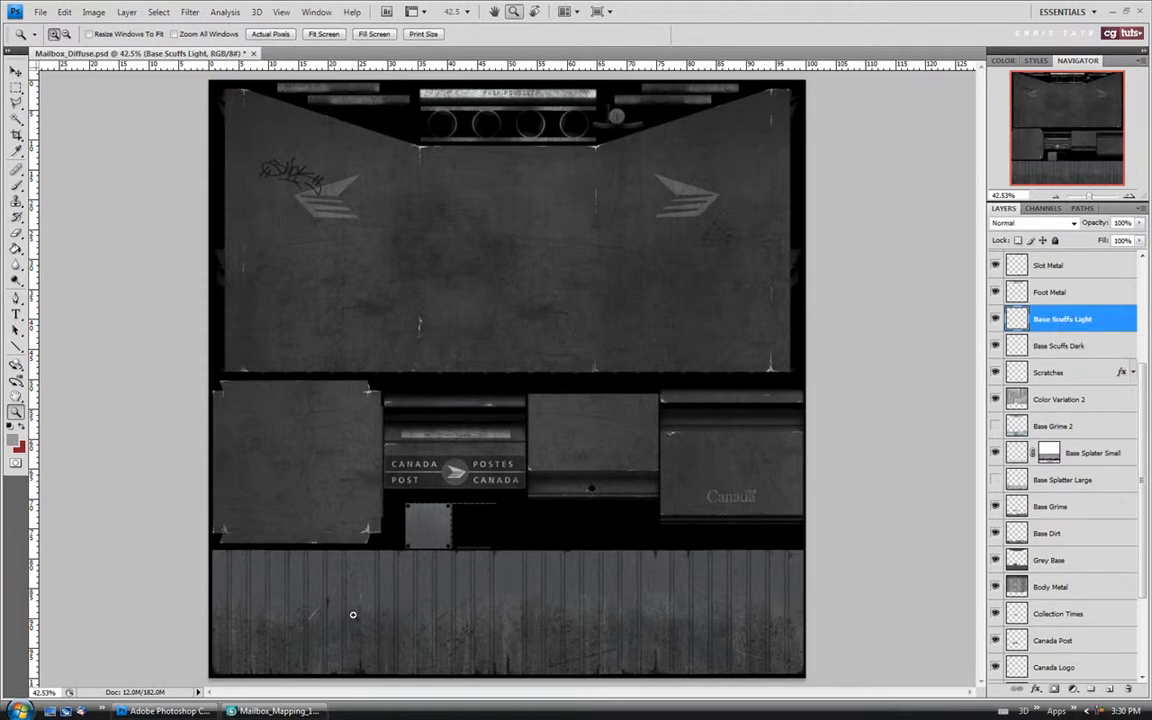
Step: Desaturate the Base Scuffs Light layer
left_click(93, 11)
mouse_move(115, 48)
left_click(338, 299)
Step: Compare the texture with and without the Foot Metal layer
left_click_drag(1143, 426, 1146, 329)
left_click(1048, 472)
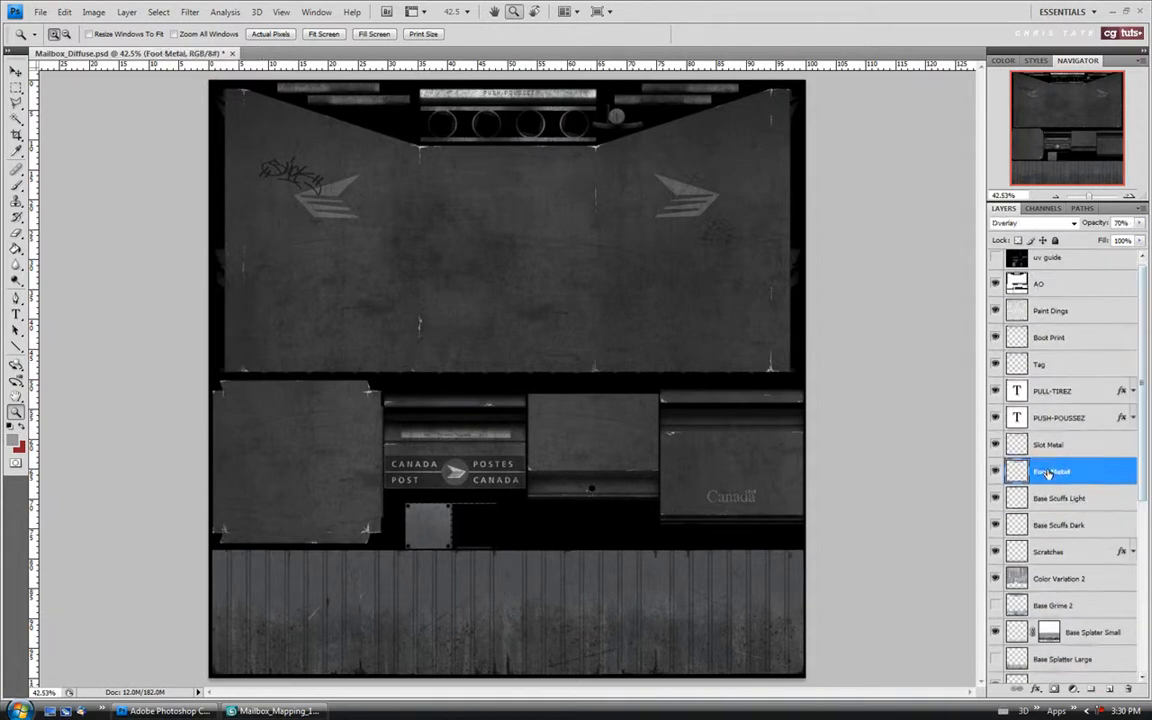
left_click(995, 472)
left_click(995, 472)
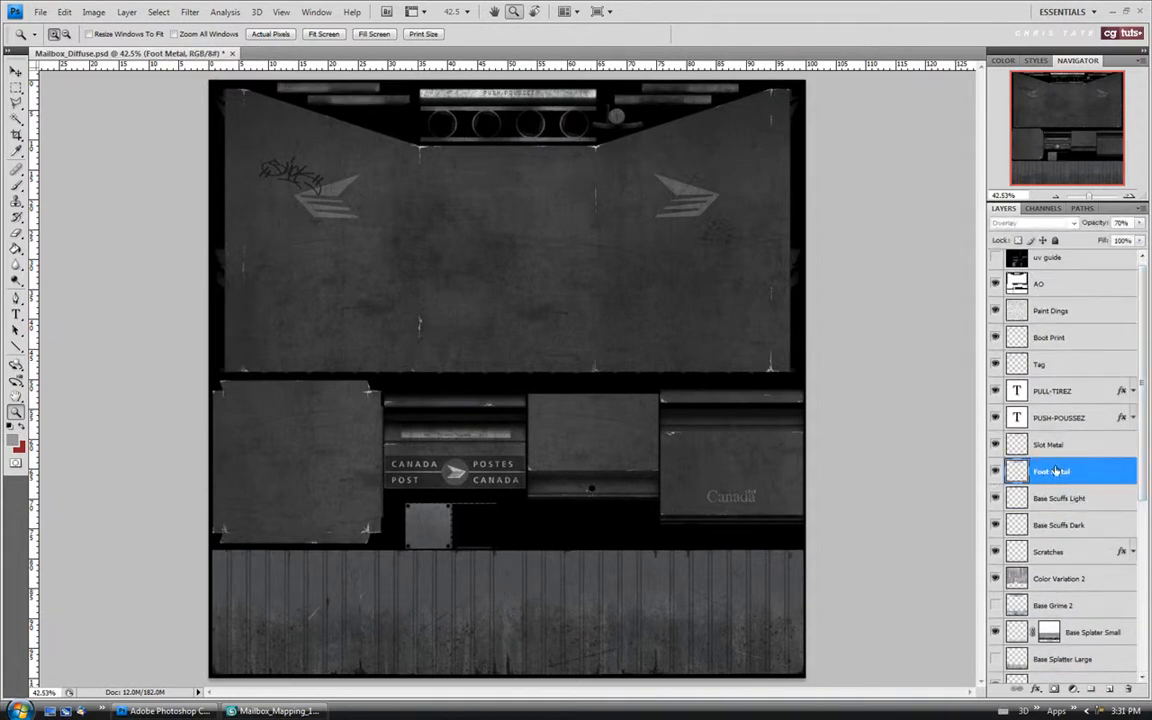
Step: Compare the texture with and without the Slot Metal layer, and lower that layer's opacity to 60%
left_click(1012, 446)
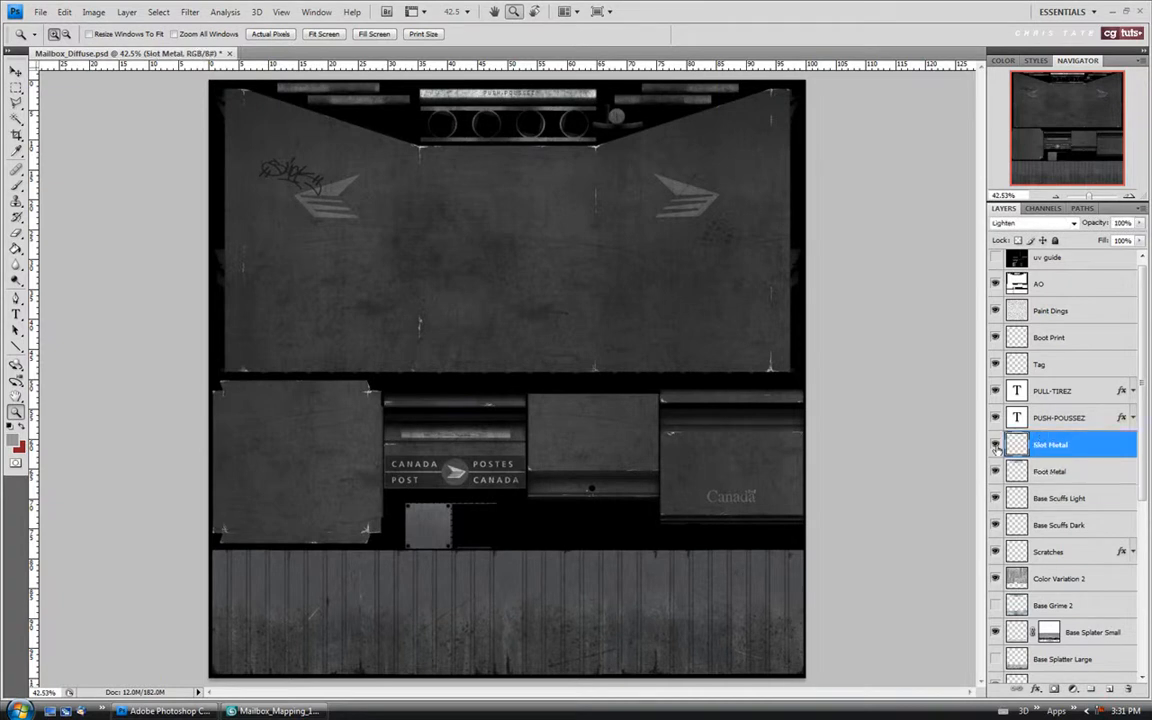
left_click(996, 446)
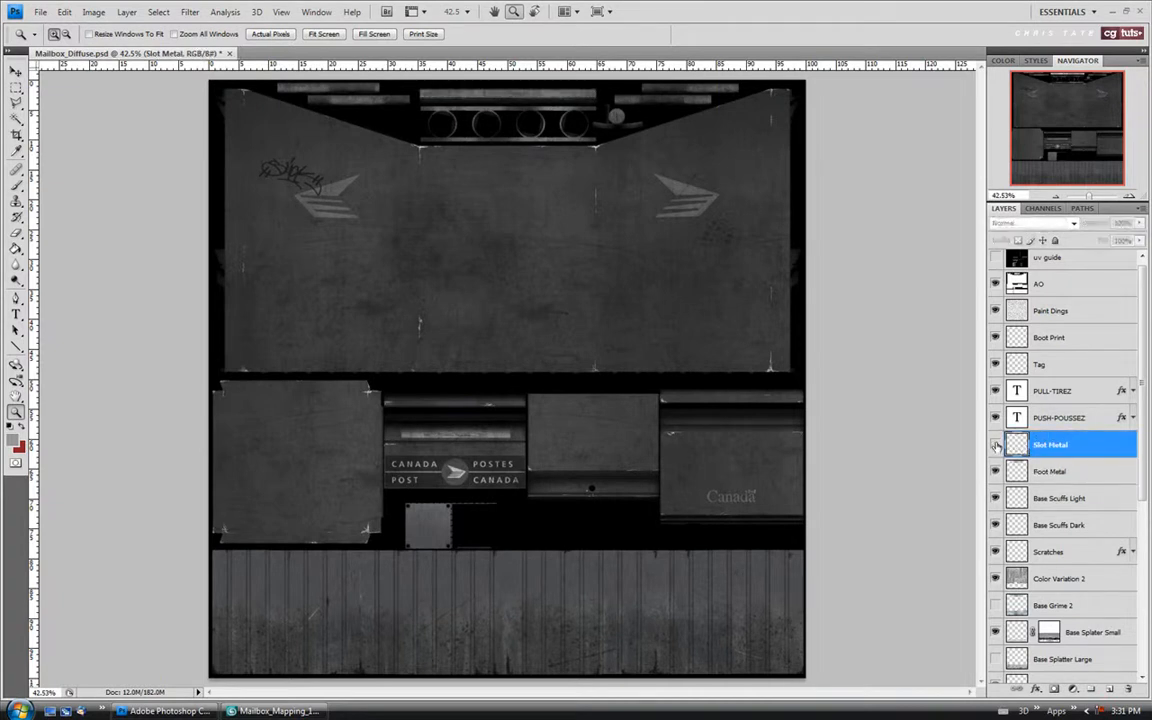
left_click(996, 446)
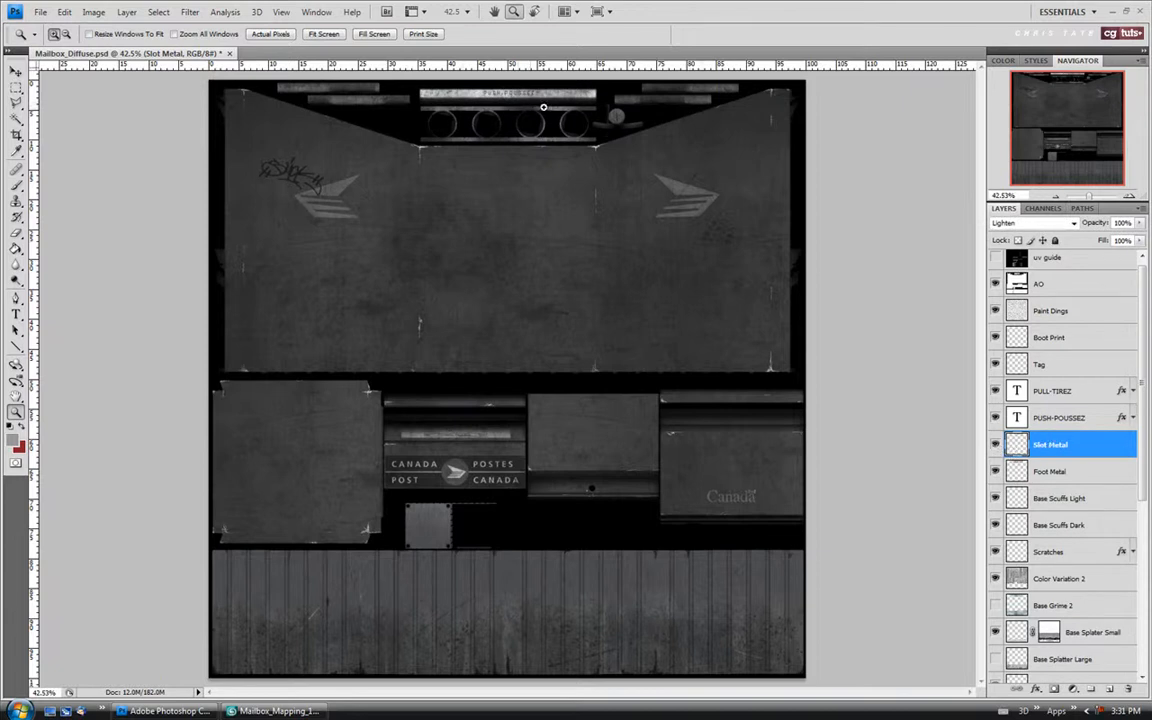
left_click(1139, 223)
left_click_drag(1139, 229, 1112, 241)
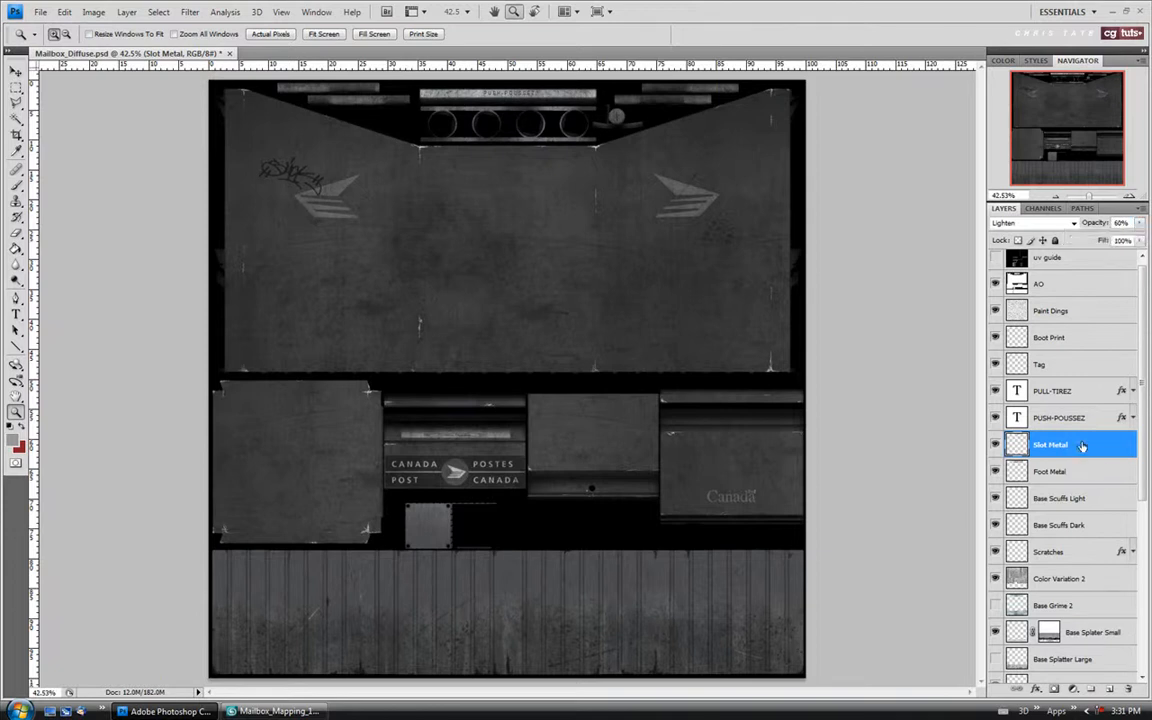
Step: Turn off the PUSH-POUSSEZ text's Inner Shadow, and rasterize and soften the lettering with the Blur filter
left_click(1060, 418)
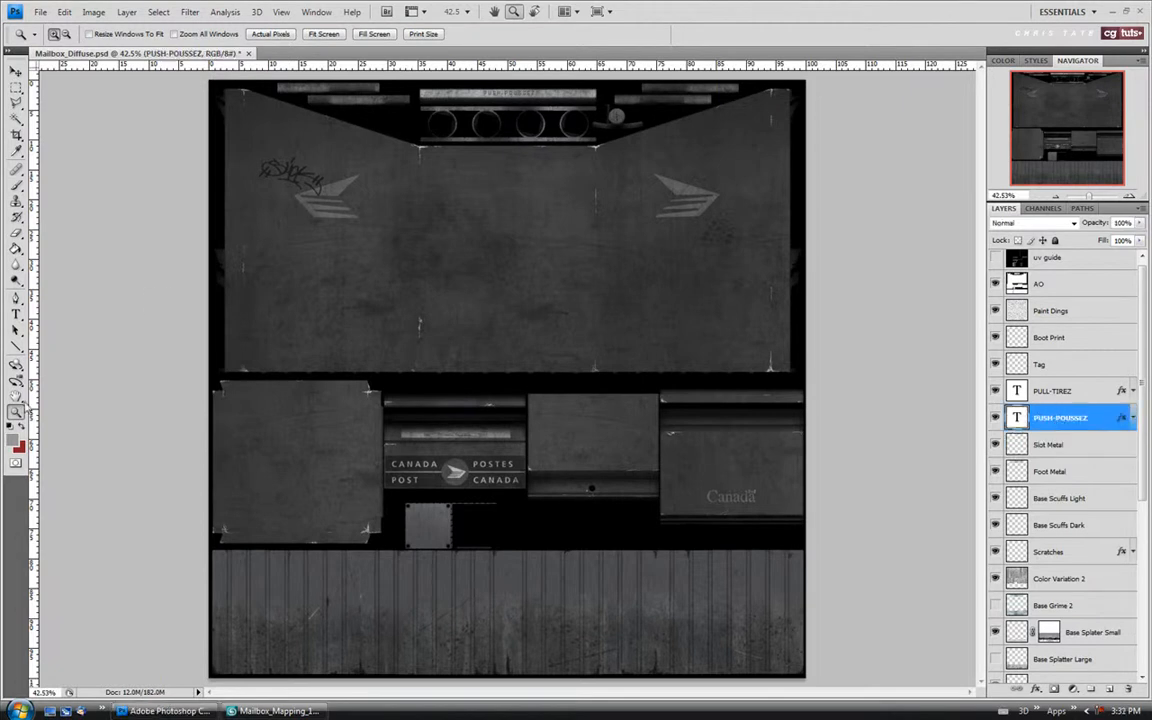
left_click_drag(491, 94, 690, 187)
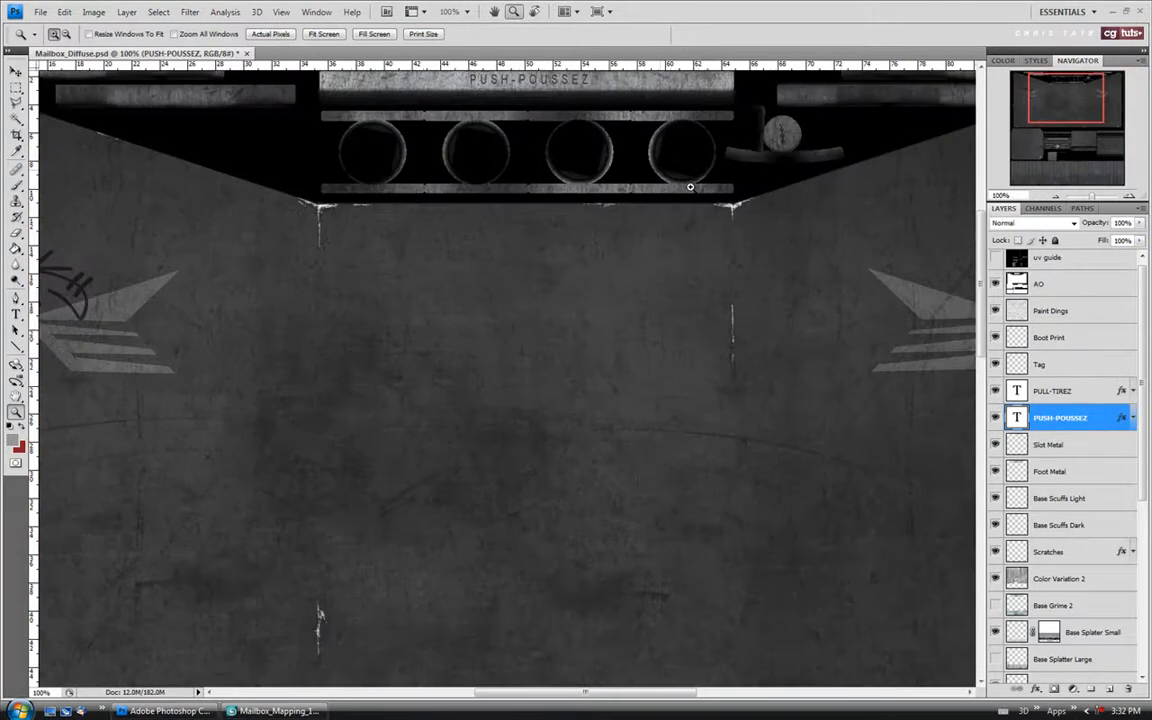
scroll(549, 245, "up", 5)
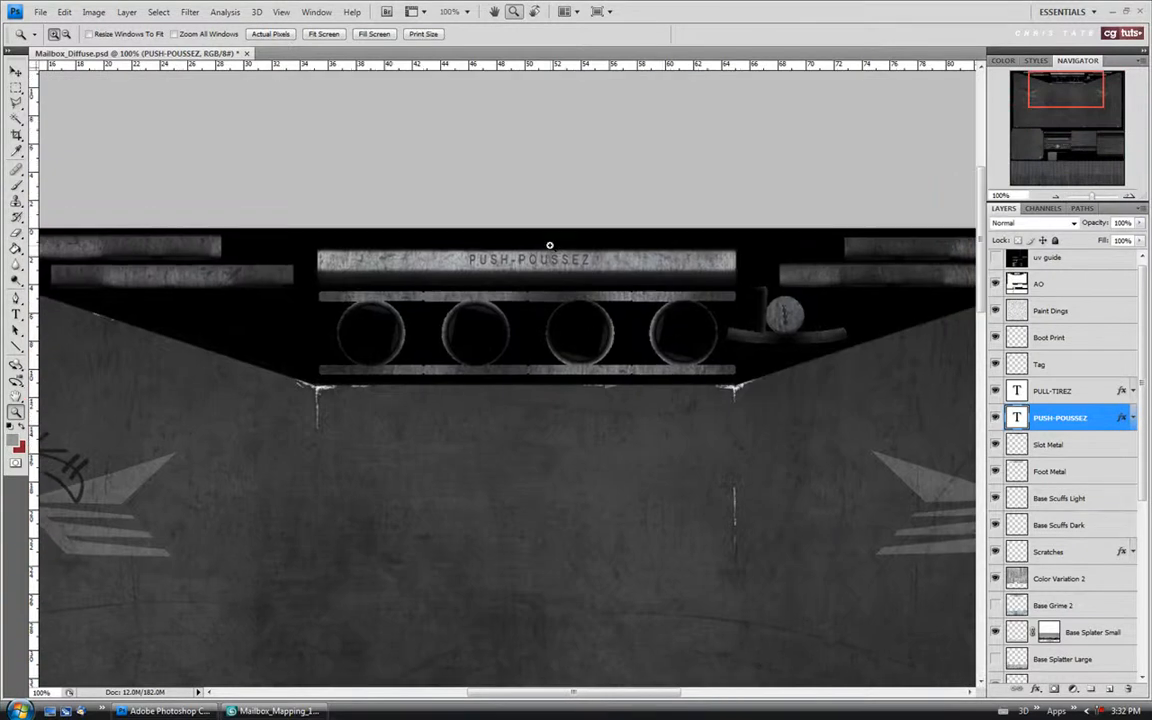
left_click(549, 245)
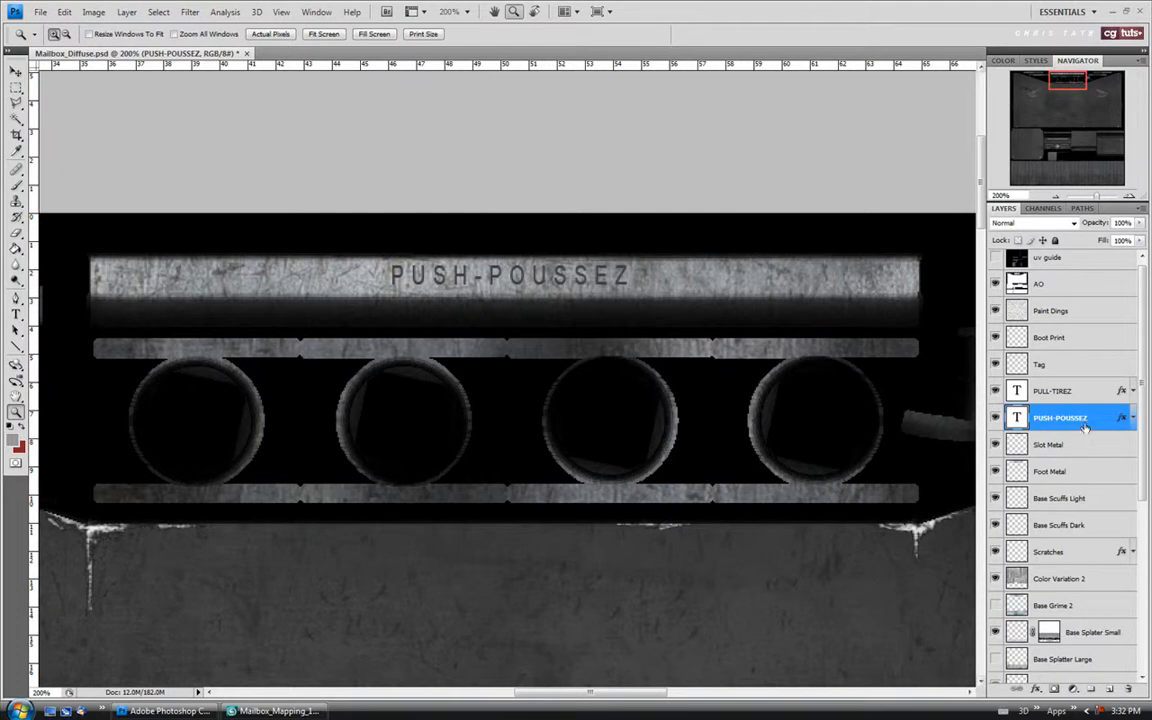
left_click(1133, 418)
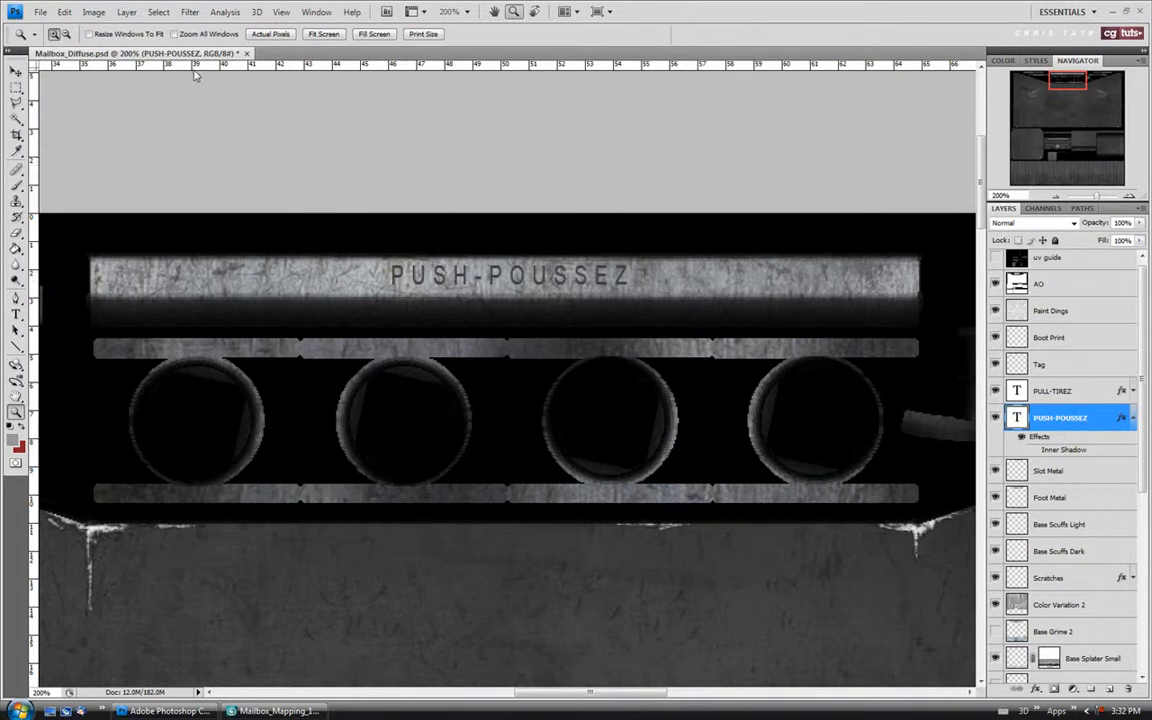
left_click(189, 11)
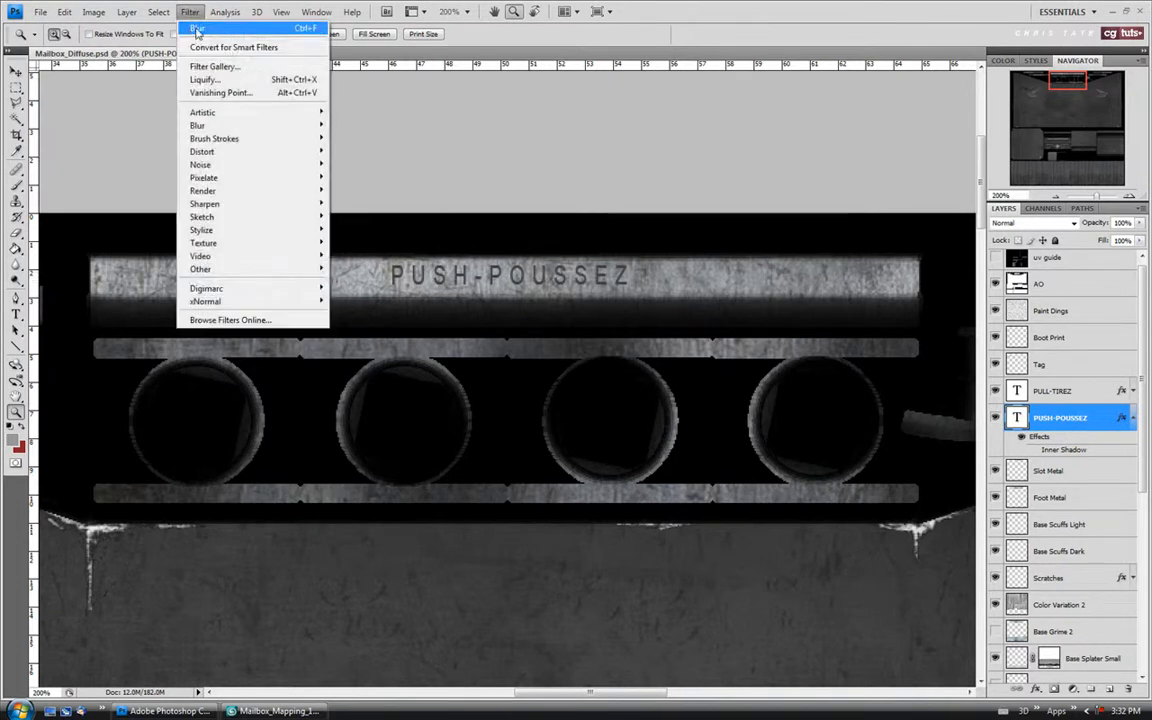
left_click(197, 30)
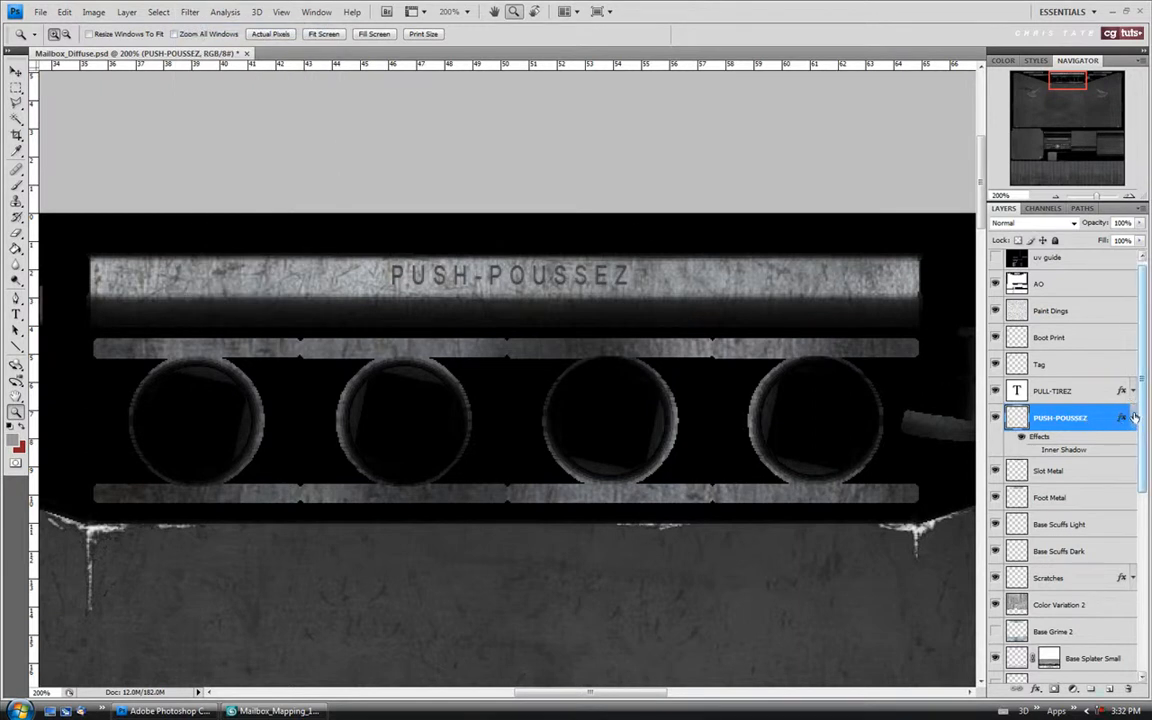
left_click(1134, 418)
Step: Turn off the PULL-TIREZ text's Inner Shadow and recolor the lettering to a dark grey, about #252526
left_click(1133, 392)
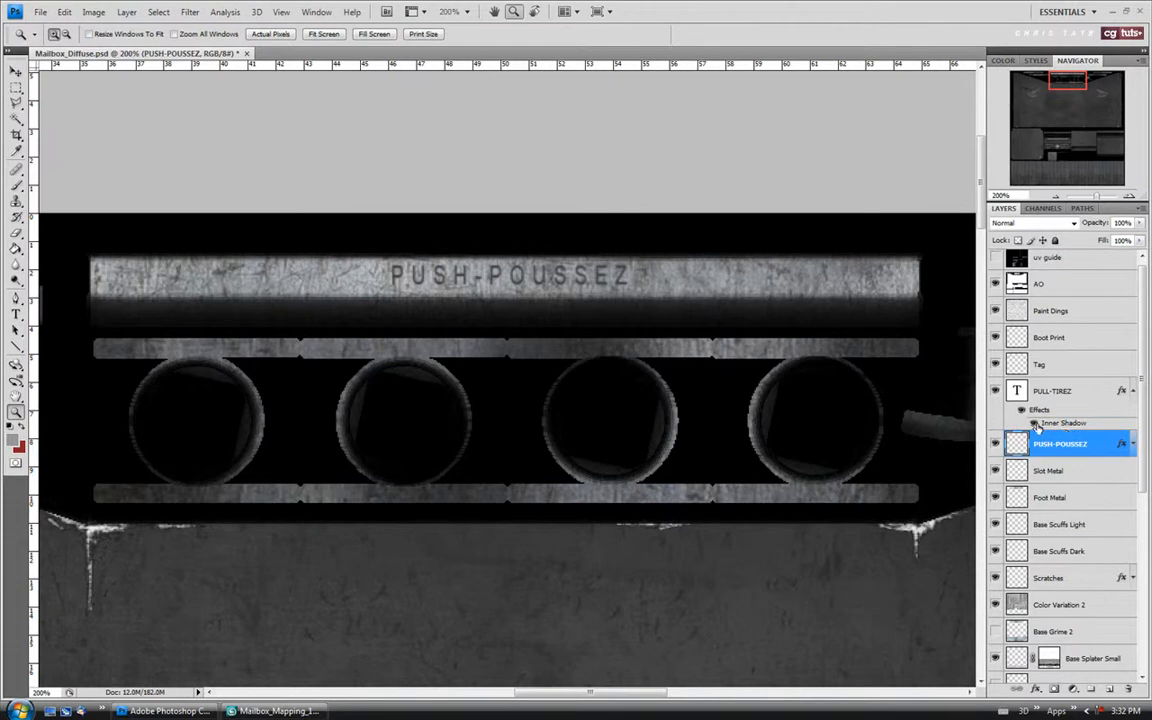
left_click_drag(1068, 82, 1059, 132)
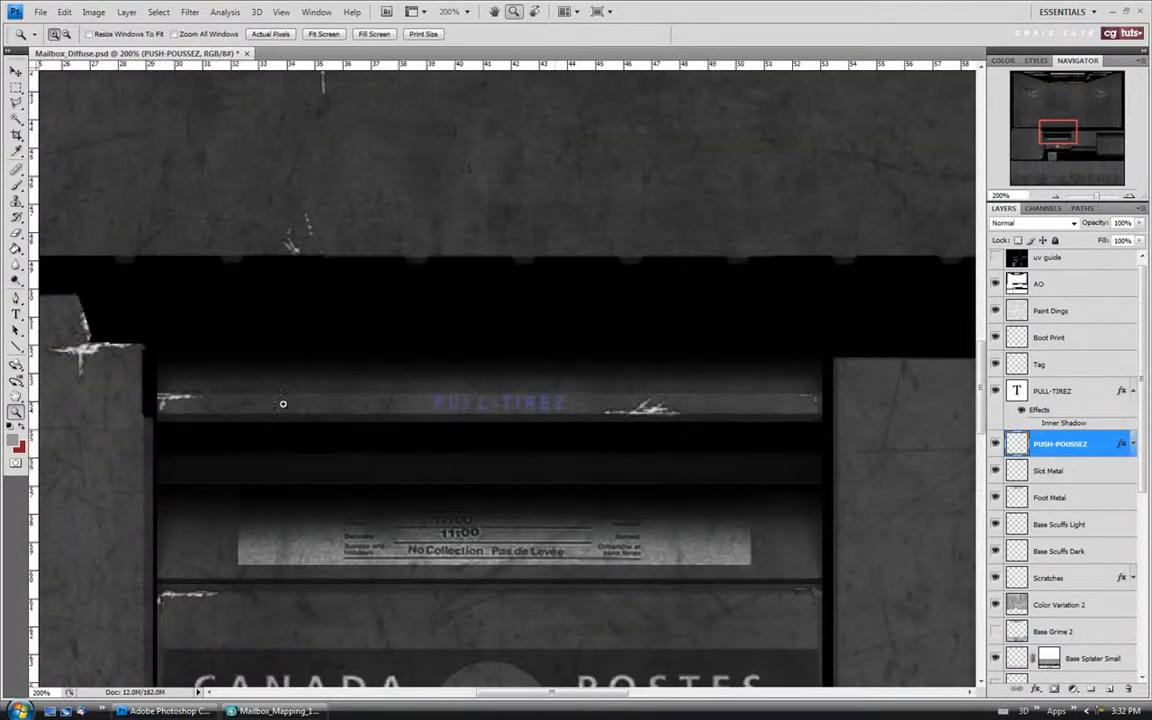
left_click(15, 314)
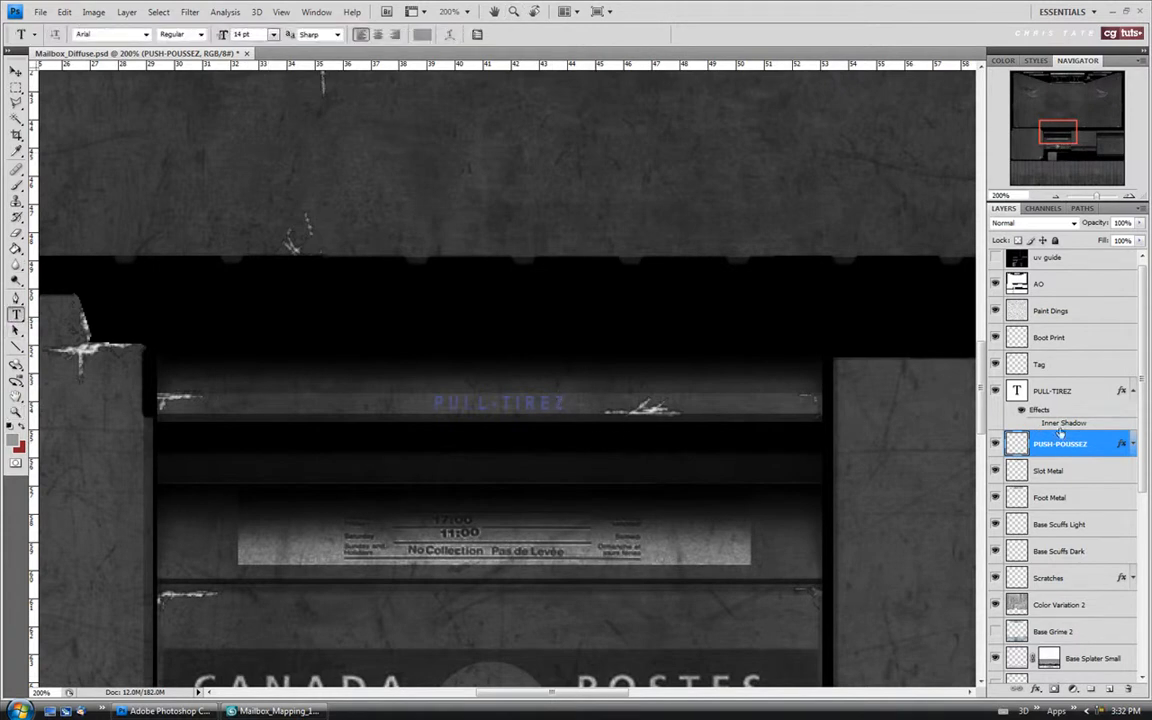
left_click(1059, 392)
left_click_drag(568, 404, 432, 404)
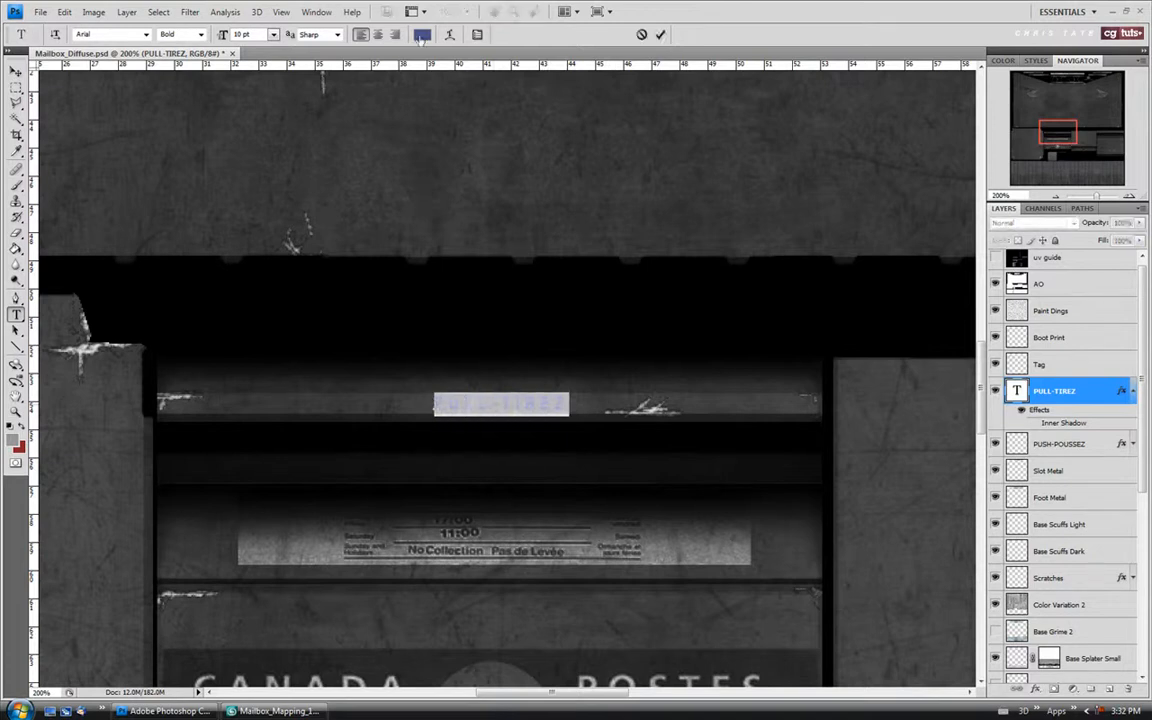
left_click(422, 34)
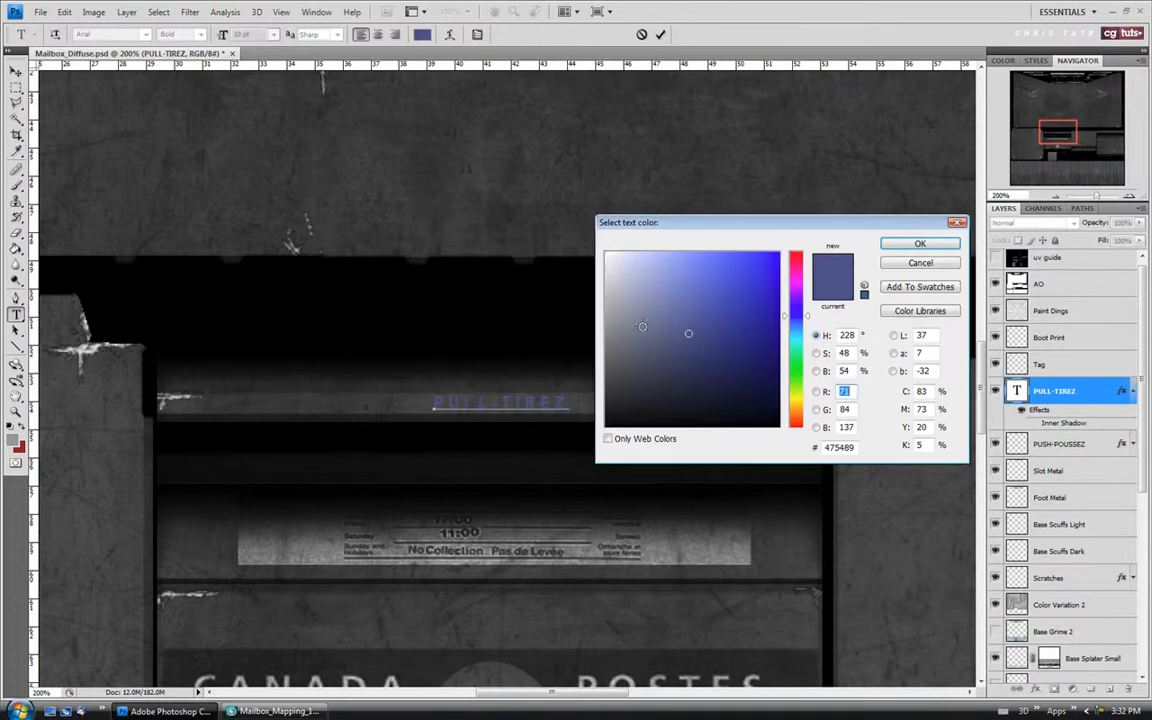
left_click(608, 382)
left_click_drag(608, 382, 603, 357)
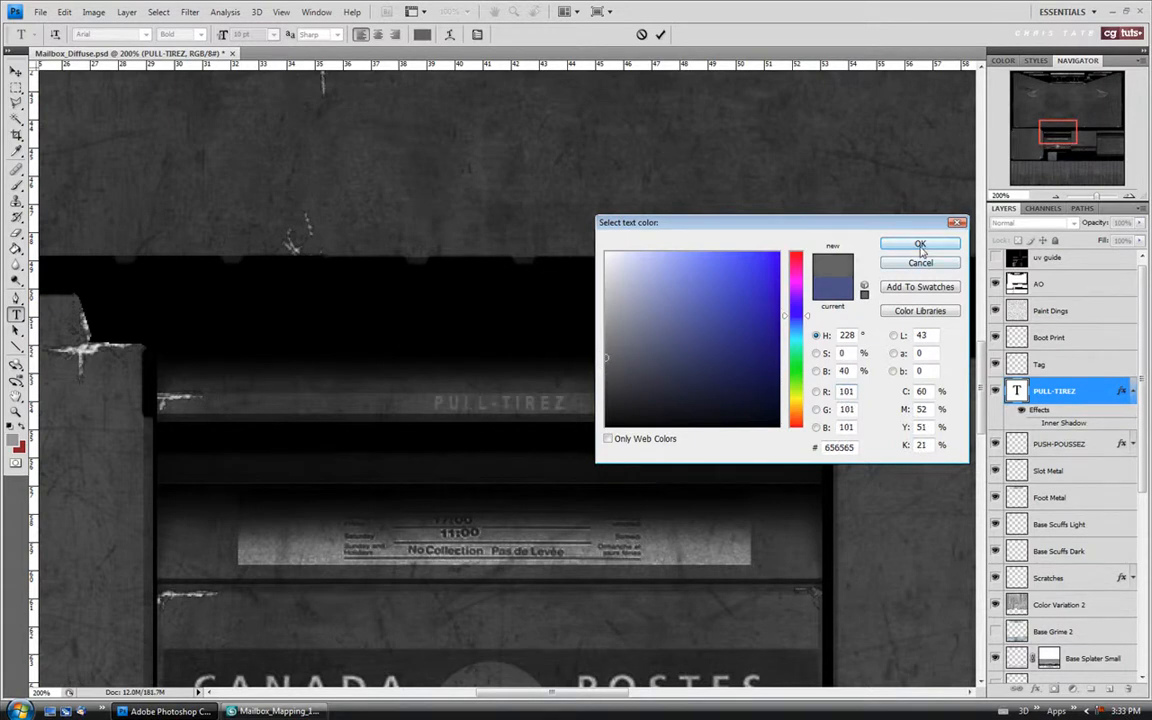
left_click(614, 390)
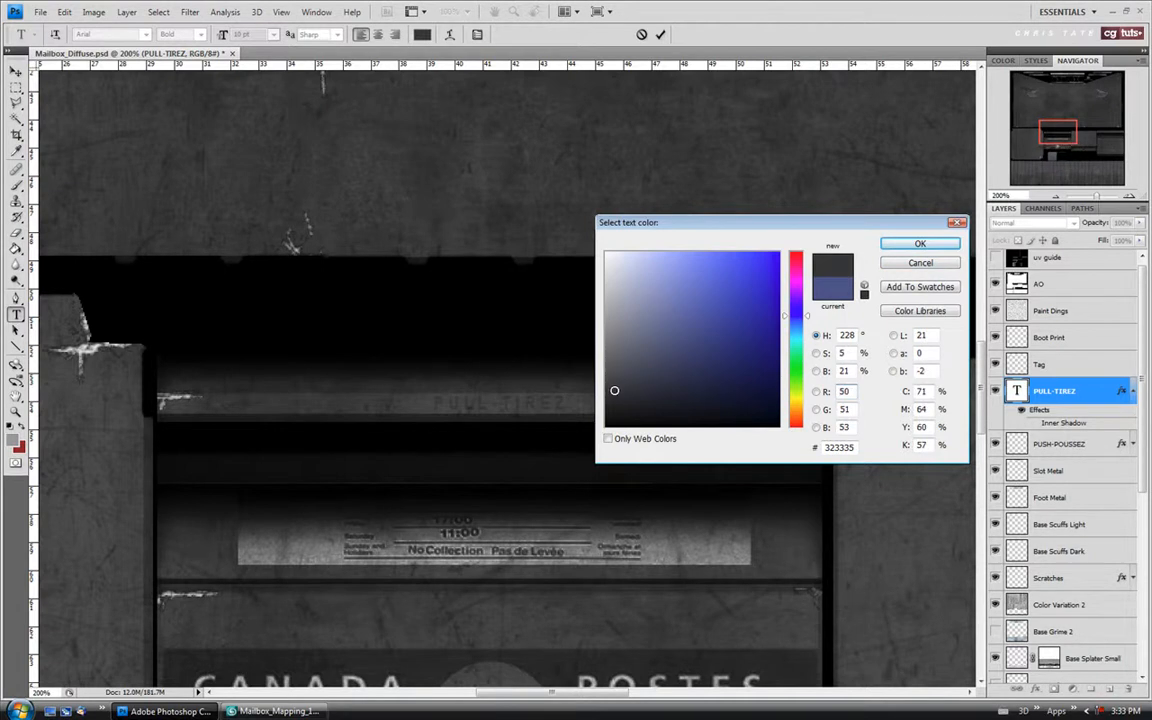
left_click_drag(613, 393, 610, 401)
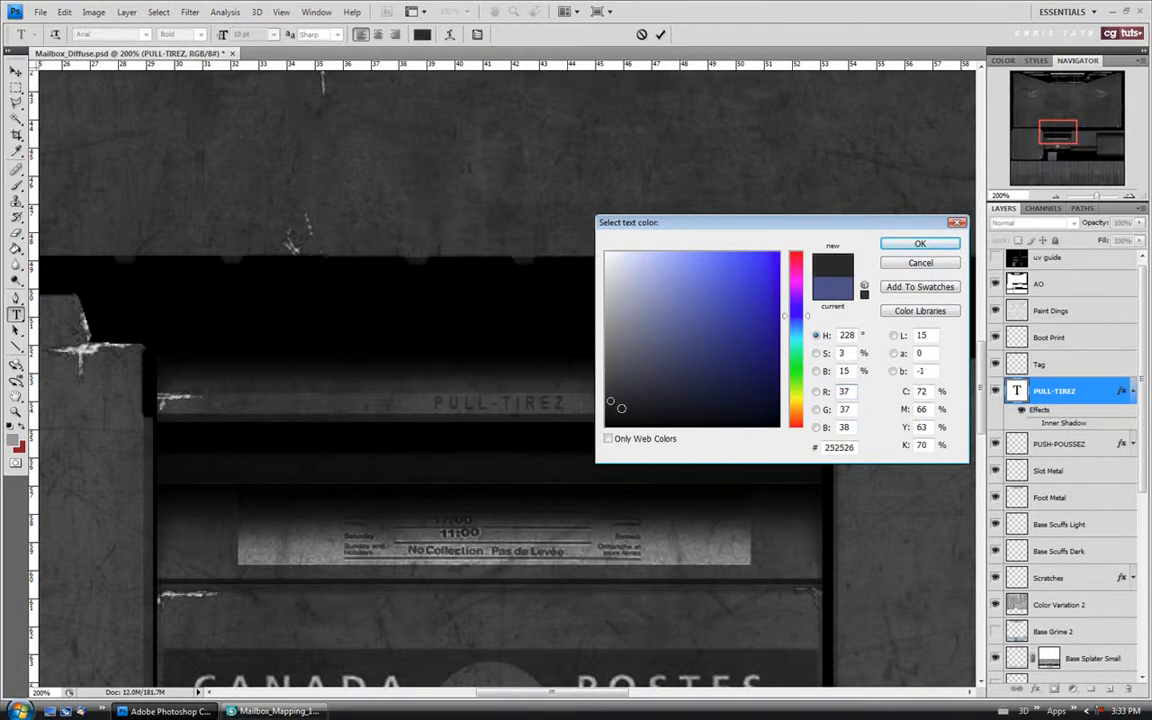
left_click(913, 248)
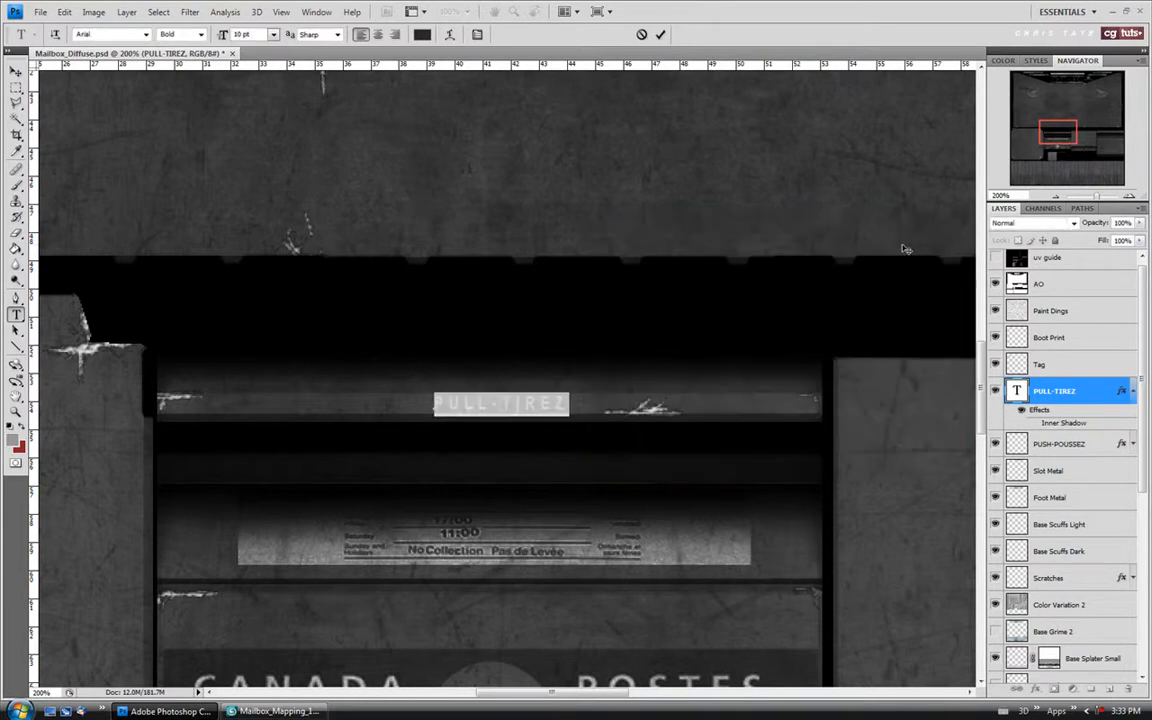
Step: Commit the PULL-TIREZ text edit, and rasterize and soften the lettering with the Blur filter
left_click(190, 12)
key("Escape")
left_click(16, 88)
left_click(190, 12)
left_click(202, 31)
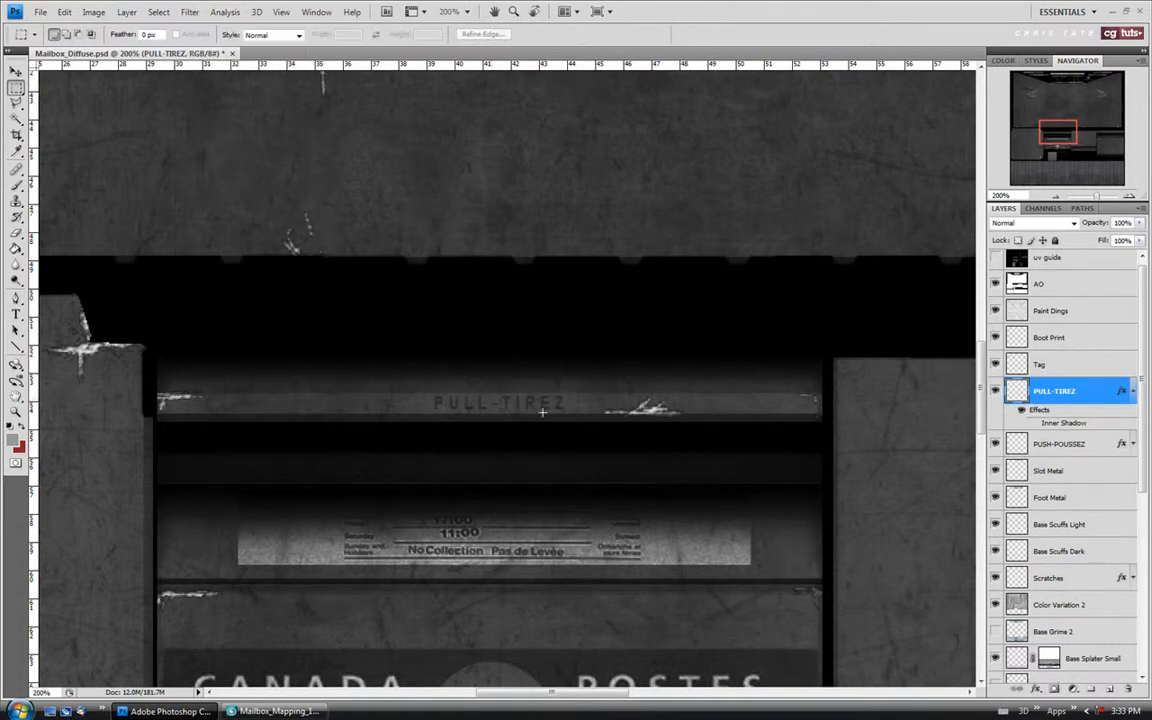
left_click(1133, 391)
left_click(1133, 418)
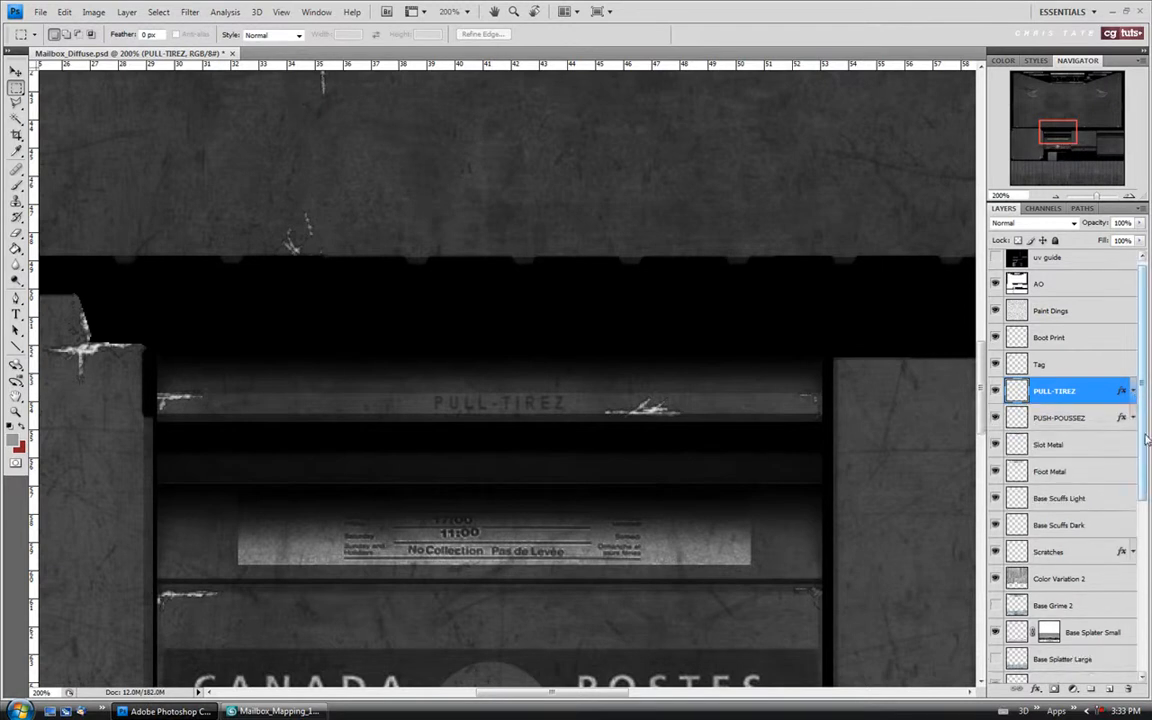
left_click(1133, 418)
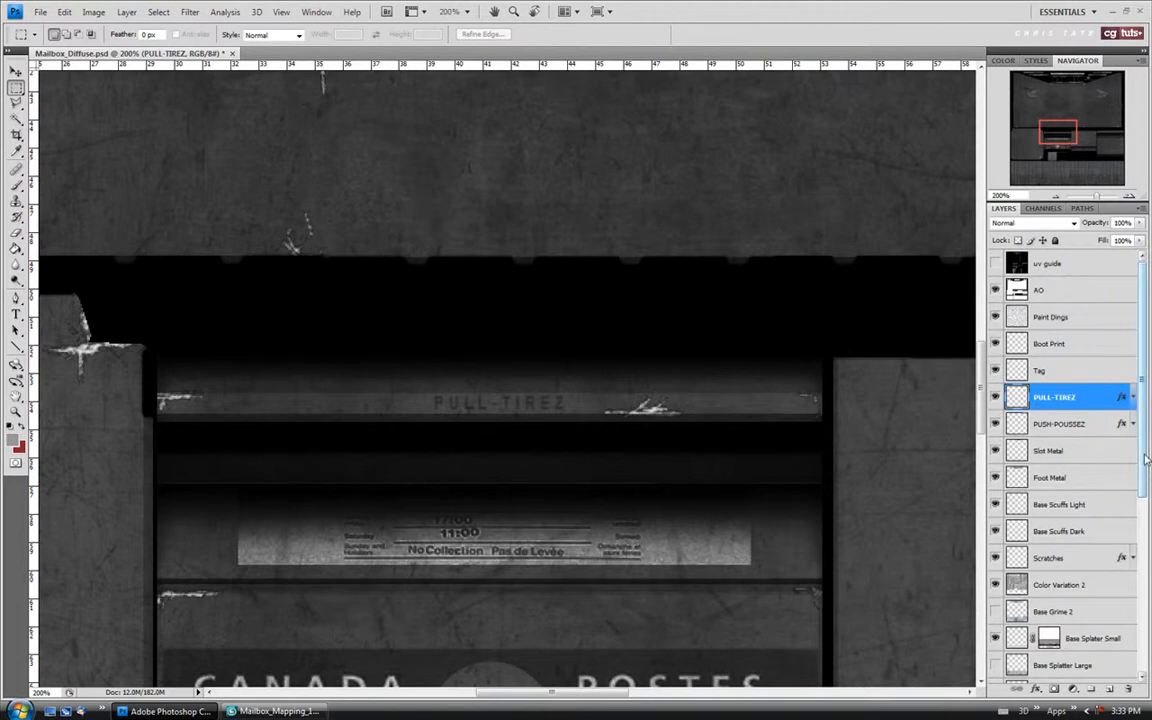
Step: Check the graffiti with the Tag layer toggled, and set that layer's blend mode to Soft Light
left_click(1057, 370)
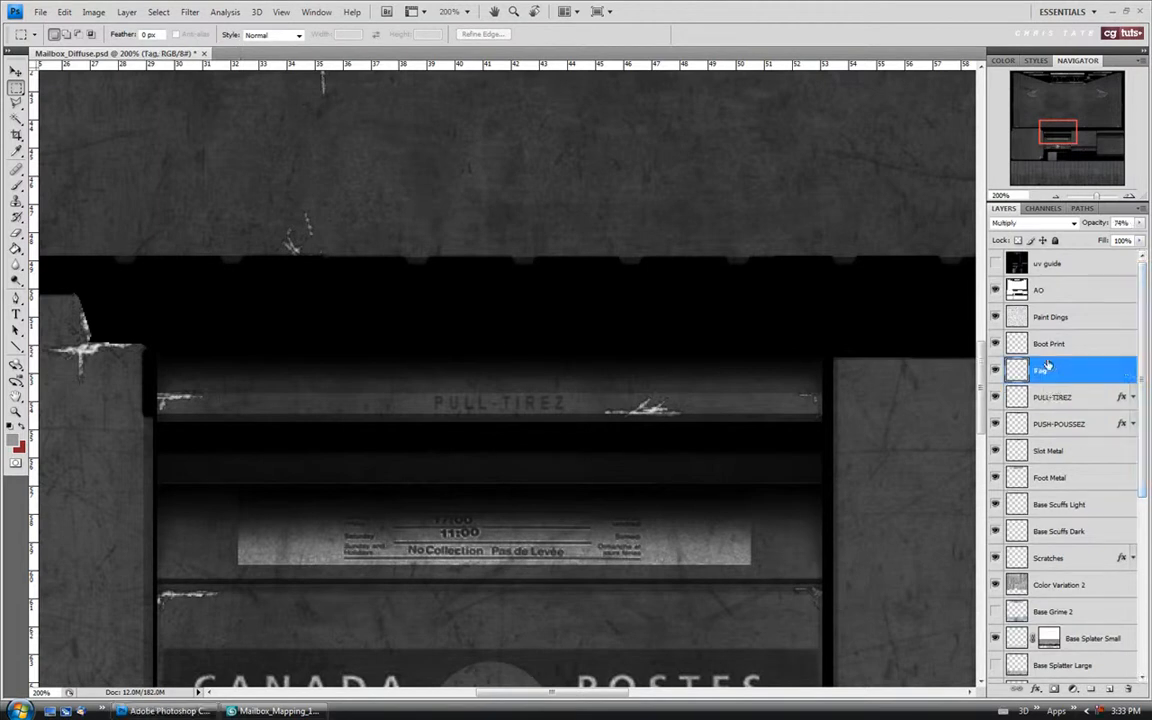
left_click_drag(1060, 133, 1032, 93)
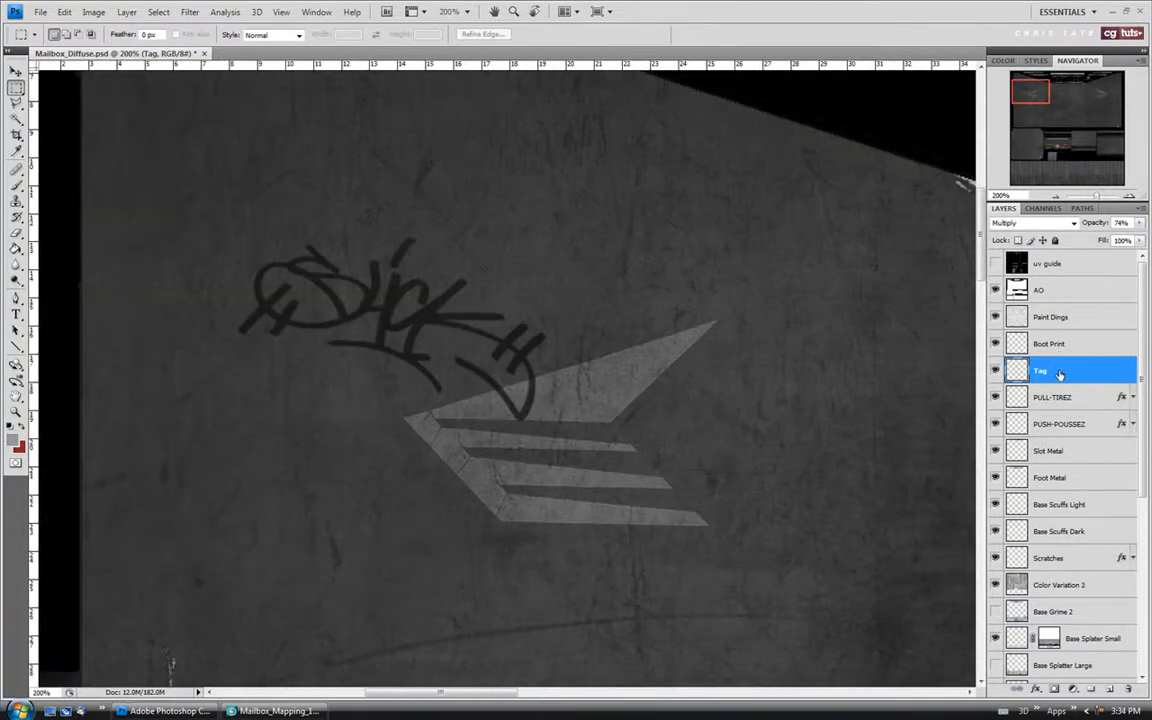
left_click(995, 370)
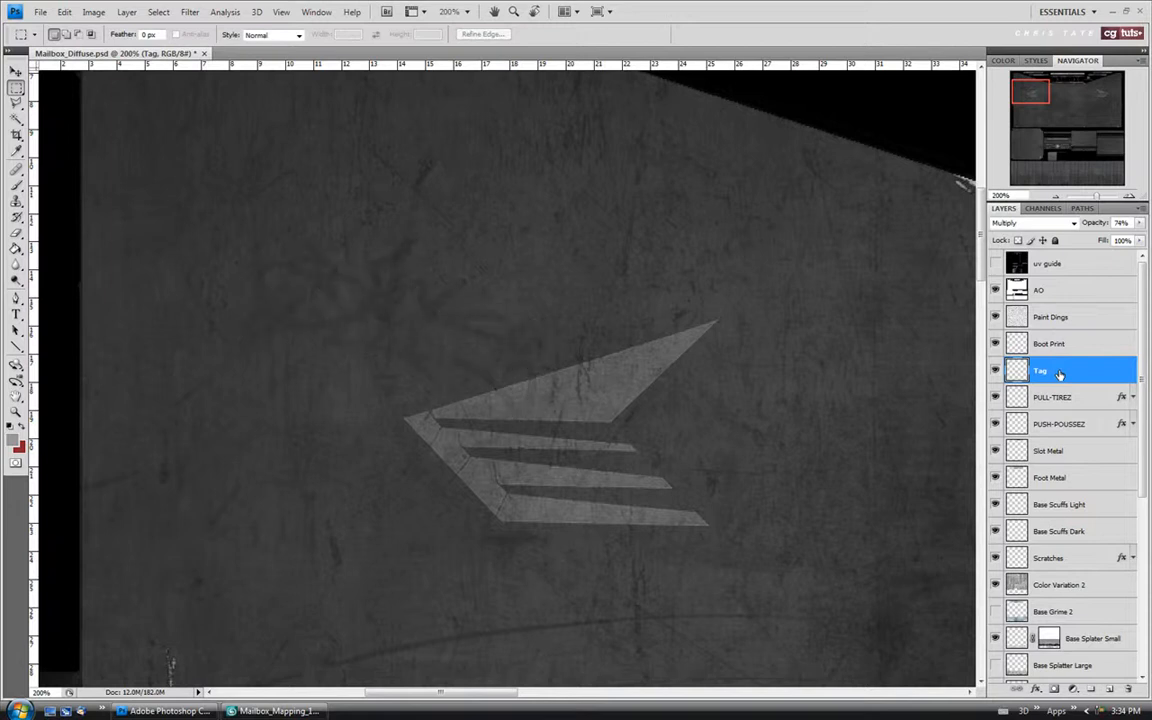
left_click(1073, 224)
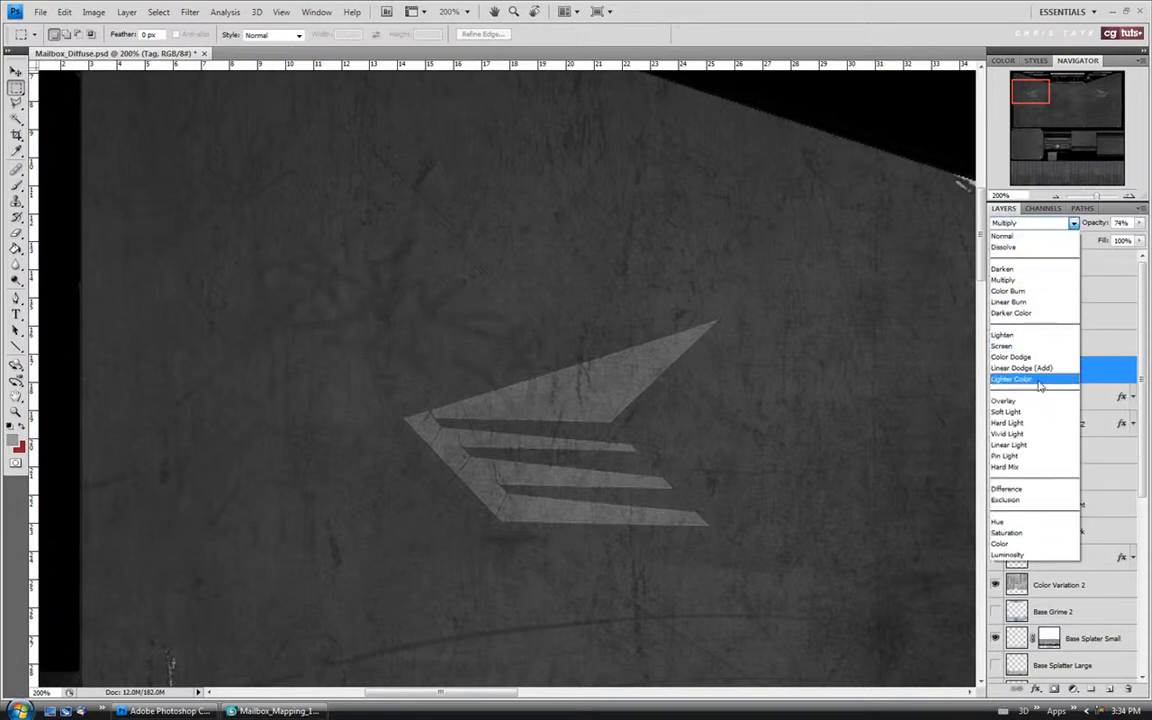
left_click(1030, 413)
left_click(1030, 413)
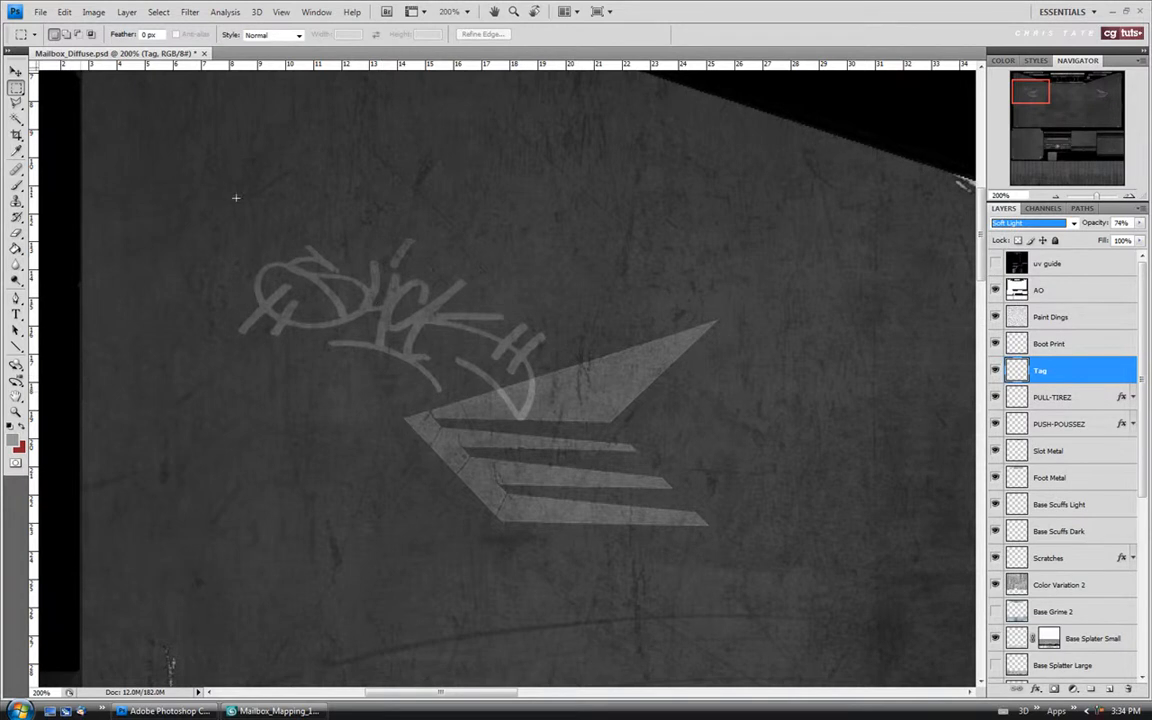
Step: Darken the graffiti on the Tag layer by lowering its brightness with a Brightness/Contrast adjustment
left_click(16, 413)
left_click(317, 35)
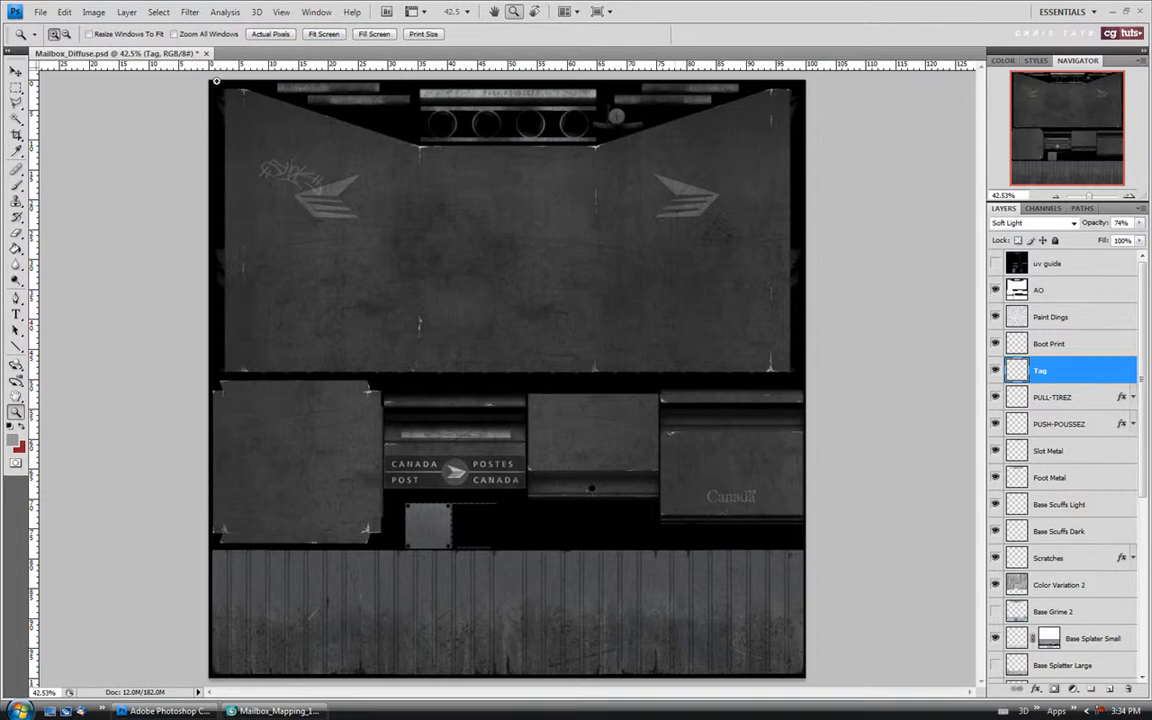
left_click(93, 11)
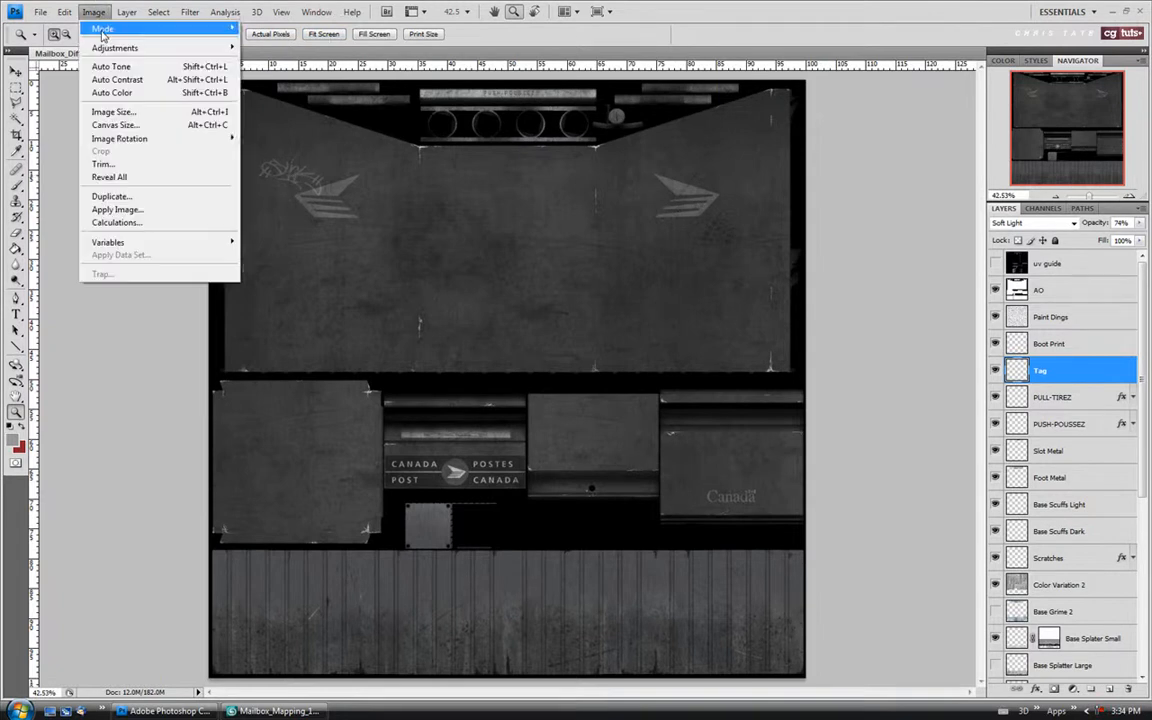
mouse_move(101, 34)
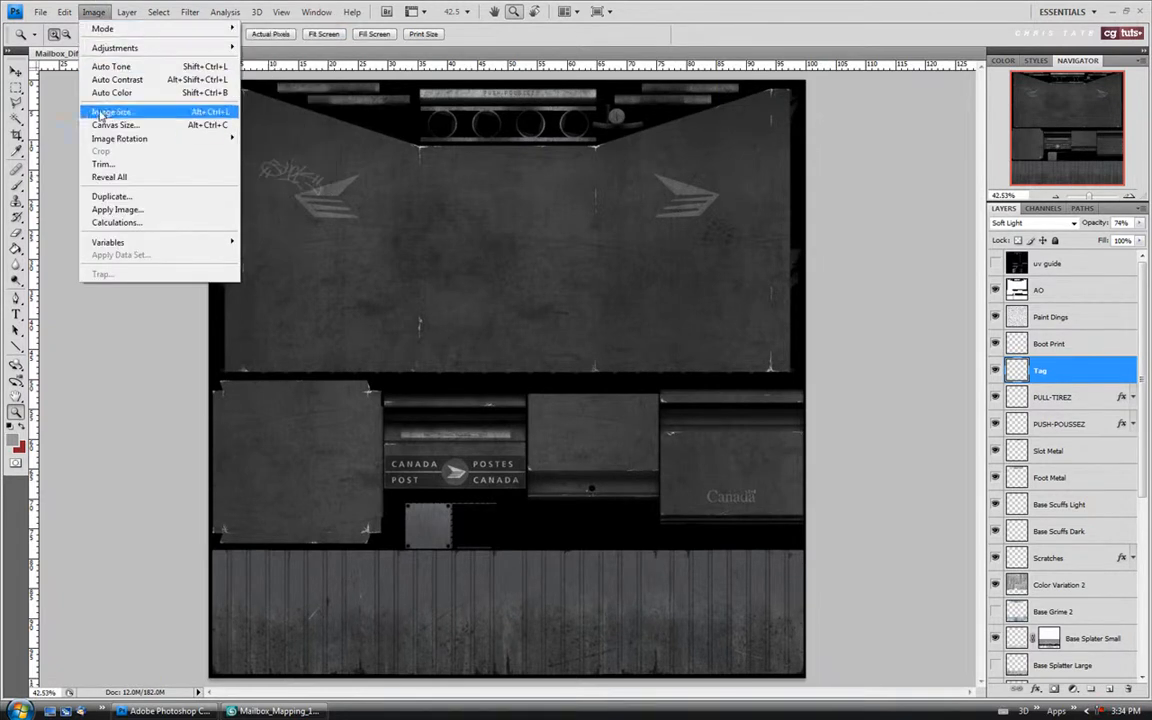
left_click(275, 48)
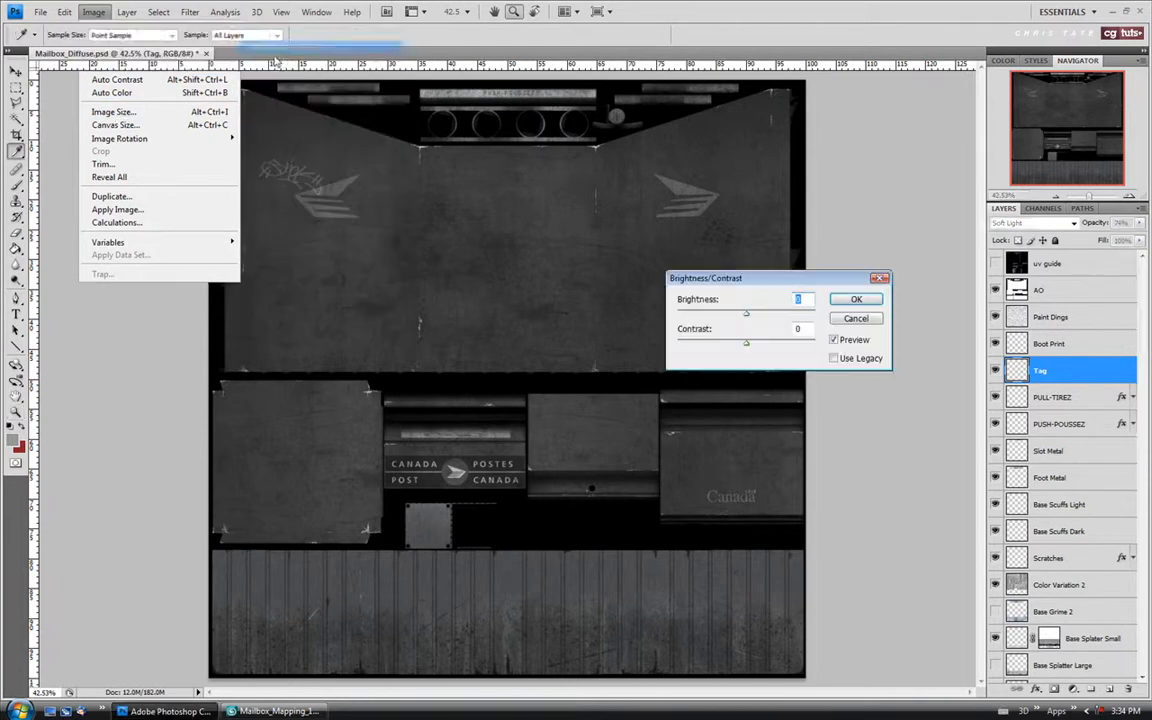
left_click_drag(744, 316, 734, 315)
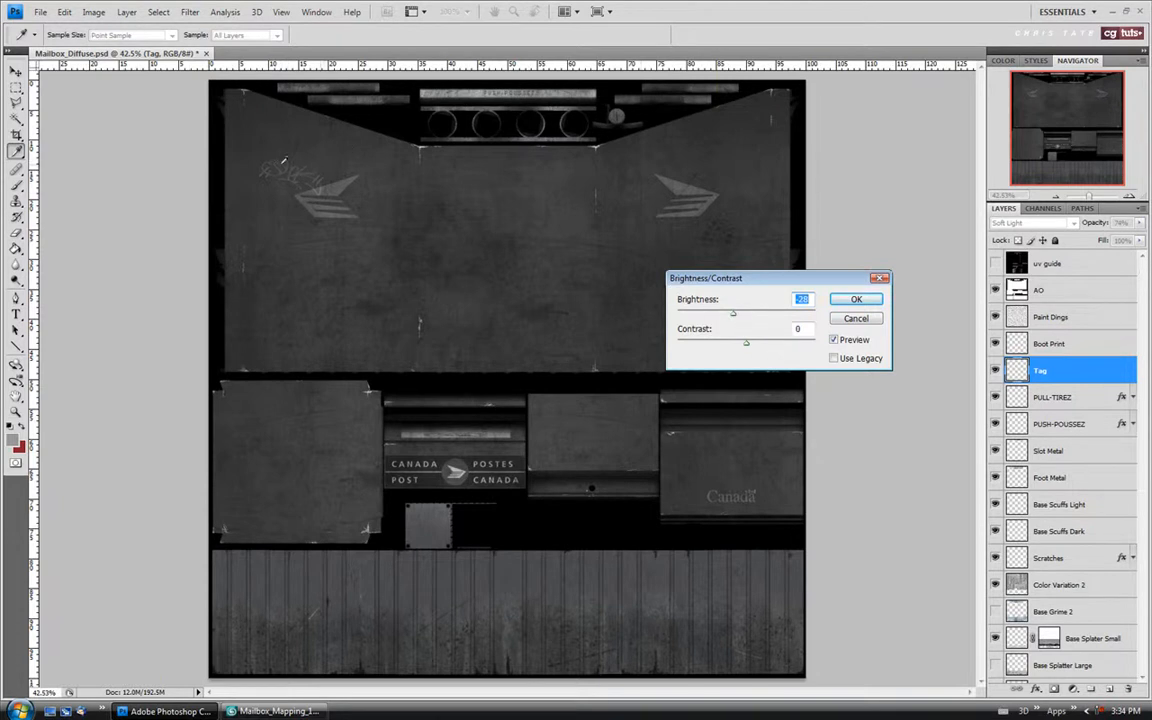
left_click_drag(735, 318, 714, 318)
left_click(849, 300)
key("z")
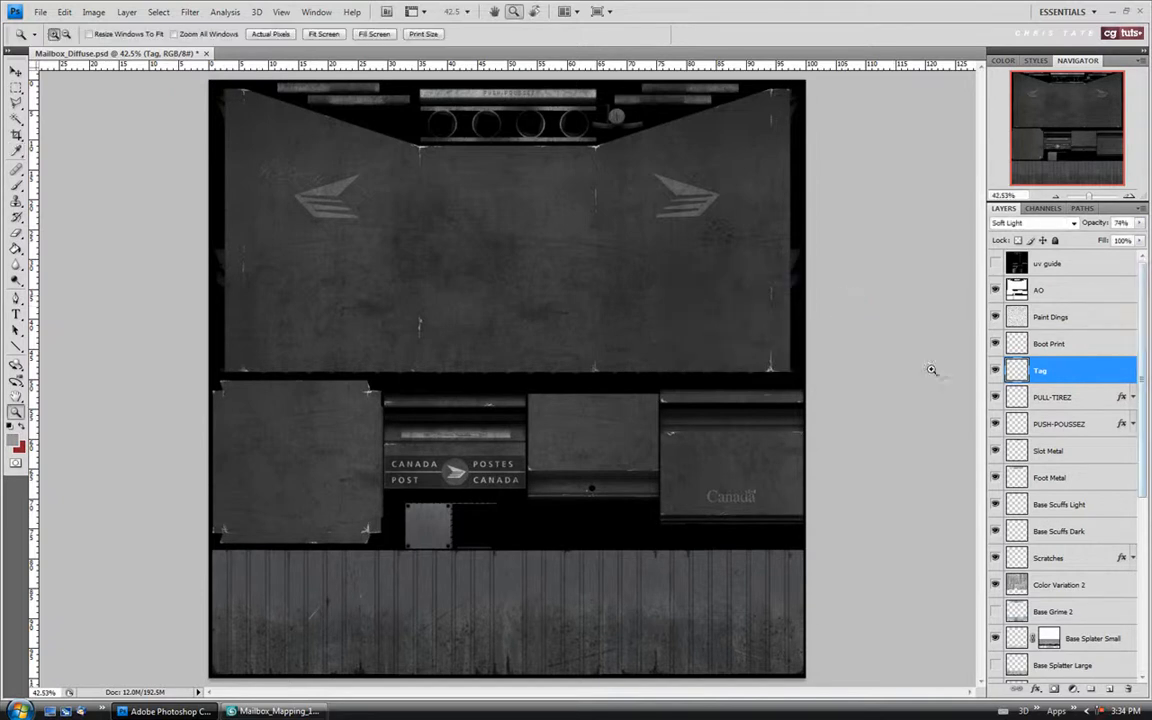
Step: Inspect the boot print near the right wing logo on the Boot Print layer
left_click(1066, 349)
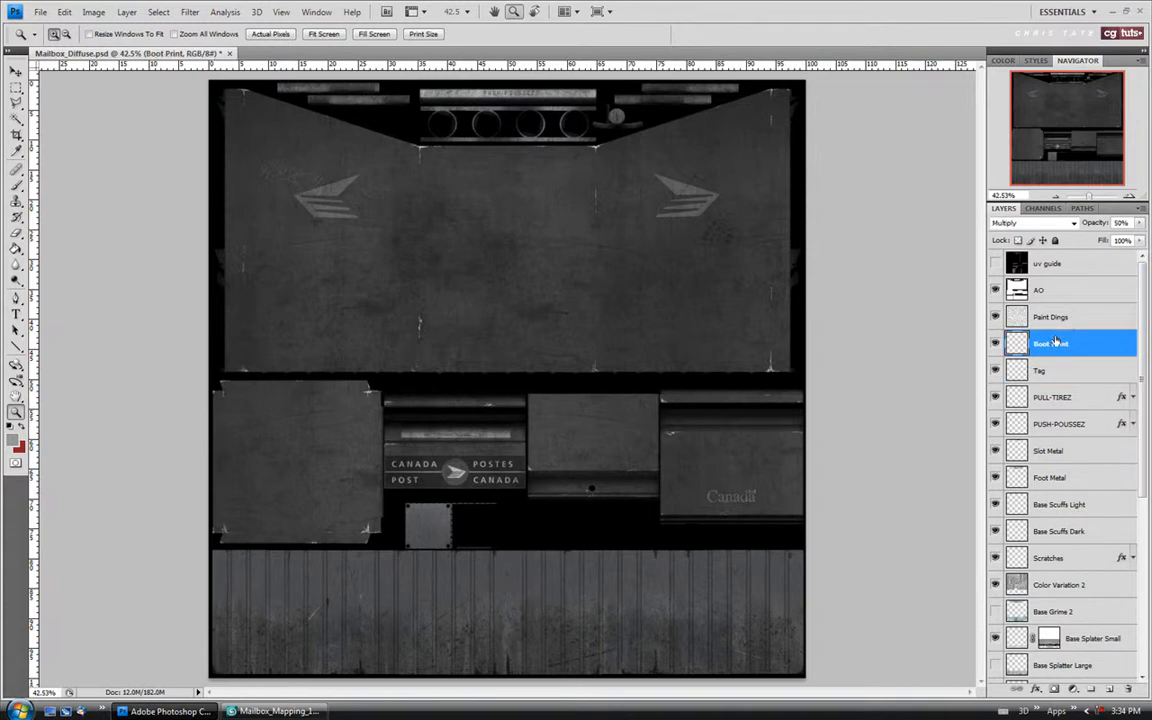
left_click(722, 235)
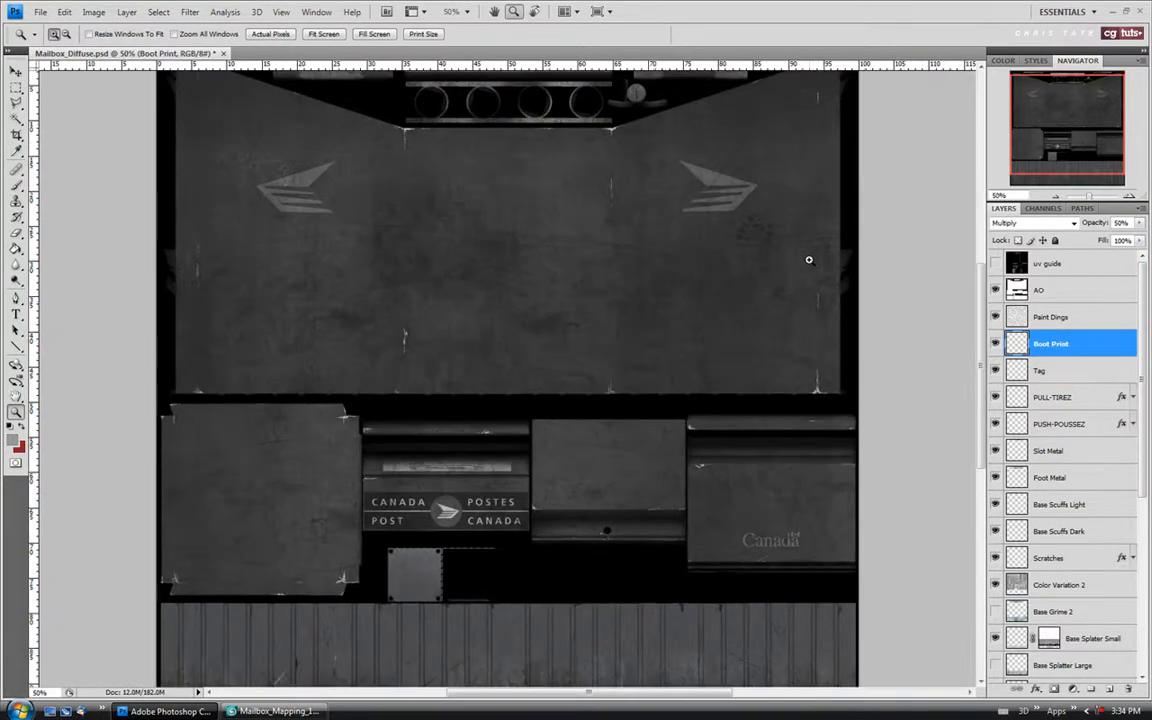
left_click(762, 237)
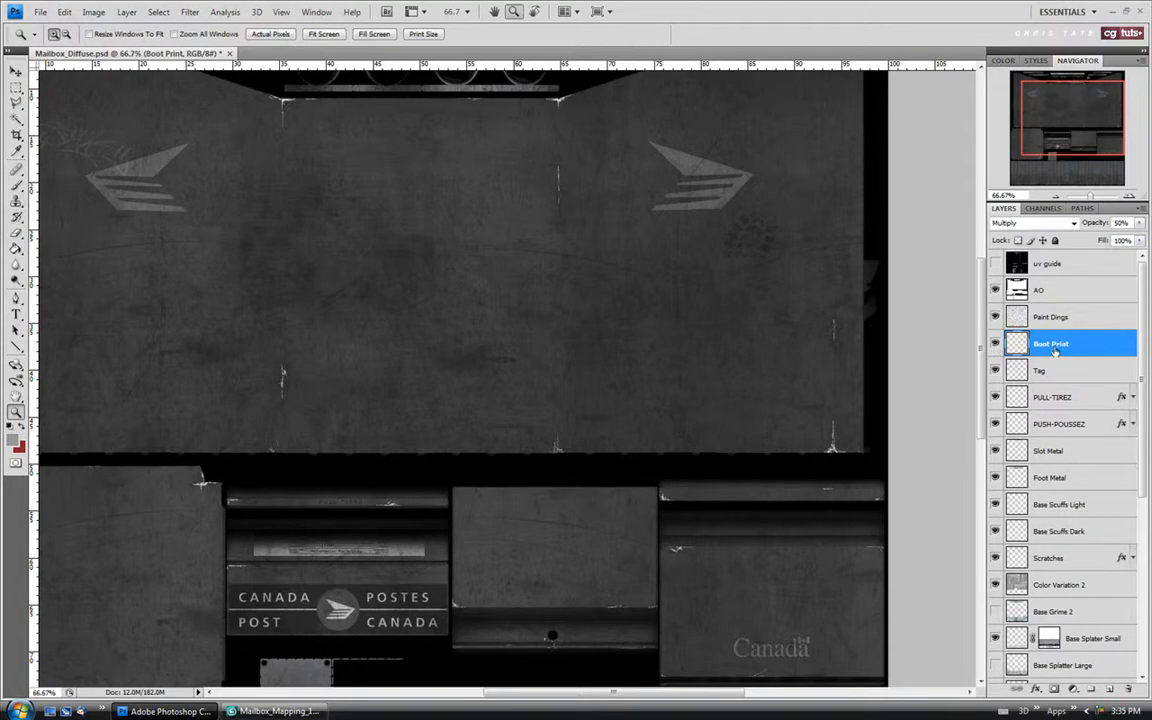
left_click(323, 34)
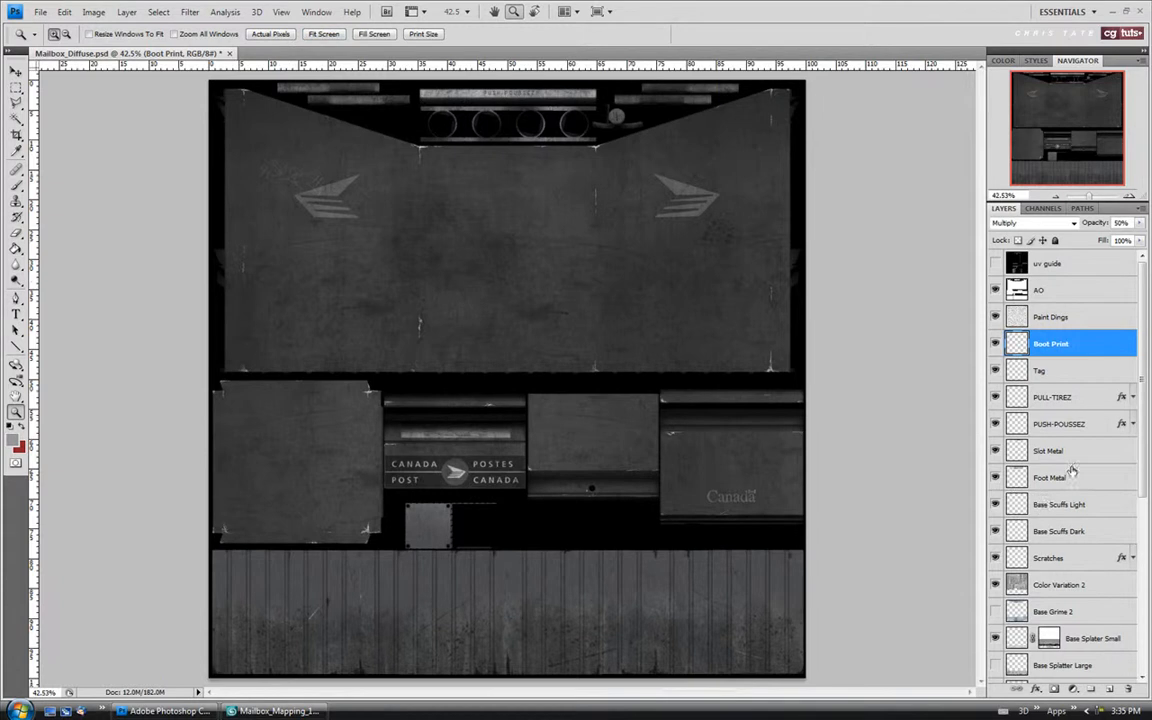
Step: Check the Foot Metal layer's effect by toggling its visibility, and desaturate the layer
left_click(1005, 478)
left_click(993, 480)
left_click(993, 480)
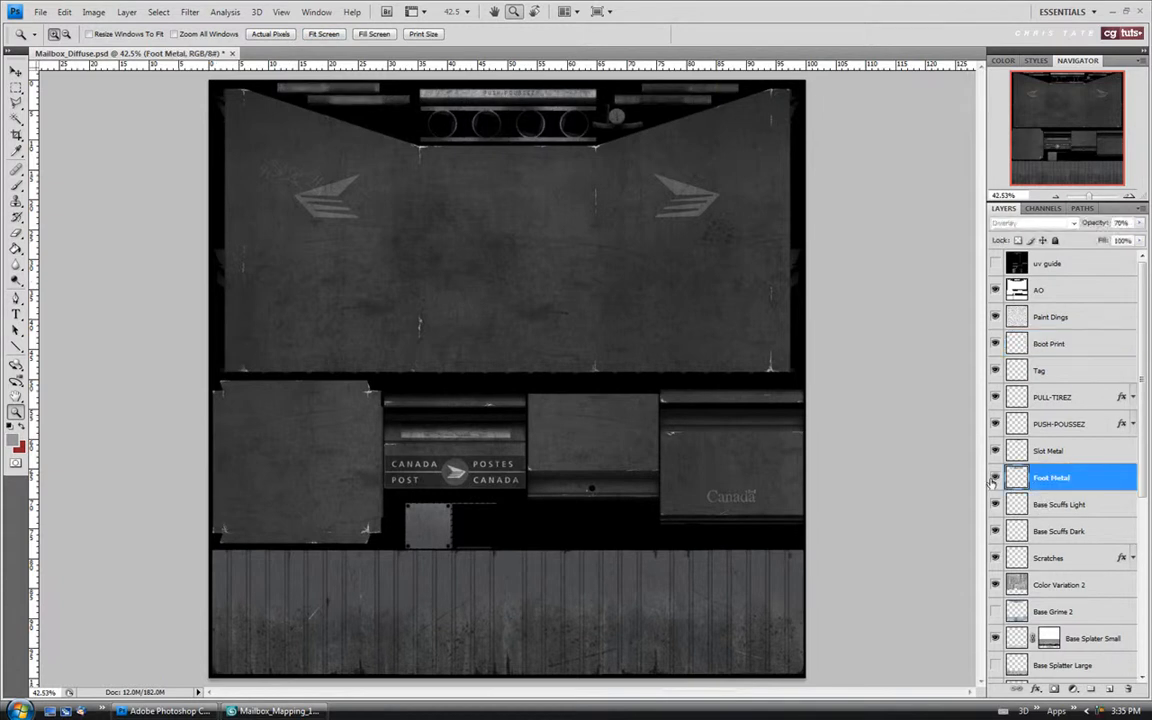
left_click(93, 12)
mouse_move(228, 50)
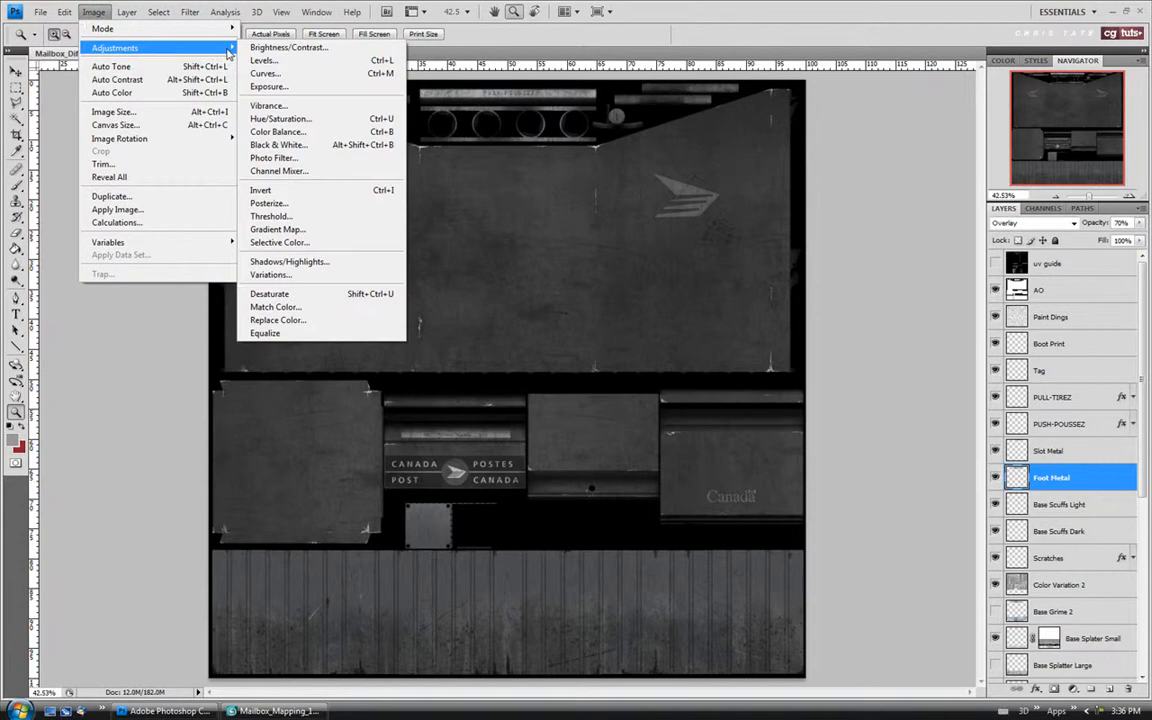
left_click(262, 294)
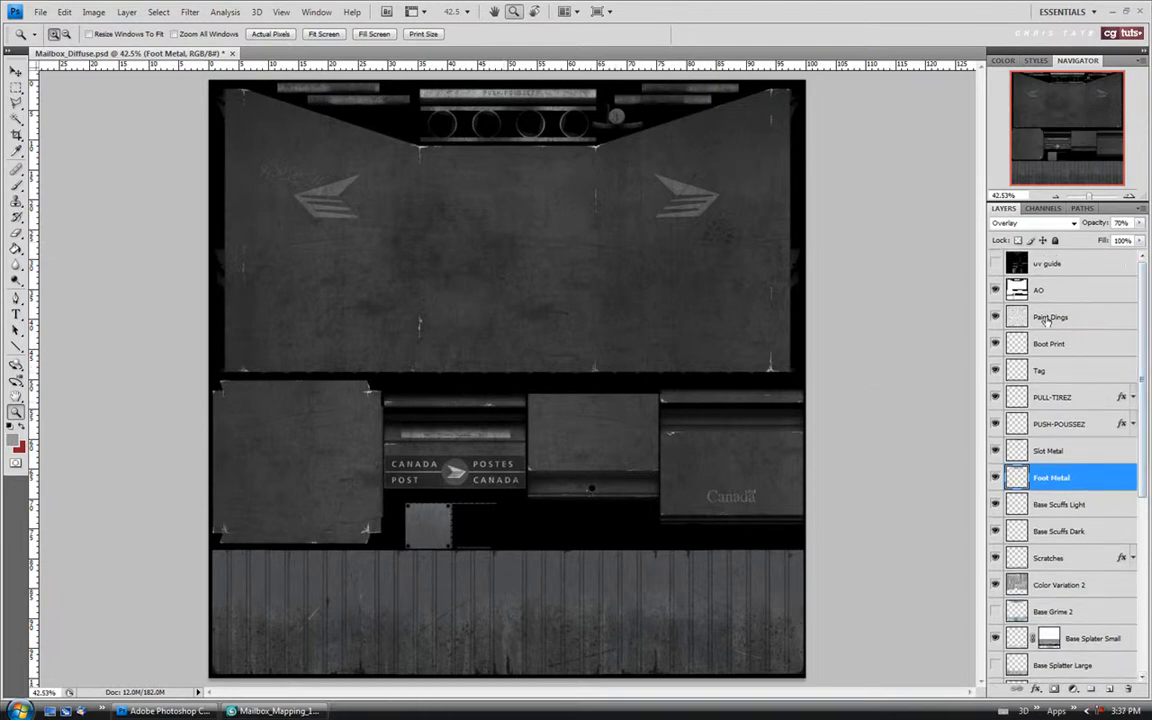
Step: Compare the texture with and without the Paint Dings layer, and leave that layer hidden
left_click(1040, 317)
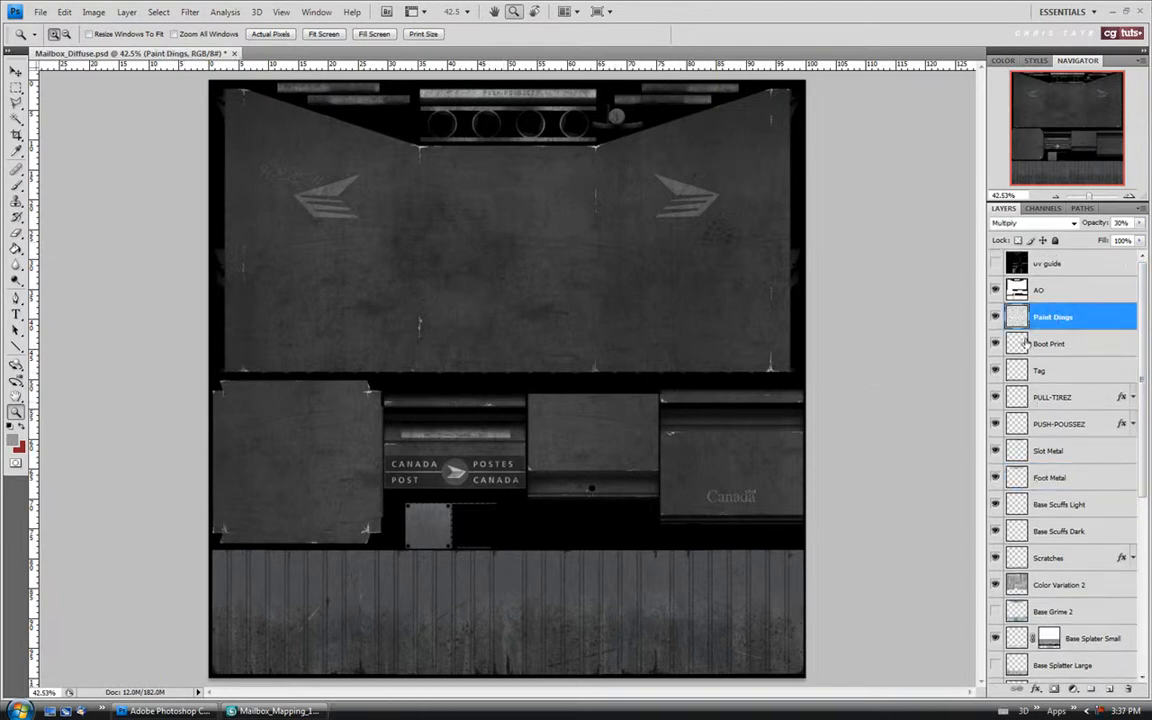
left_click(994, 317)
left_click(994, 317)
left_click(994, 317)
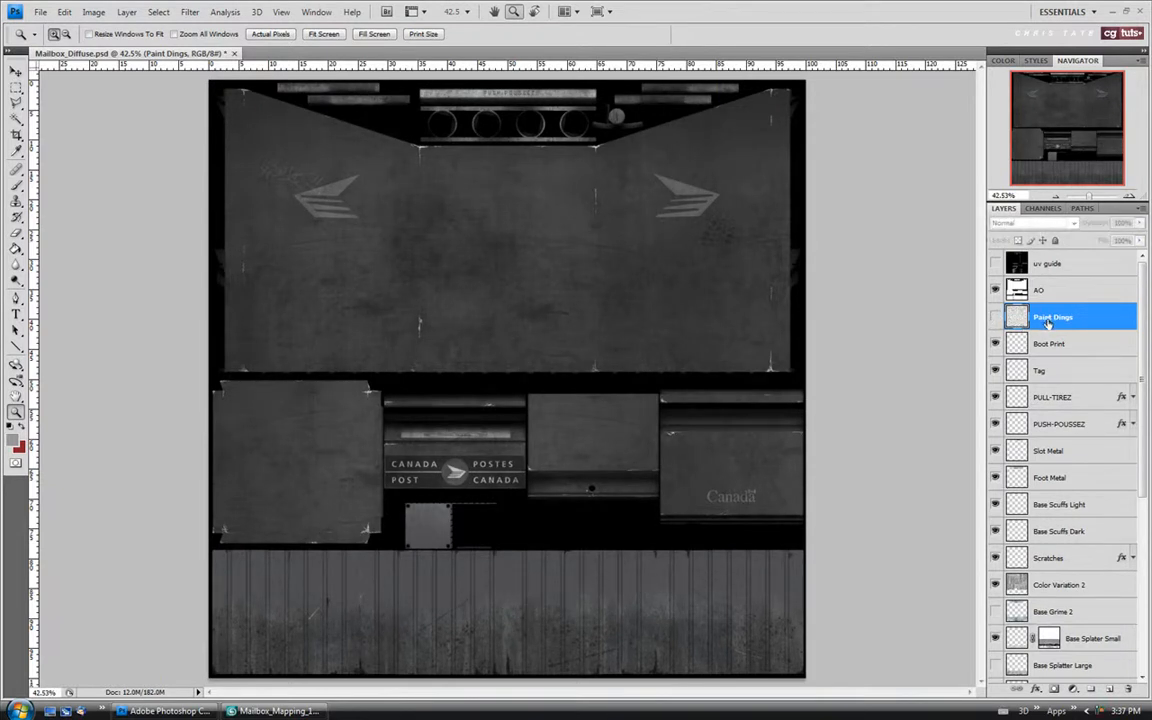
Step: Review the Color Variation 2, Base Grime 2, Body Metal and Paint Base layers in the stack
left_click_drag(1146, 378, 1146, 510)
left_click(1003, 338)
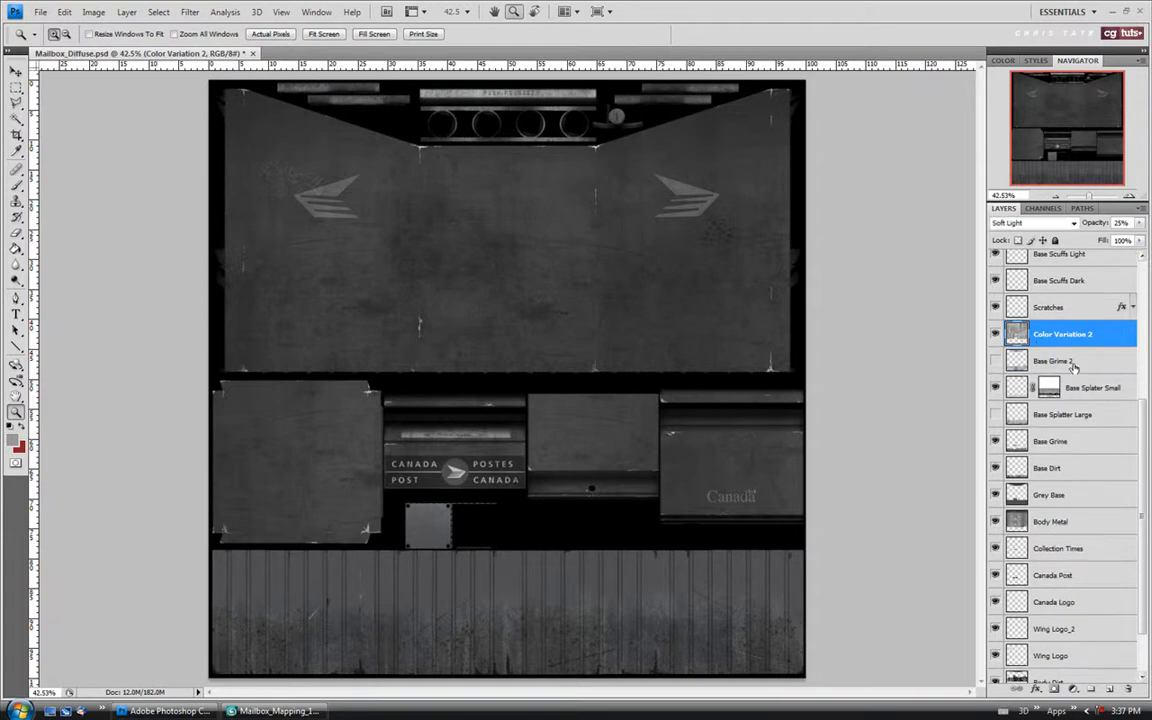
left_click(1035, 360)
scroll(1030, 388, "down", 3)
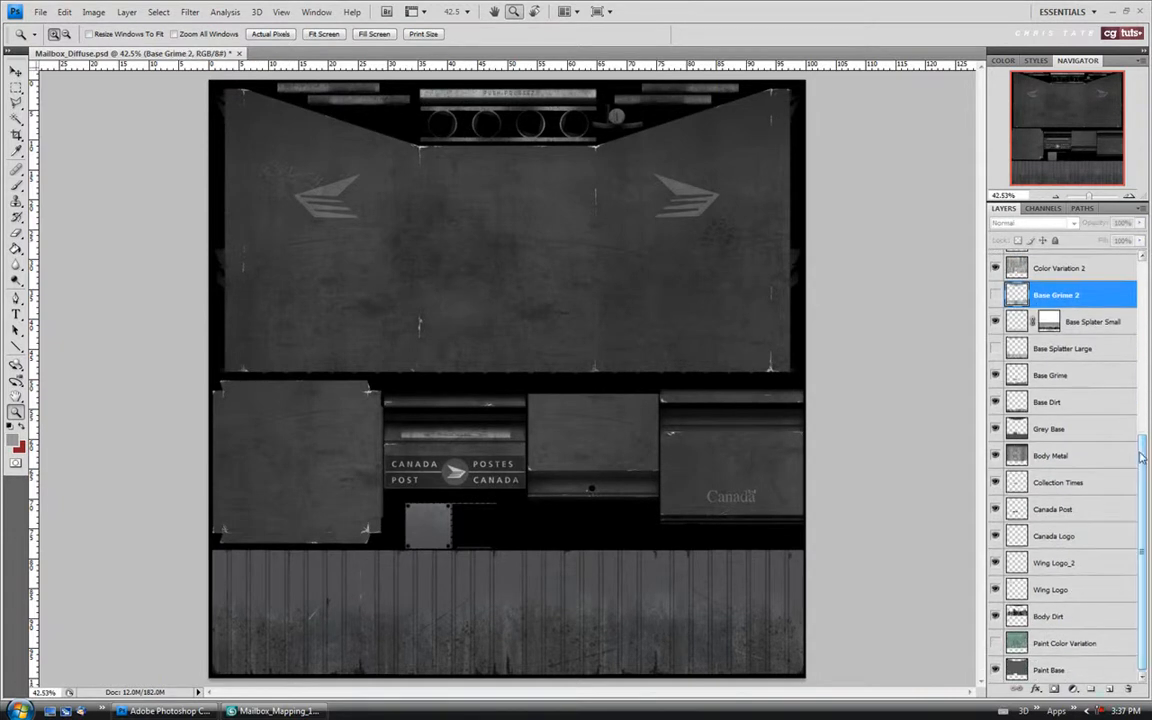
left_click(1062, 455)
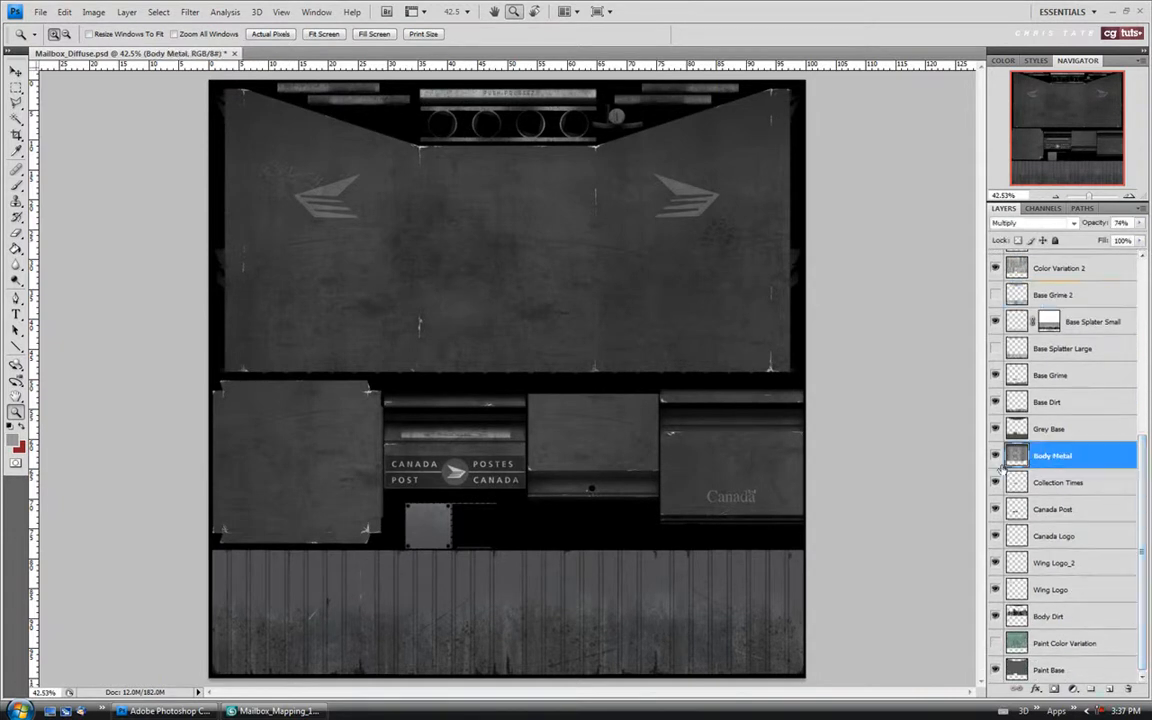
left_click(1060, 670)
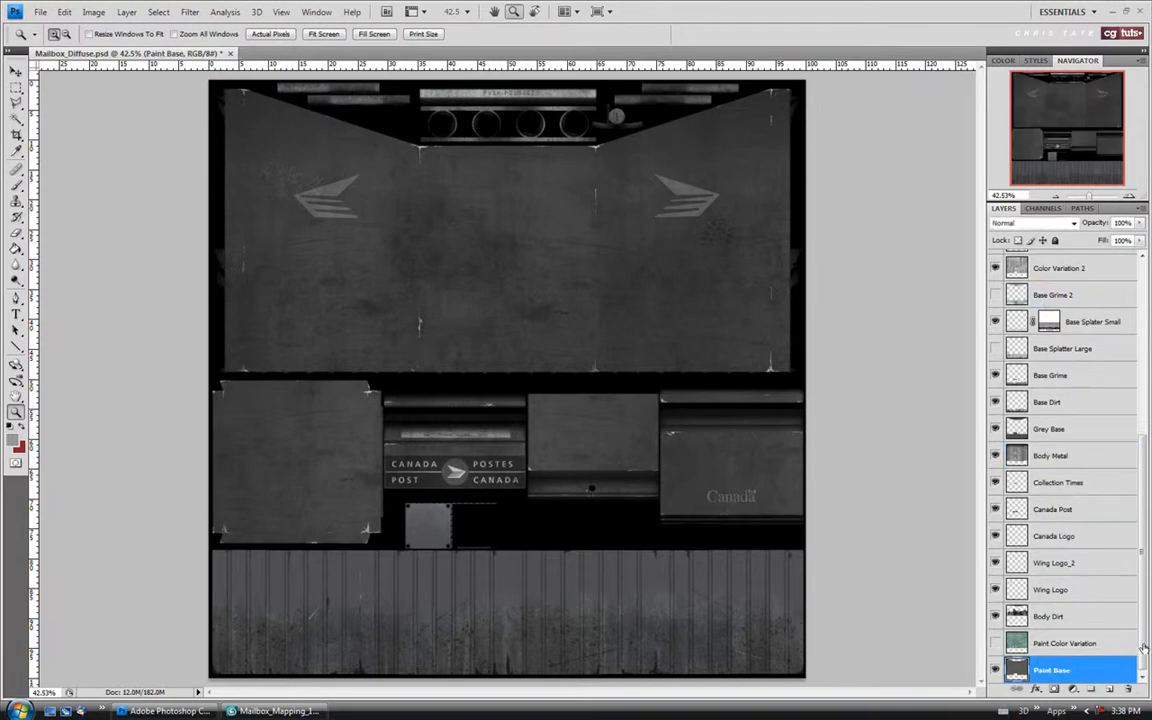
Step: Turn the Base Grime 2 layer back on and desaturate it
scroll(1068, 406, "up", 5)
left_click(1068, 405)
left_click(995, 405)
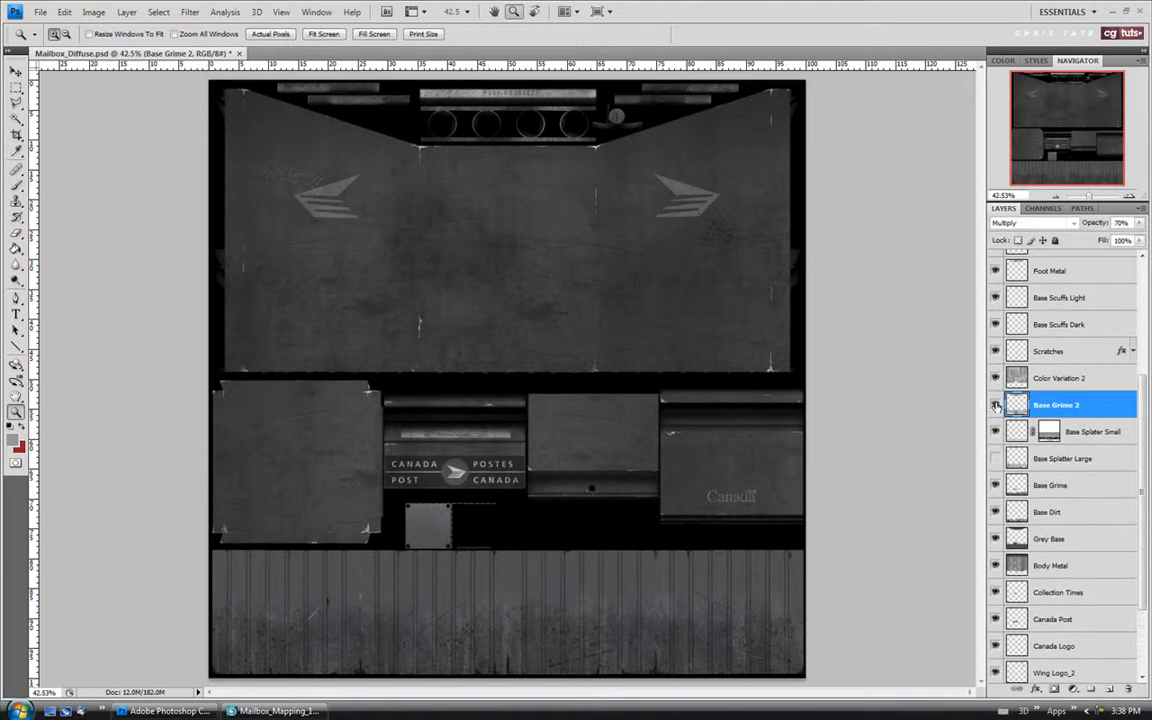
left_click(995, 405)
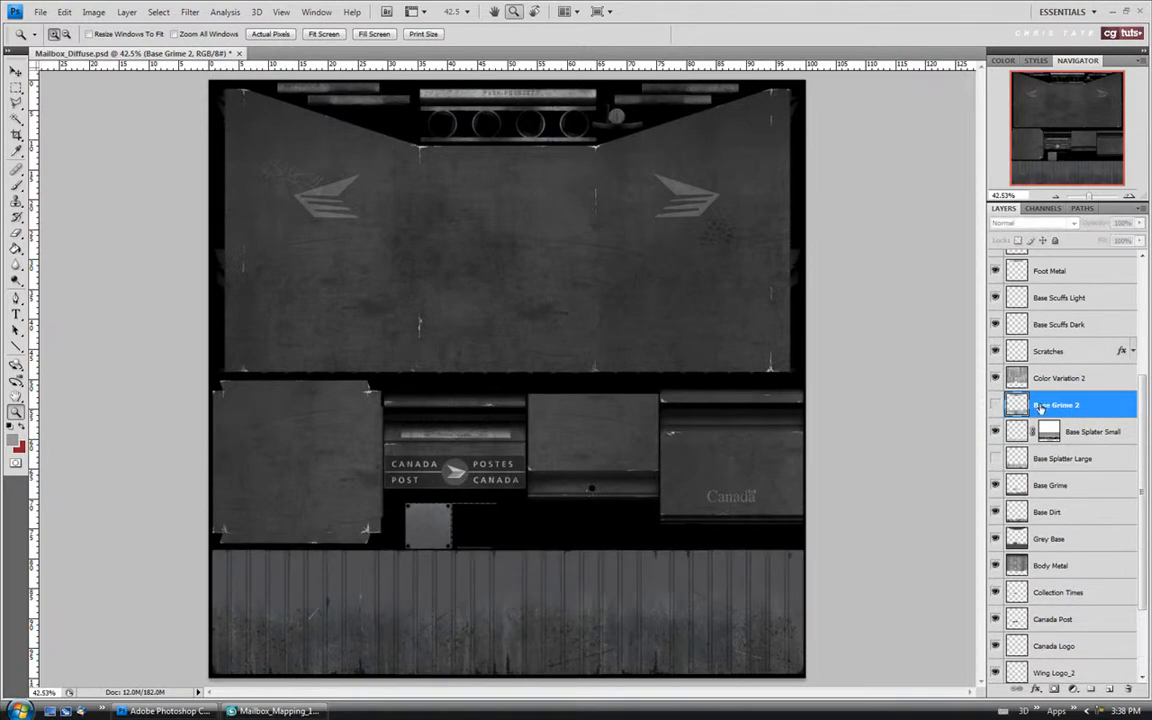
left_click(995, 405)
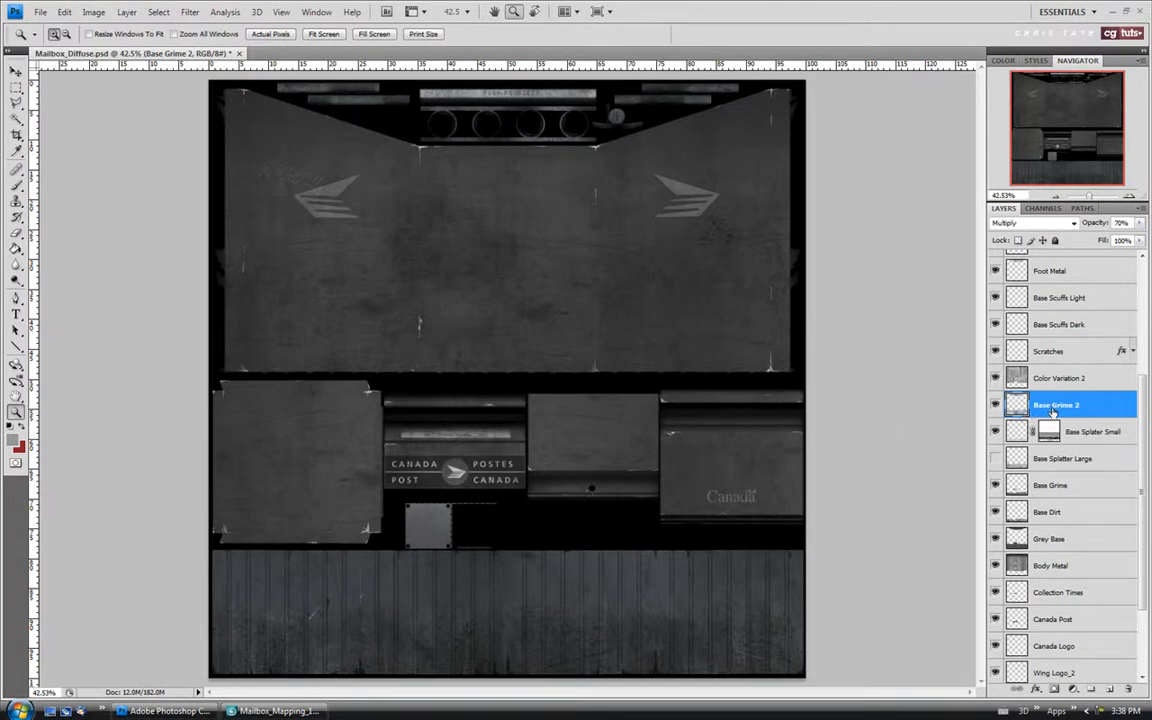
left_click(93, 11)
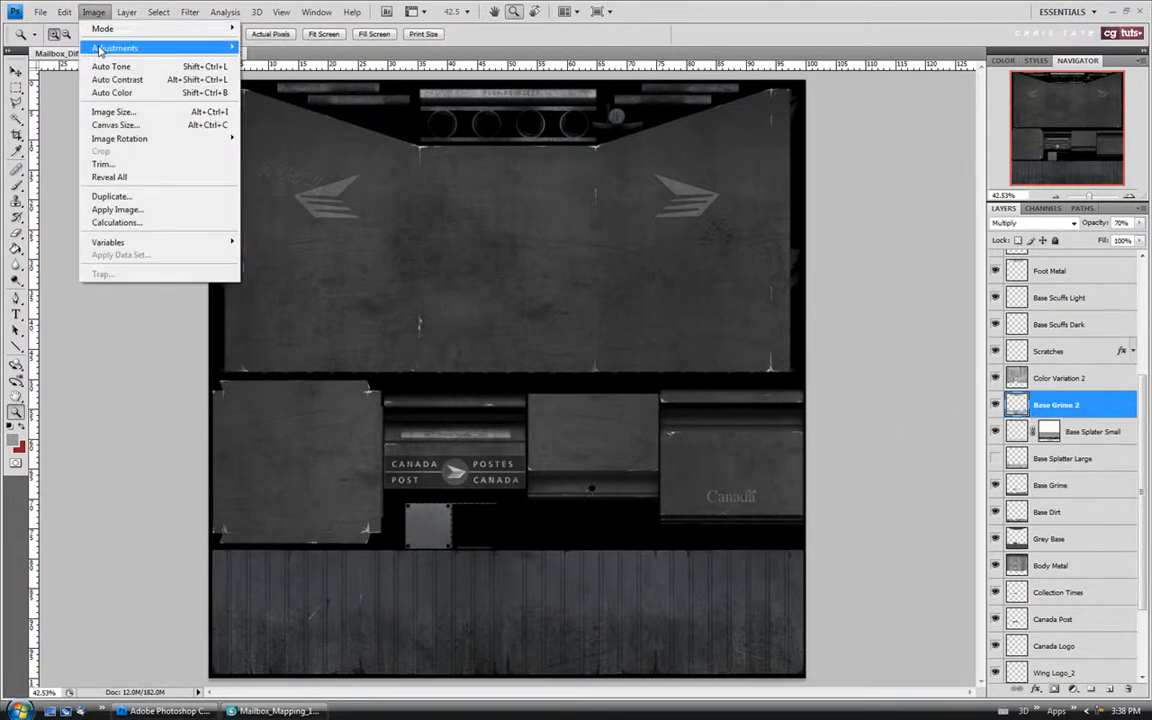
mouse_move(222, 52)
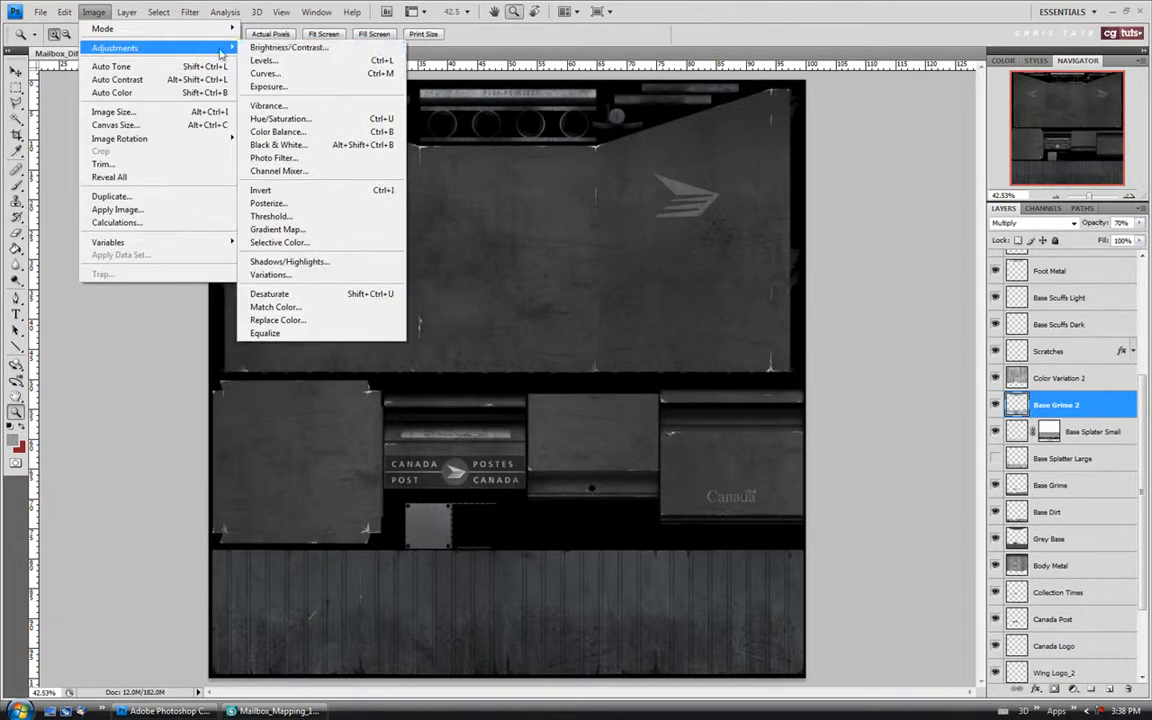
left_click(288, 292)
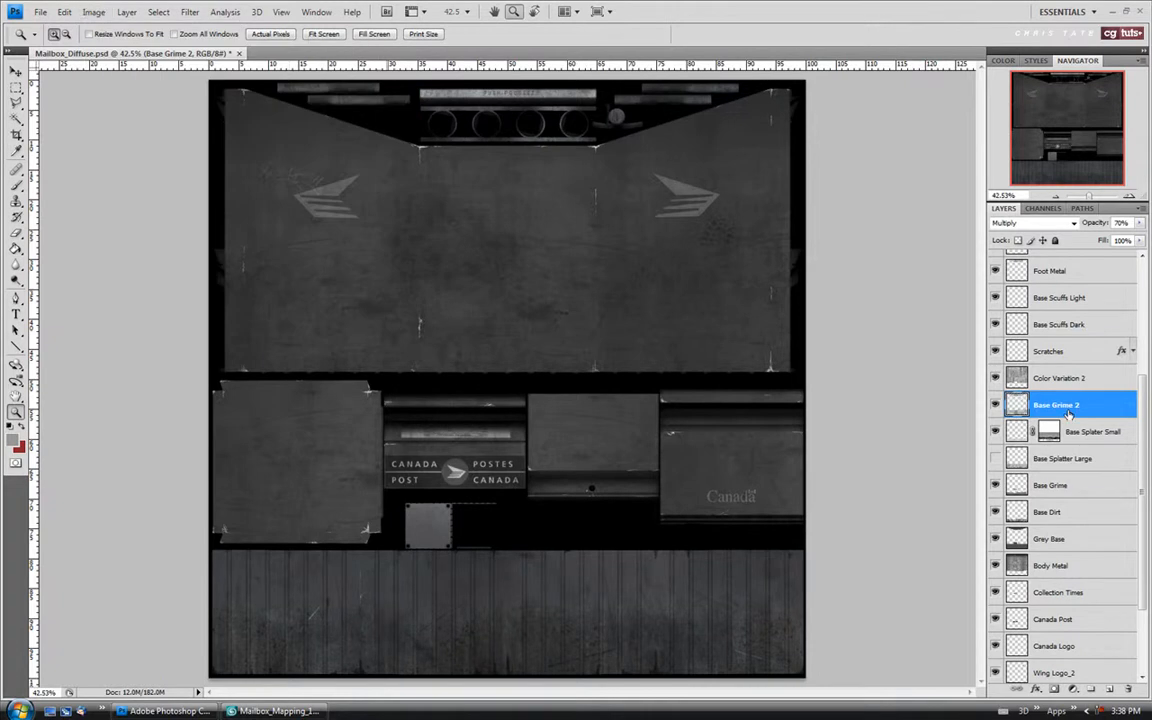
Step: Lighten the Base Grime 2 layer with Brightness/Contrast, raising the brightness to about 59
left_click(93, 11)
mouse_move(160, 48)
left_click(285, 49)
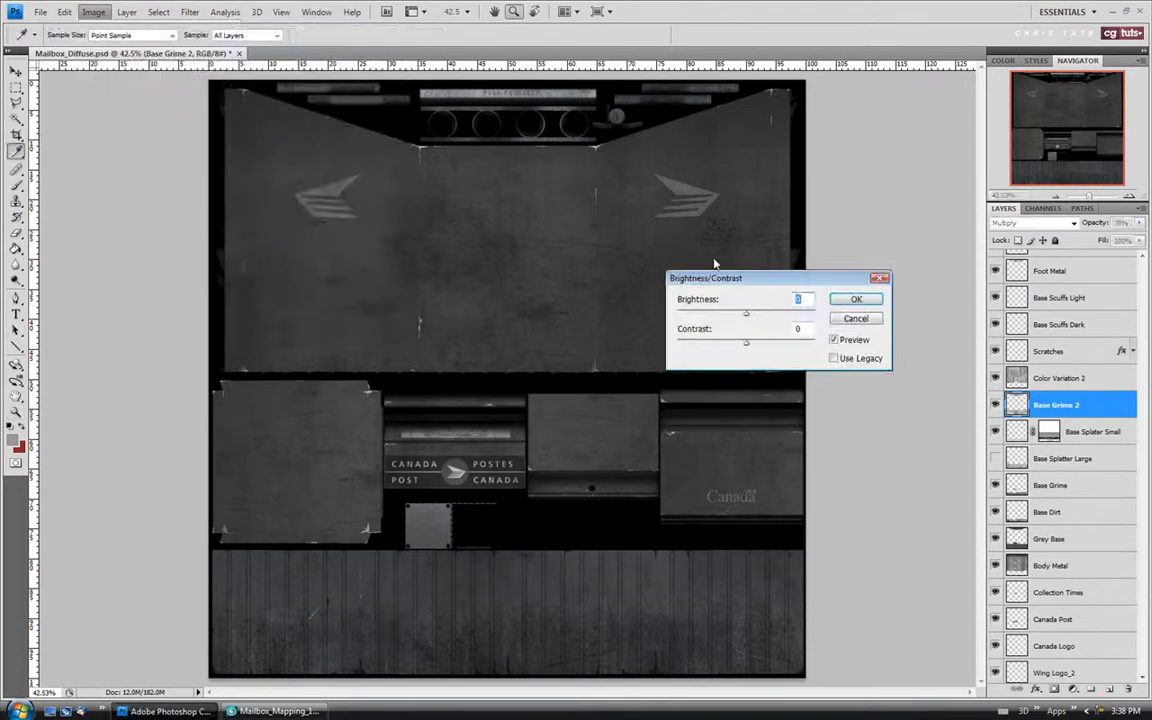
left_click_drag(757, 318, 777, 320)
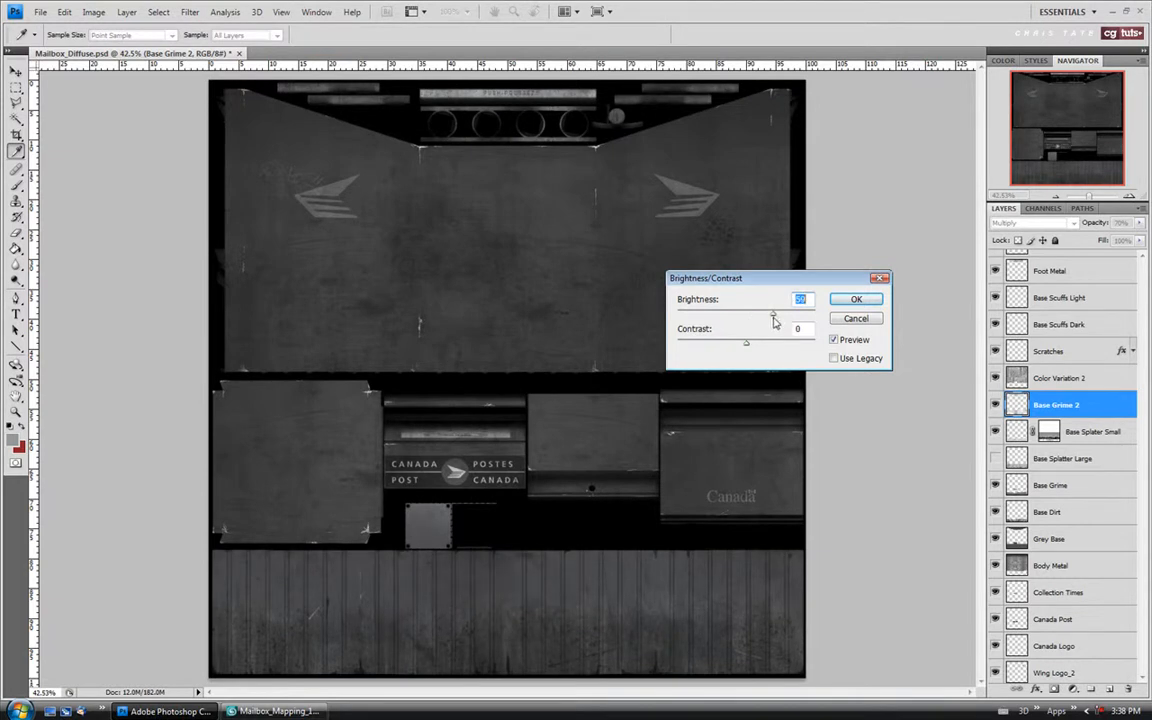
left_click(856, 299)
key("z")
Step: Save the layered document to the Desktop as Mailbox_Spec in Photoshop format, with Maximize compatibility enabled
scroll(1128, 456, "down", 3)
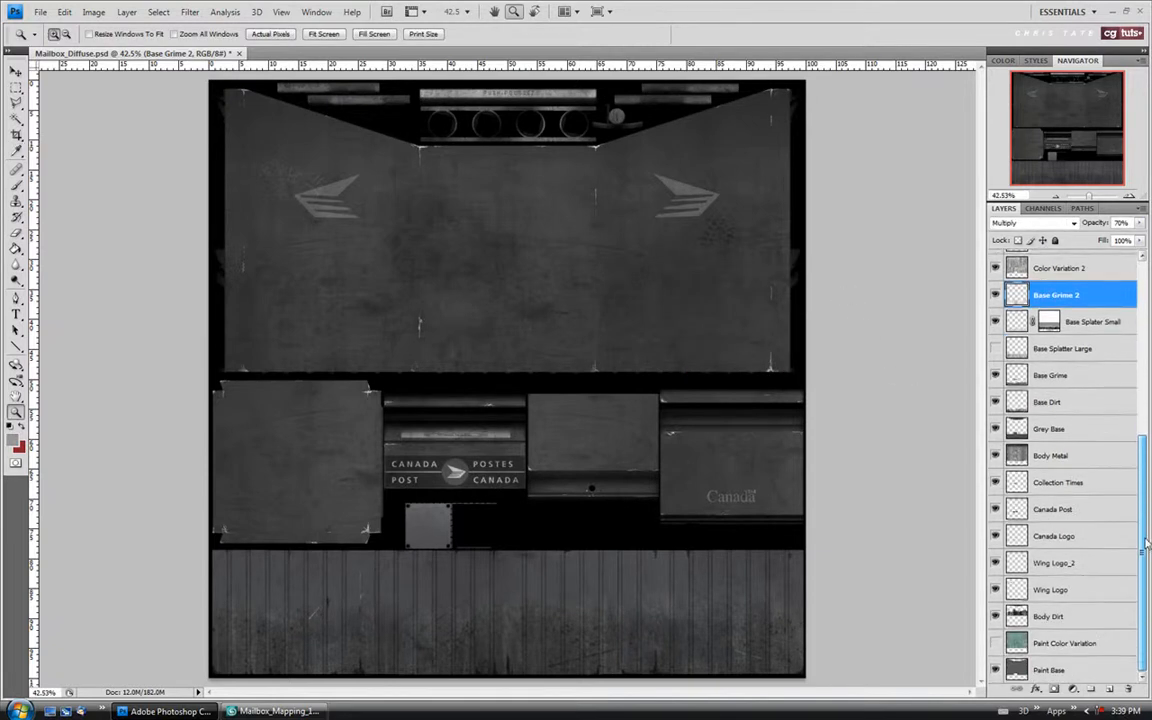
left_click_drag(1145, 543, 1141, 288)
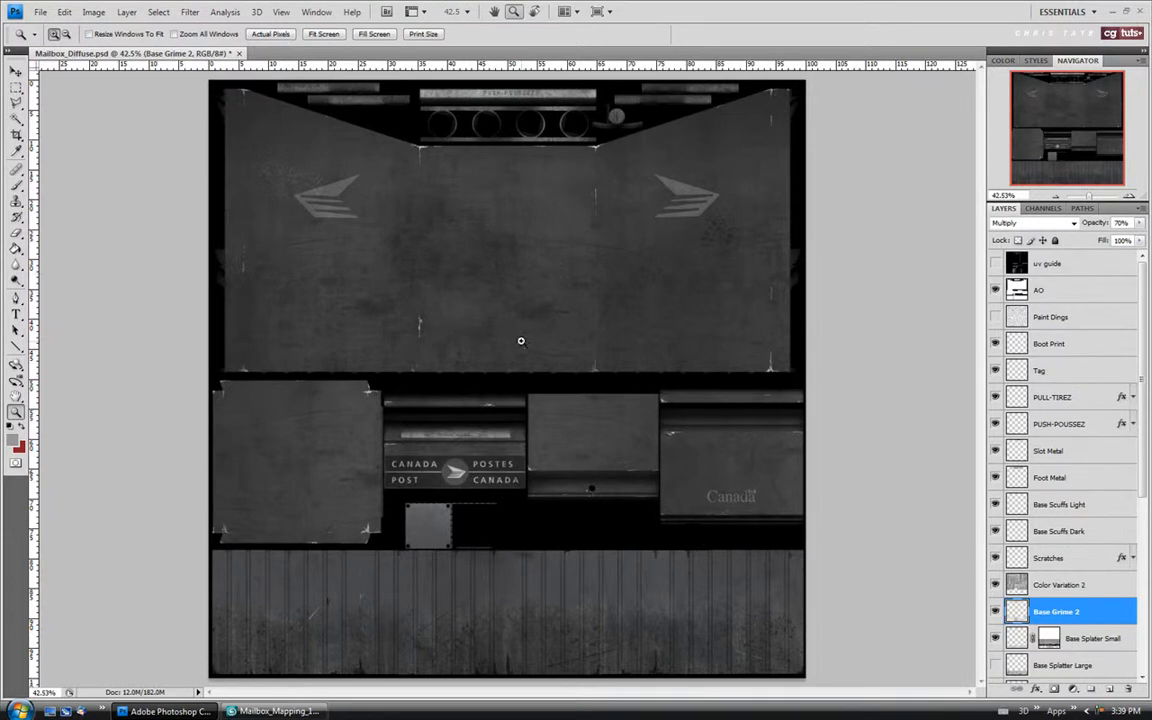
left_click(40, 12)
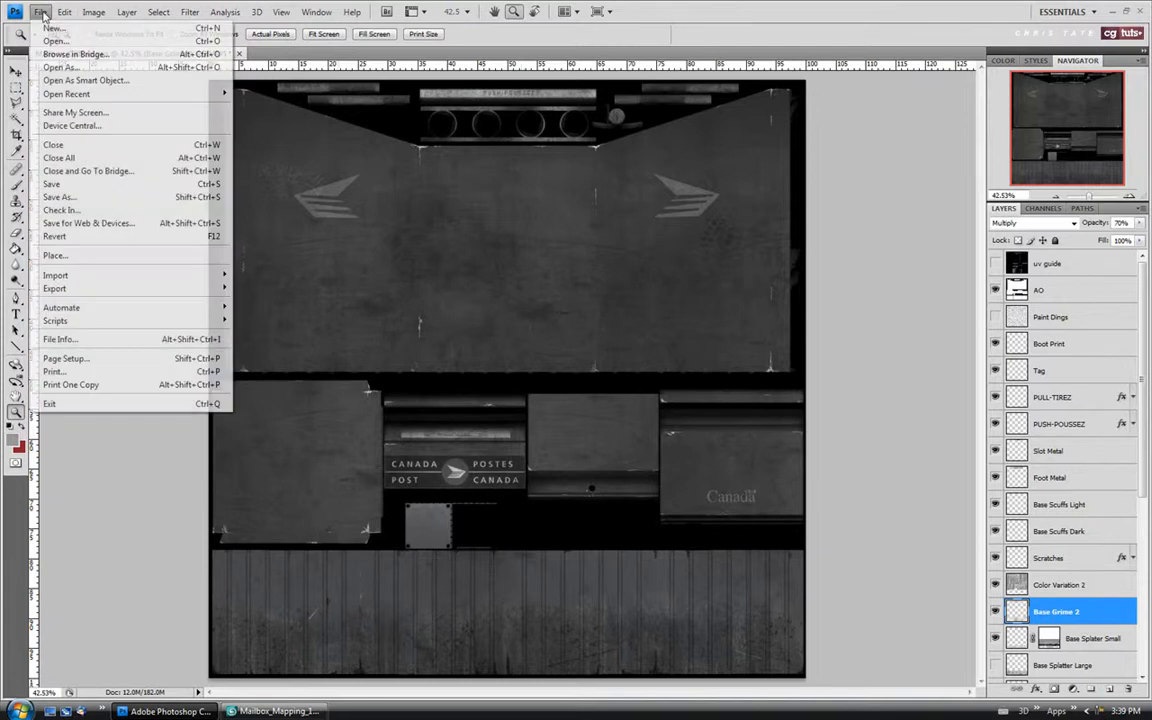
left_click(58, 198)
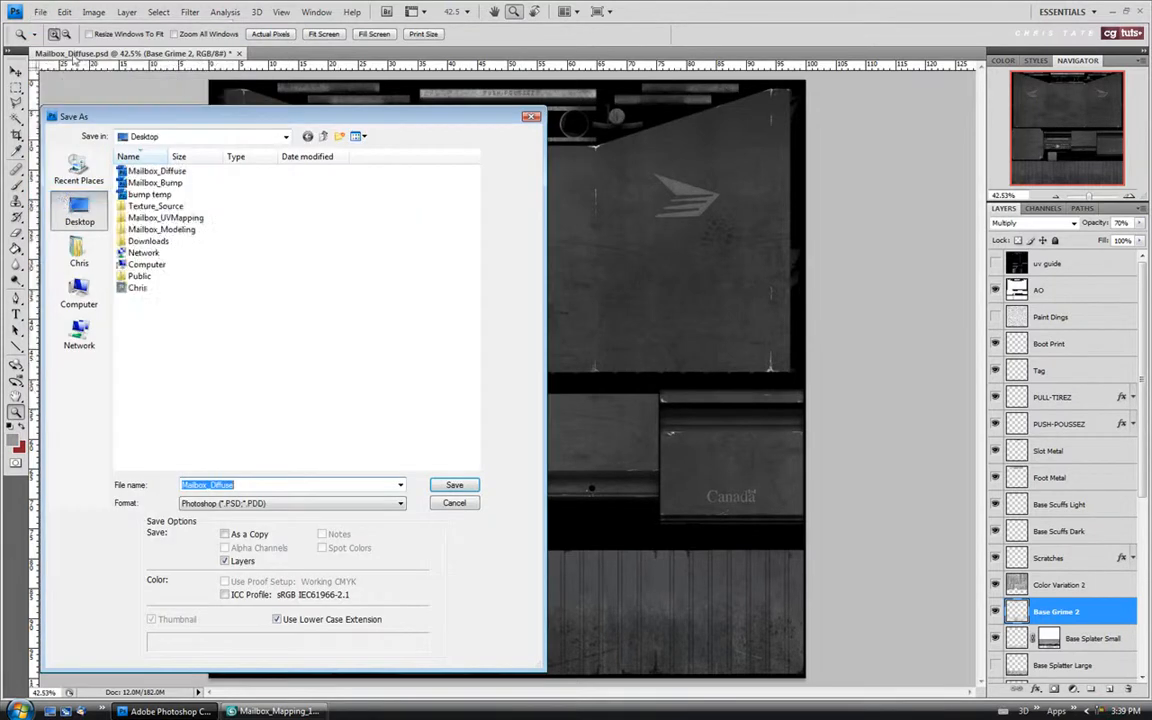
left_click_drag(210, 484, 321, 487)
type("Spec")
left_click(454, 485)
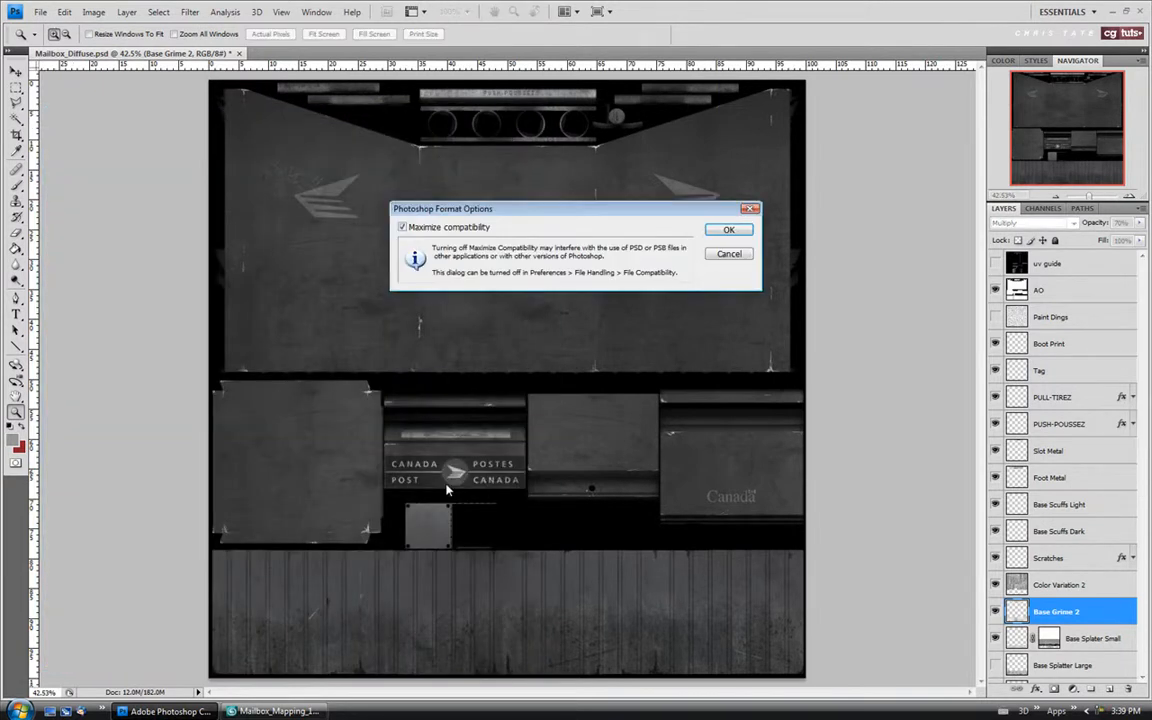
left_click(733, 229)
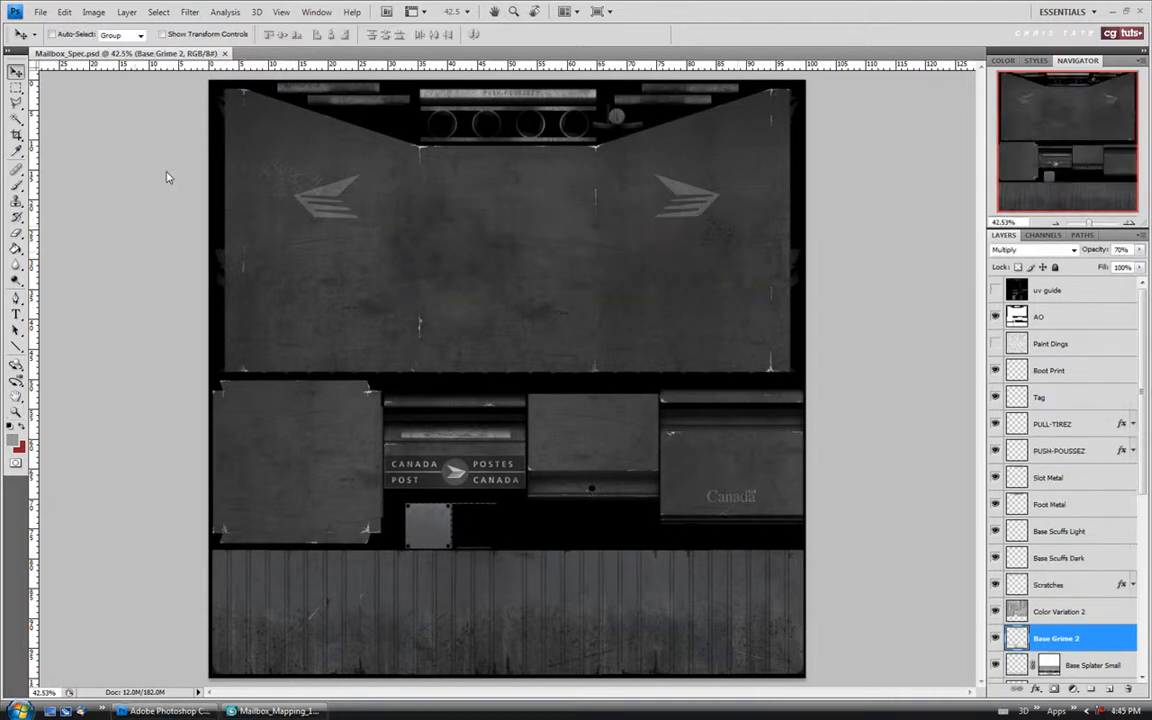
Step: Save a JPEG copy of Mailbox_Spec to the Desktop at Maximum quality 12, Baseline Optimized, and close the document
left_click(40, 11)
left_click(70, 183)
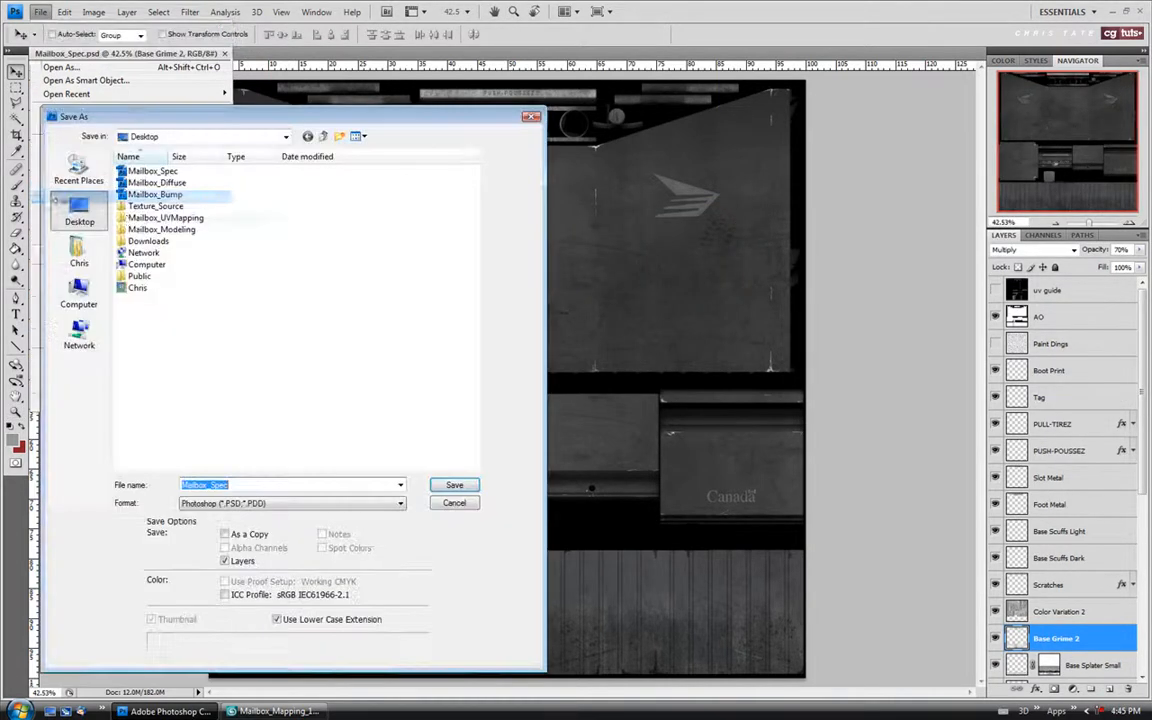
left_click(230, 503)
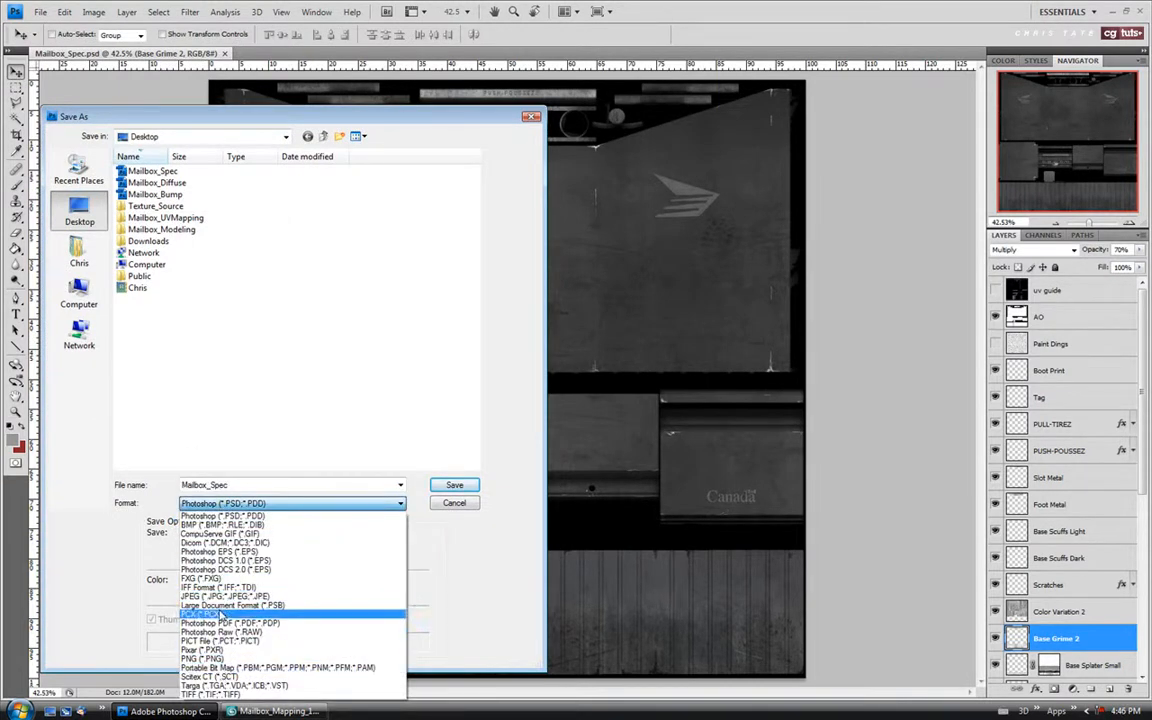
left_click(222, 596)
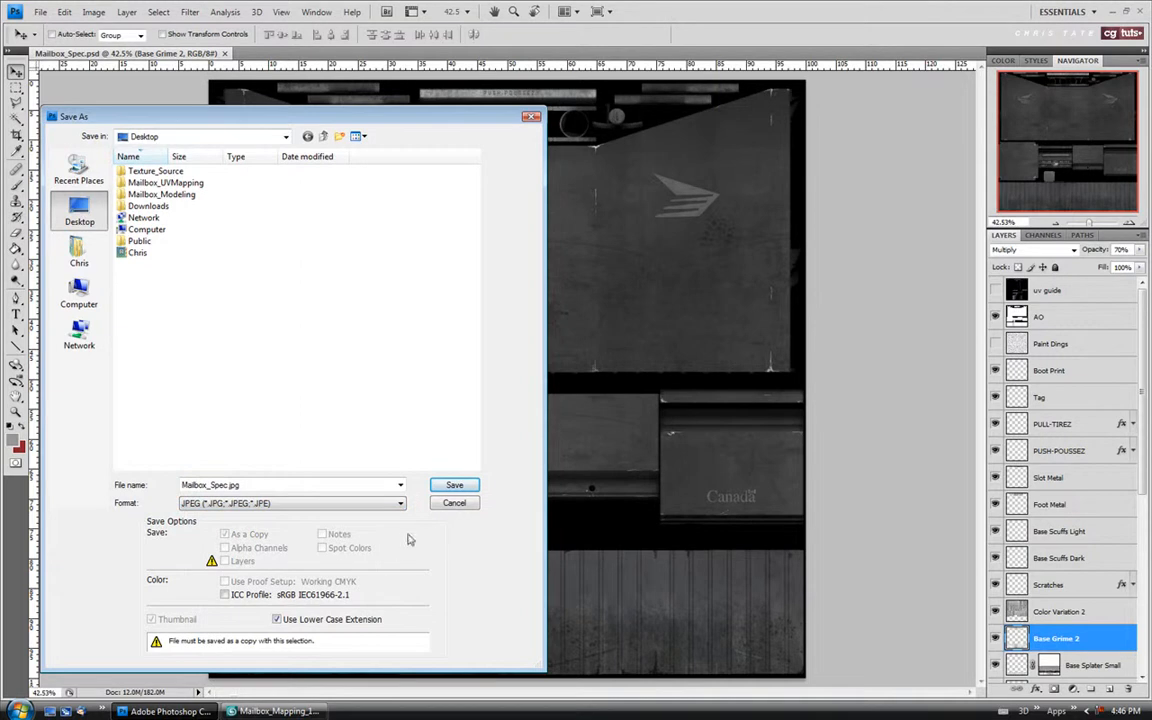
left_click(455, 486)
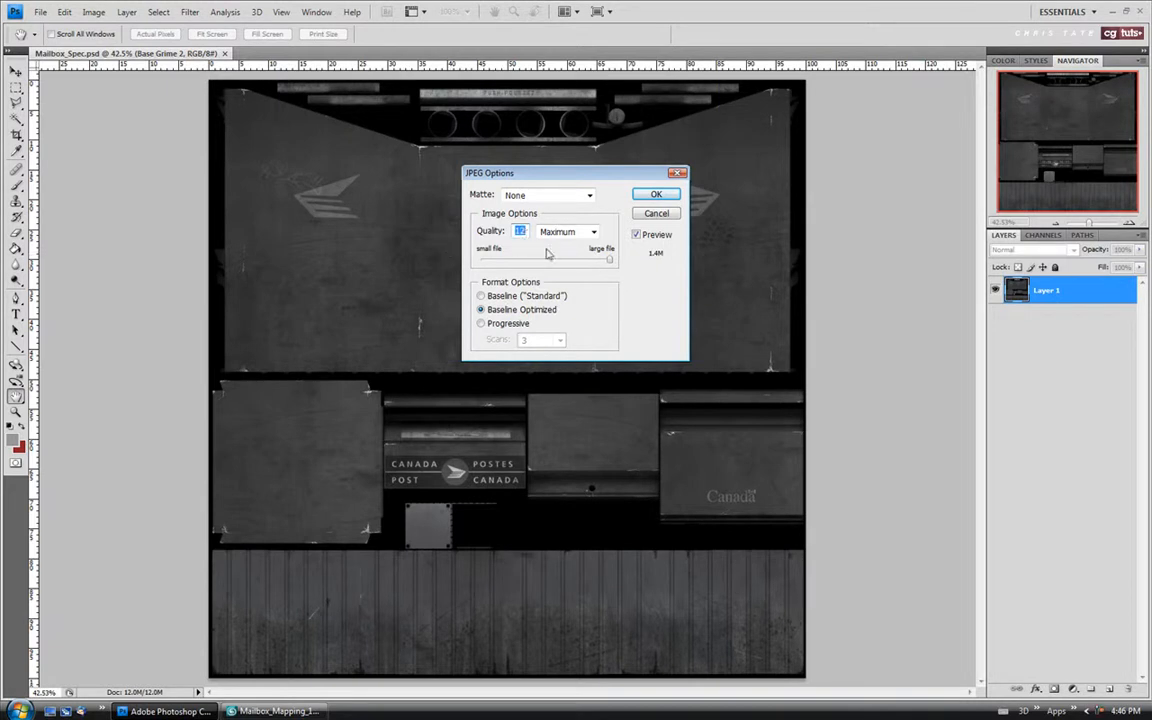
key("Return")
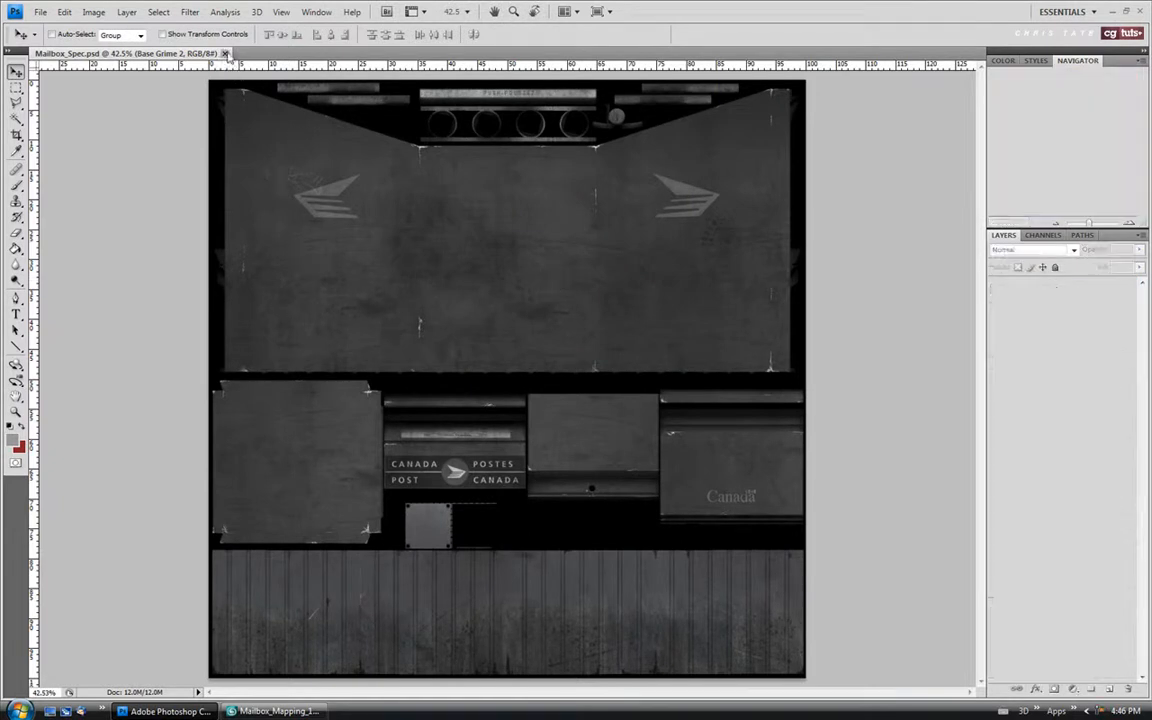
key("ctrl+w")
Step: Open the layered Mailbox_Diffuse Photoshop document from the Desktop
left_click(40, 11)
left_click(47, 42)
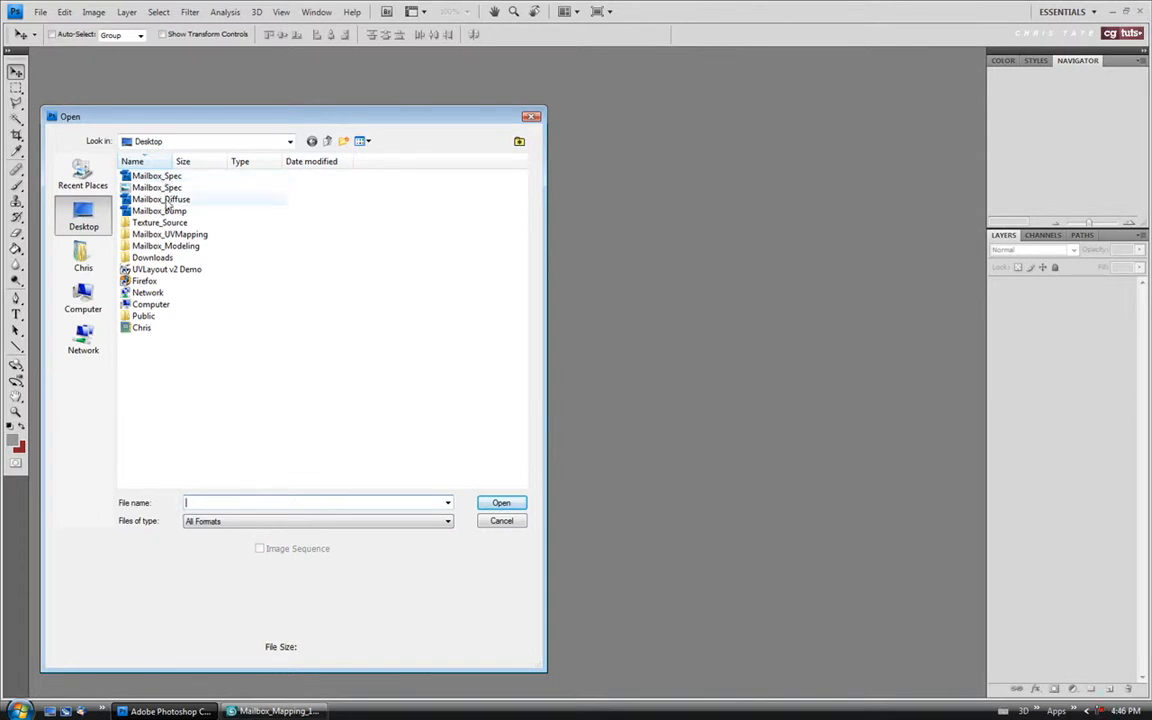
left_click(160, 199)
left_click(500, 503)
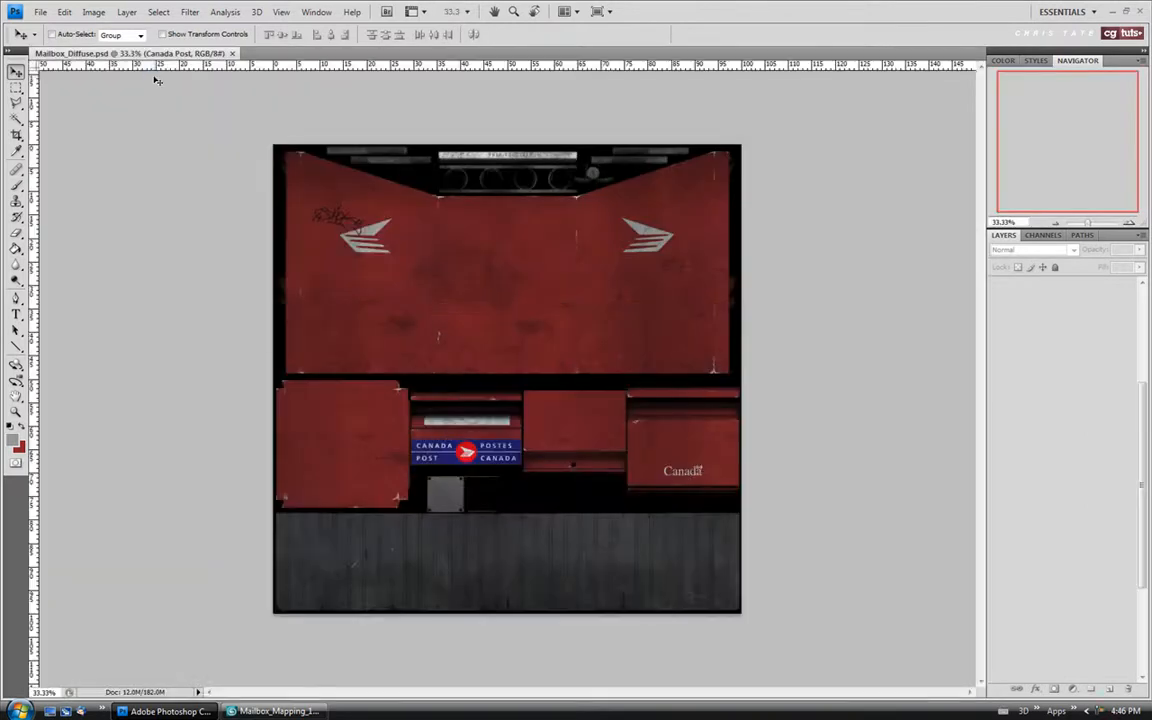
Step: Save a JPEG copy of Mailbox_Diffuse to the Desktop at quality 12 and close the document
left_click(40, 11)
left_click(58, 198)
left_click(290, 503)
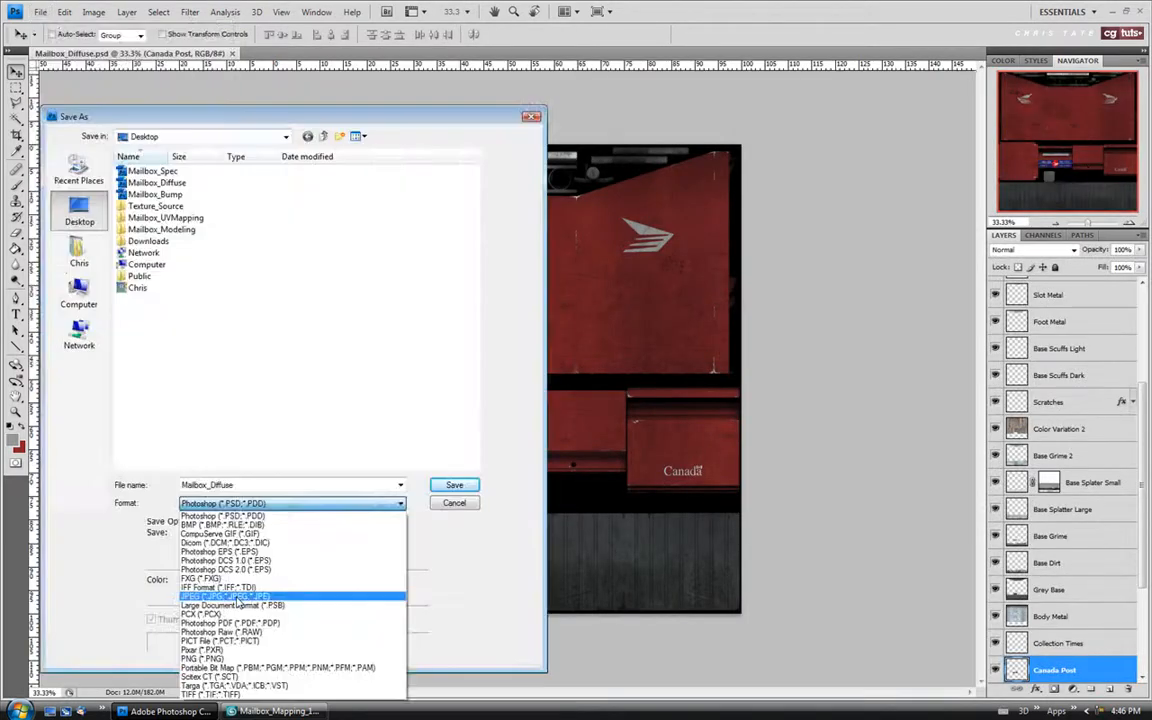
left_click(238, 597)
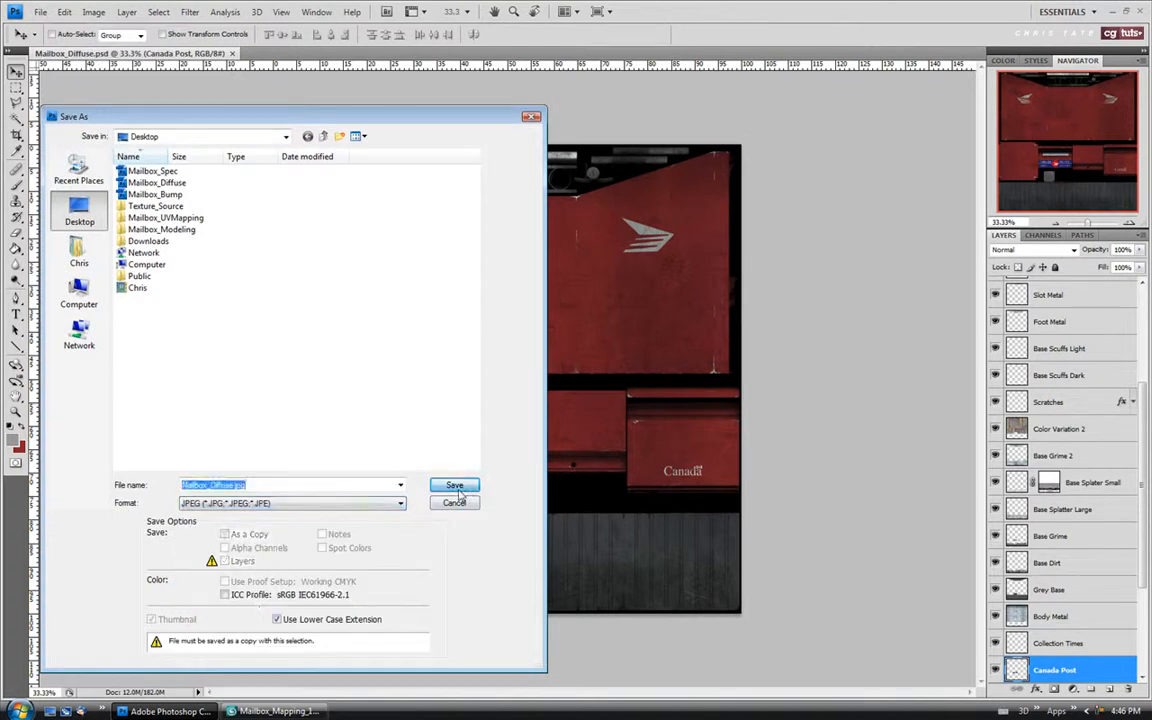
left_click(455, 486)
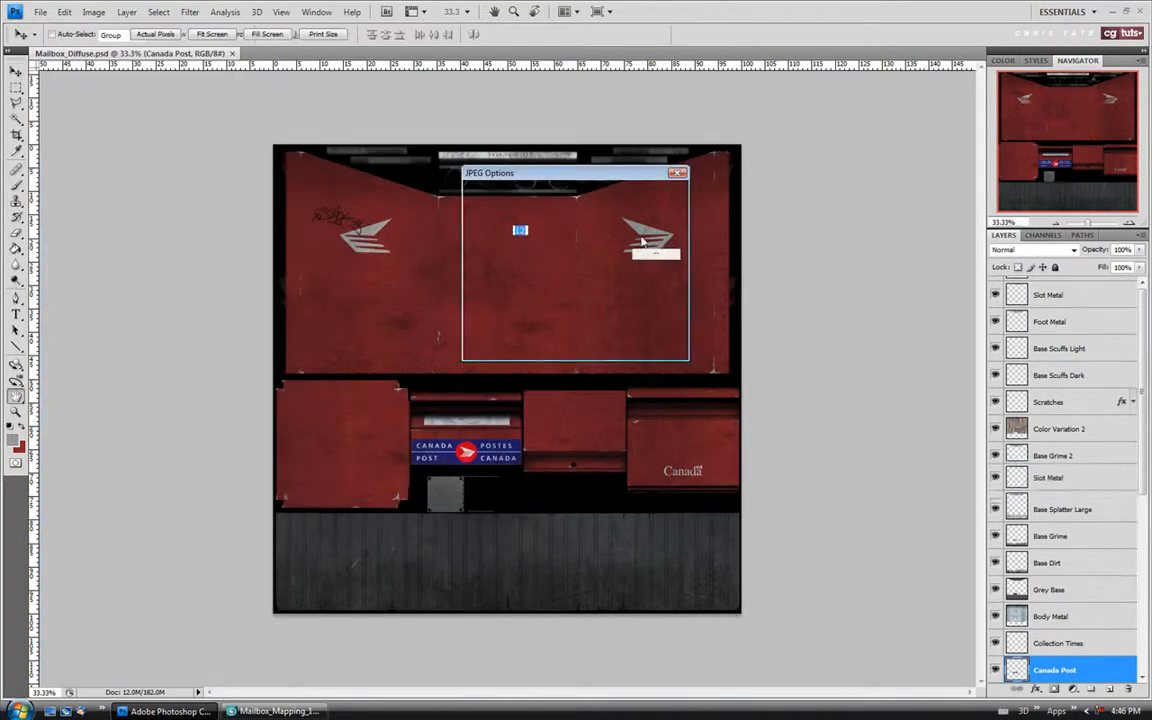
left_click(654, 195)
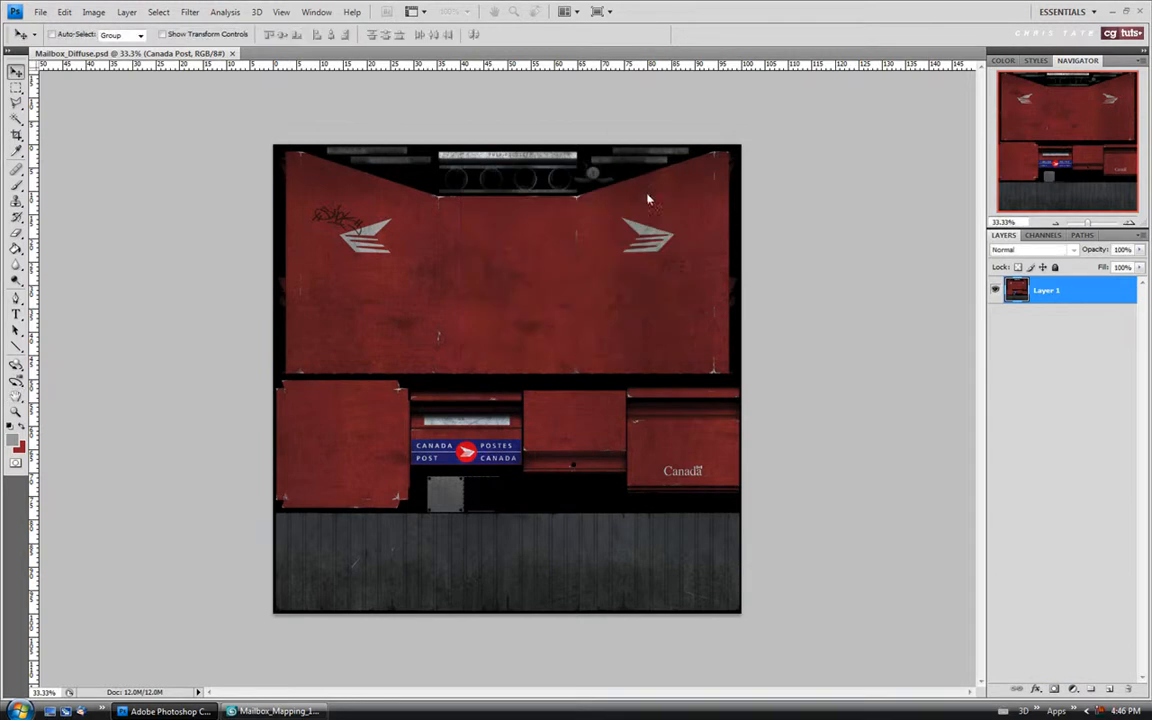
left_click(233, 54)
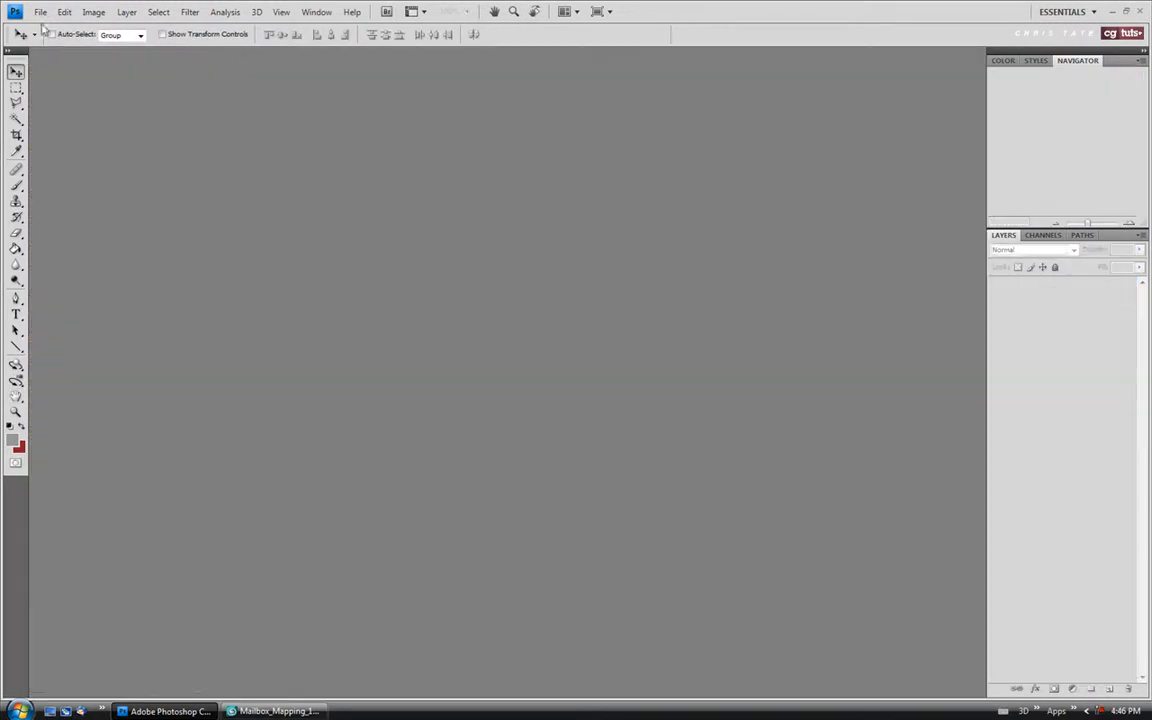
Step: Open the layered Mailbox_Bump Photoshop document from the Desktop
left_click(40, 12)
left_click(53, 42)
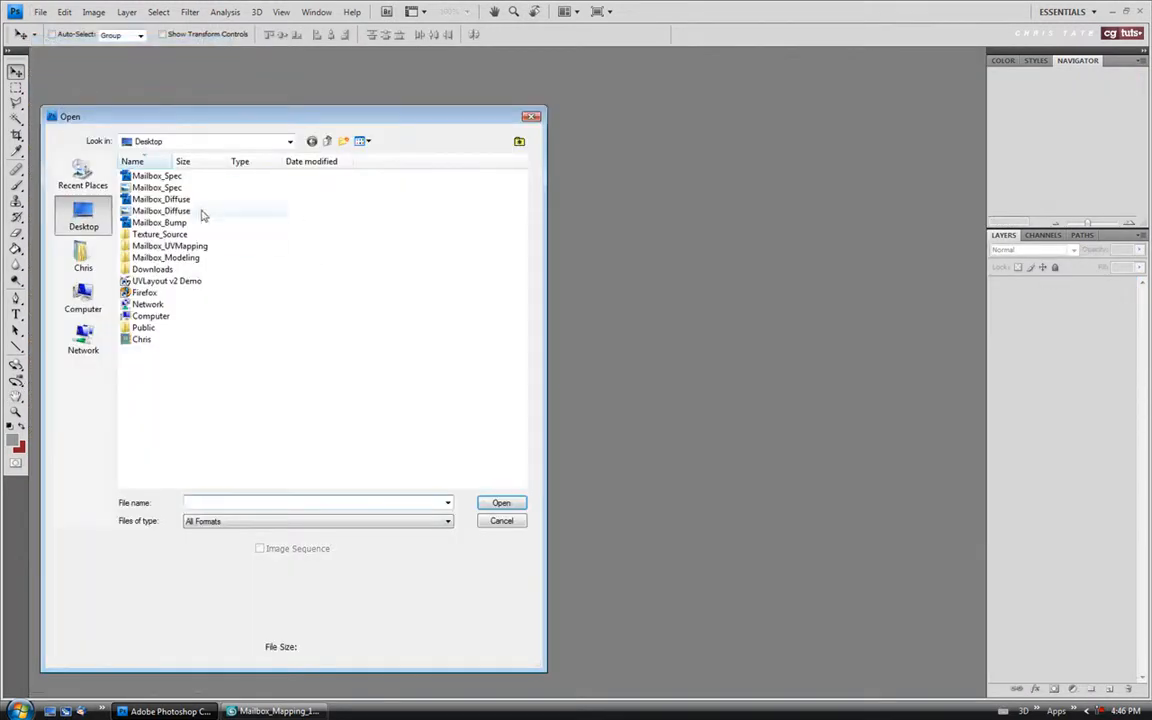
left_click(165, 222)
left_click(491, 503)
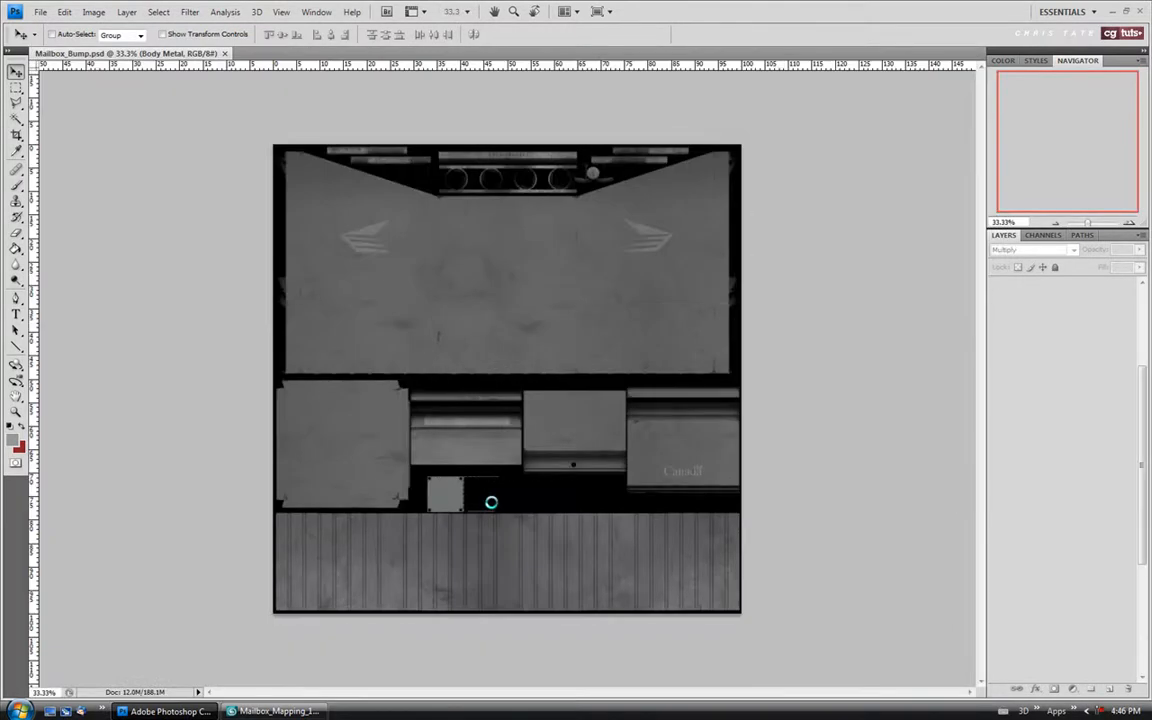
Step: Save a JPEG copy of Mailbox_Bump to the Desktop at quality 12 and close the document
left_click(41, 12)
left_click(60, 190)
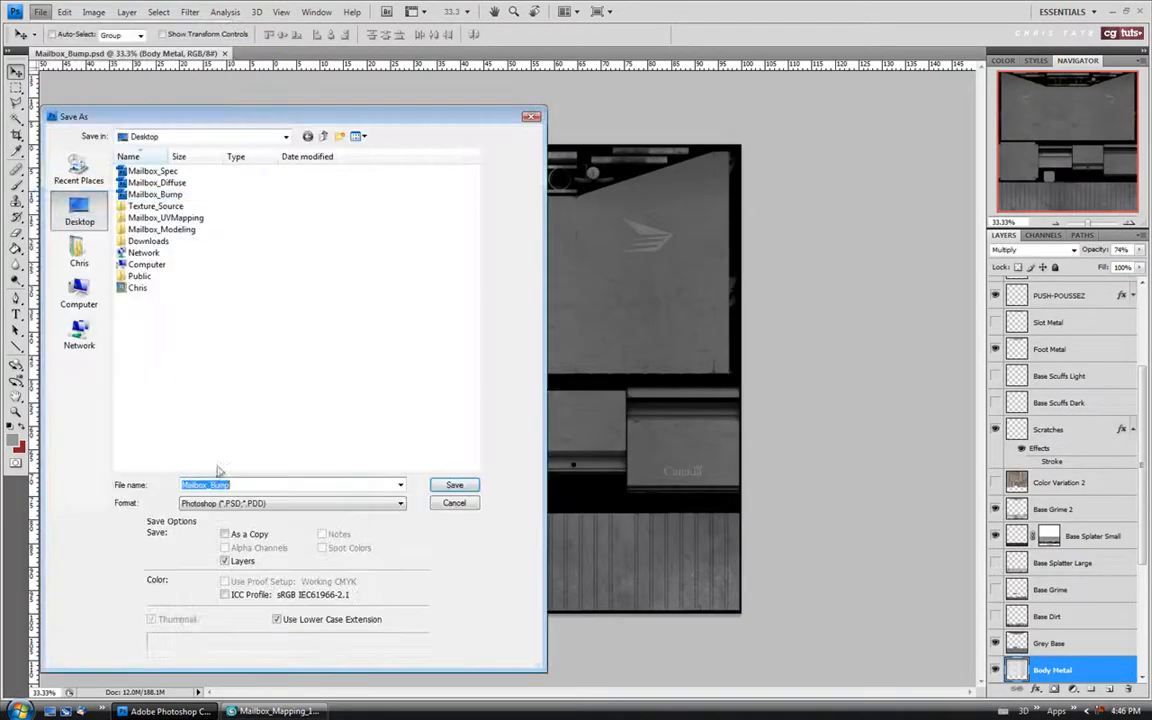
left_click(225, 503)
left_click(228, 597)
left_click(465, 486)
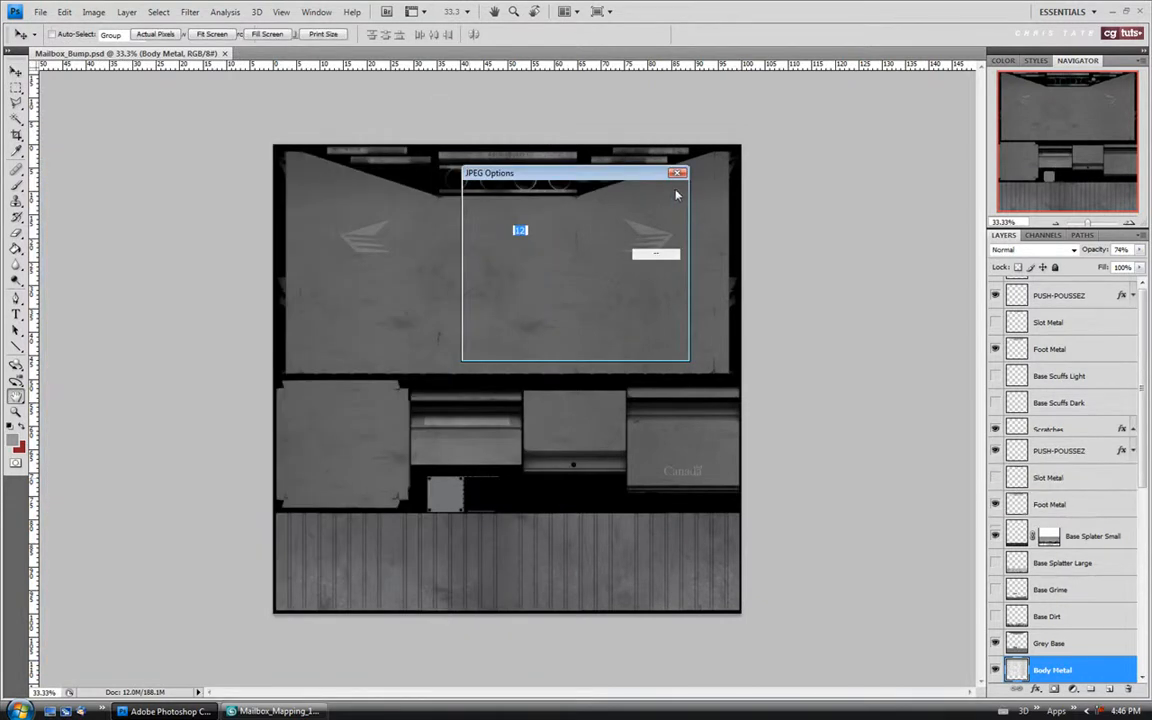
left_click(667, 194)
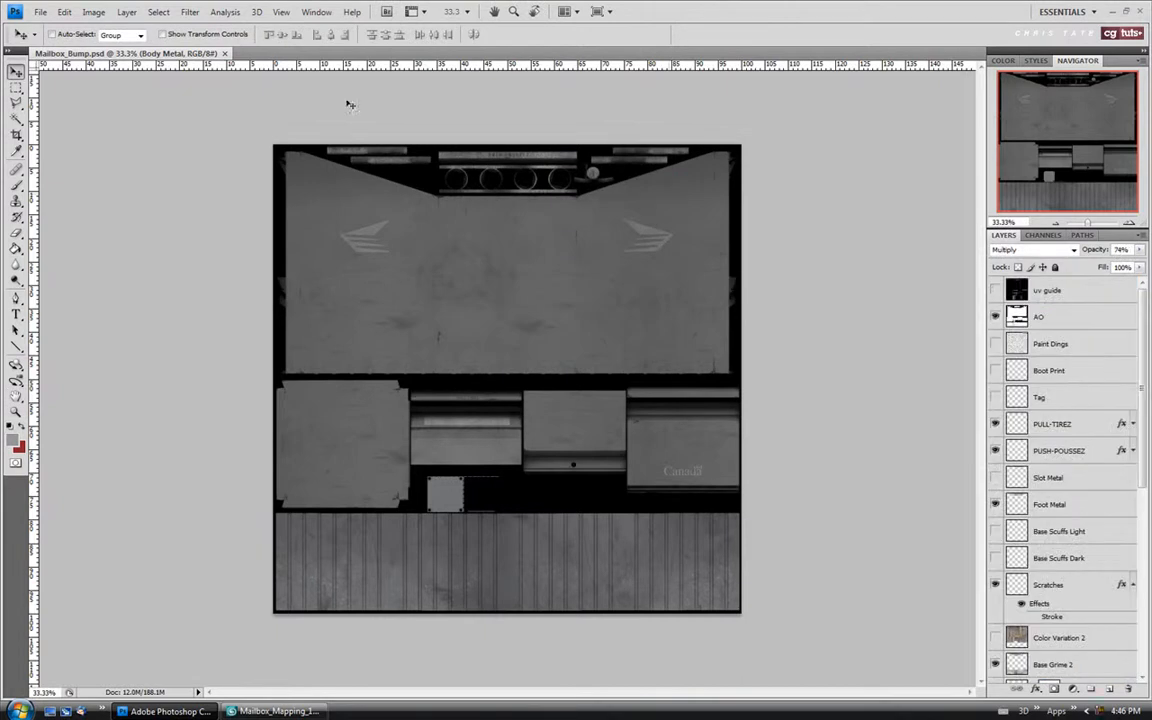
left_click(225, 53)
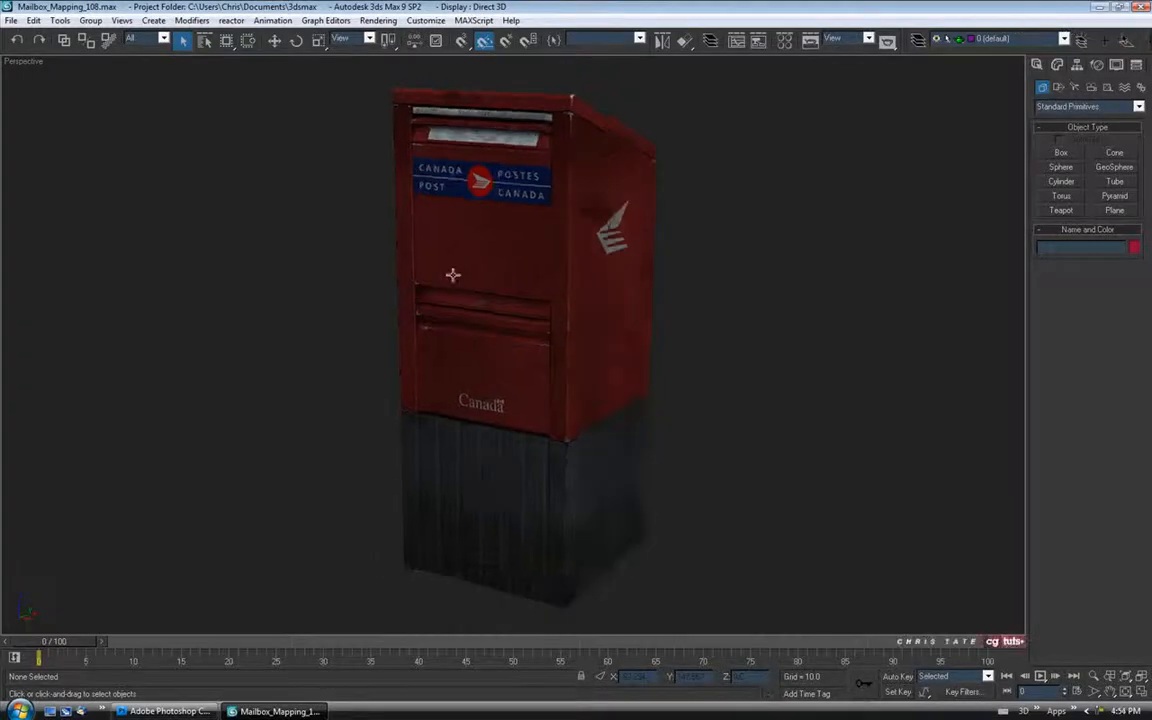
Step: In 3ds Max, inspect the textured mailbox, switch from the Perspective view to the four-viewport layout and fit the model in all views
middle_click_drag(458, 278, 554, 382, "alt")
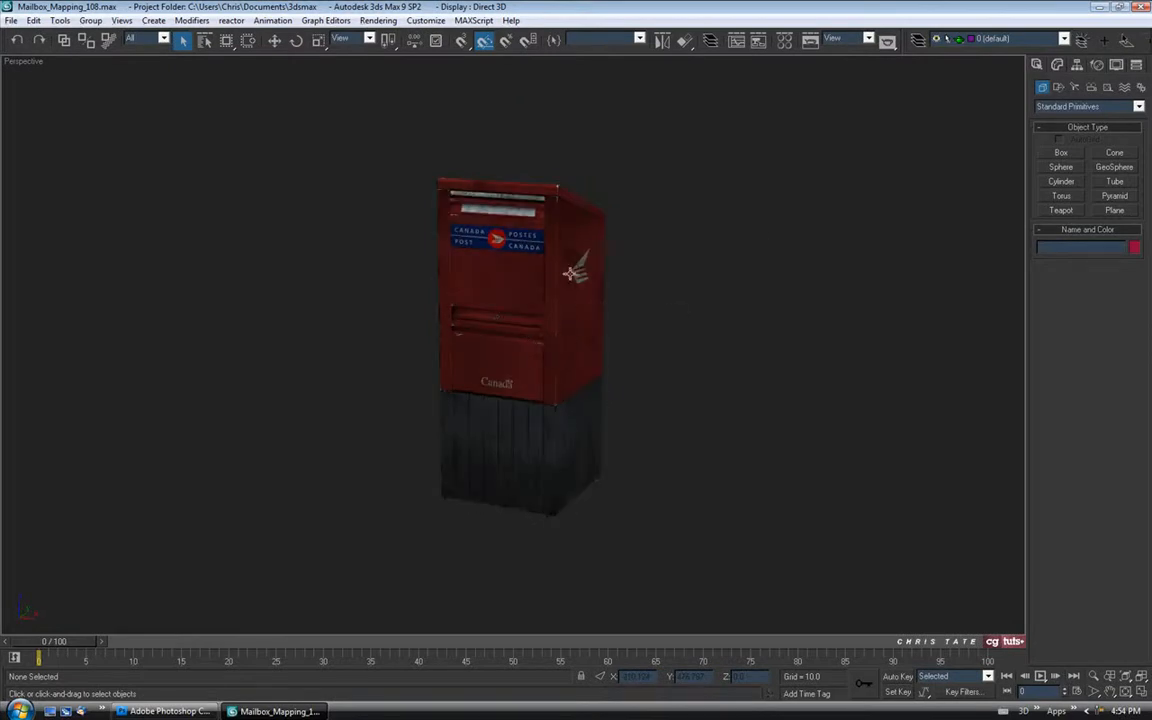
middle_click_drag(609, 391, 532, 314, "alt")
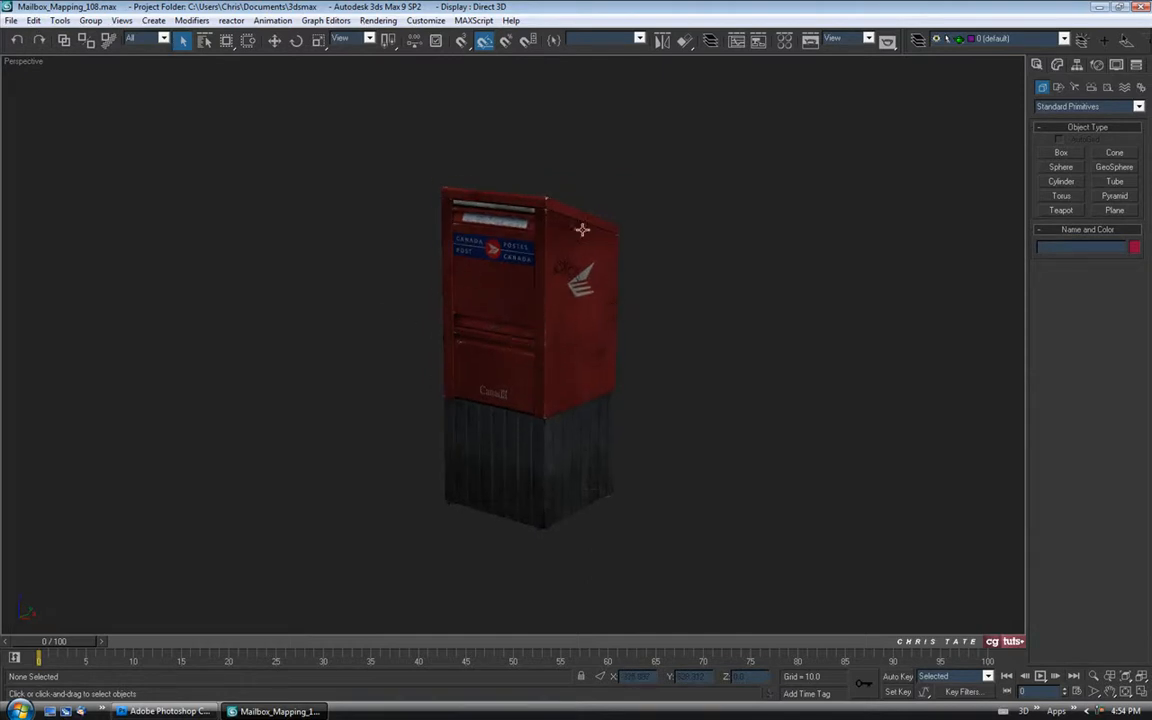
middle_click_drag(537, 369, 537, 358)
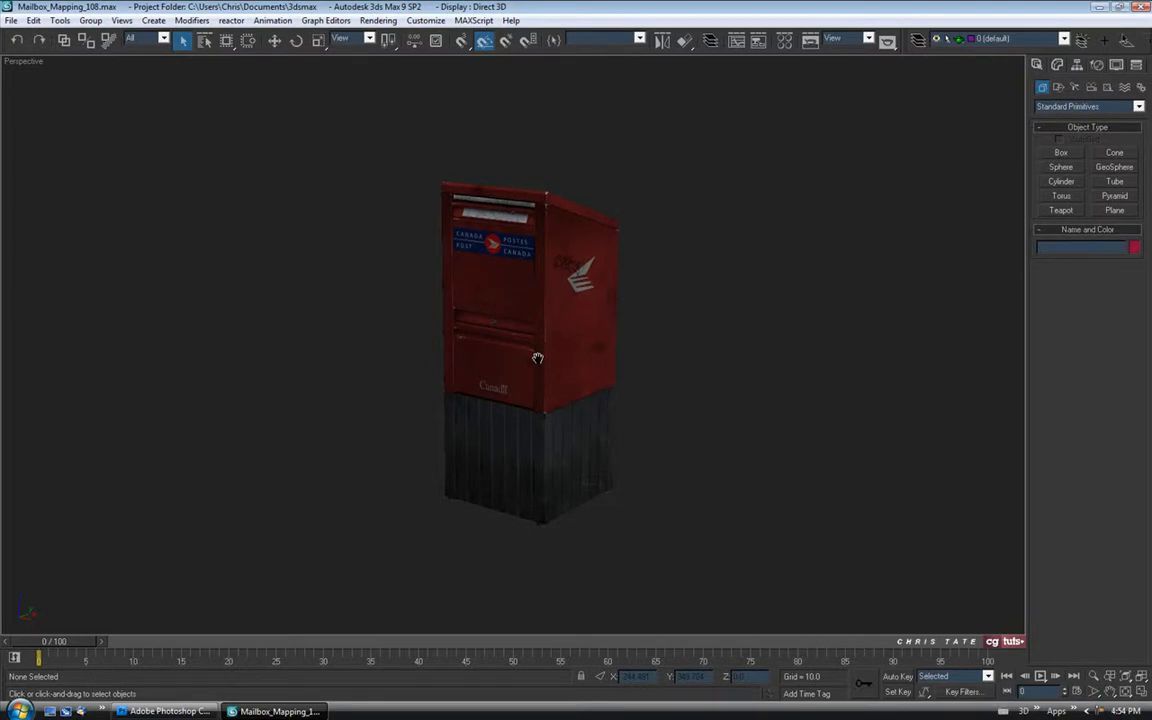
left_click(1141, 690)
scroll(315, 200, "down", 5)
left_click(1140, 677)
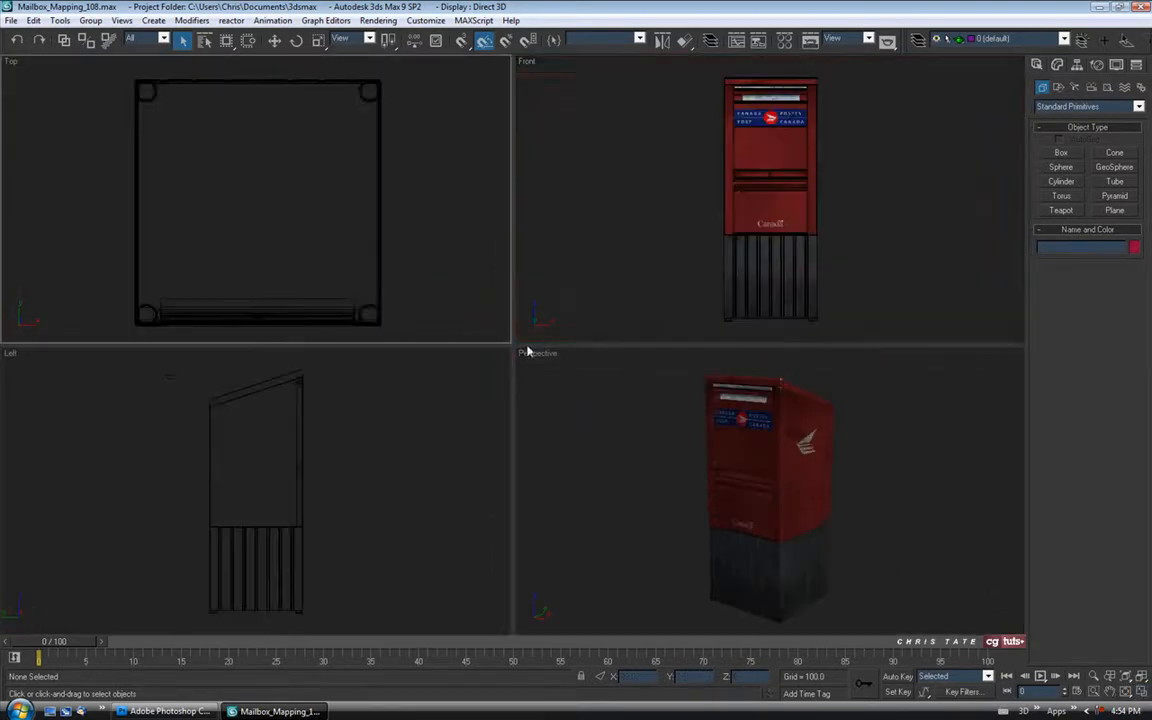
Step: Zoom the Top view far out to make room for lights around the mailbox and show its grid
scroll(409, 249, "down", 6)
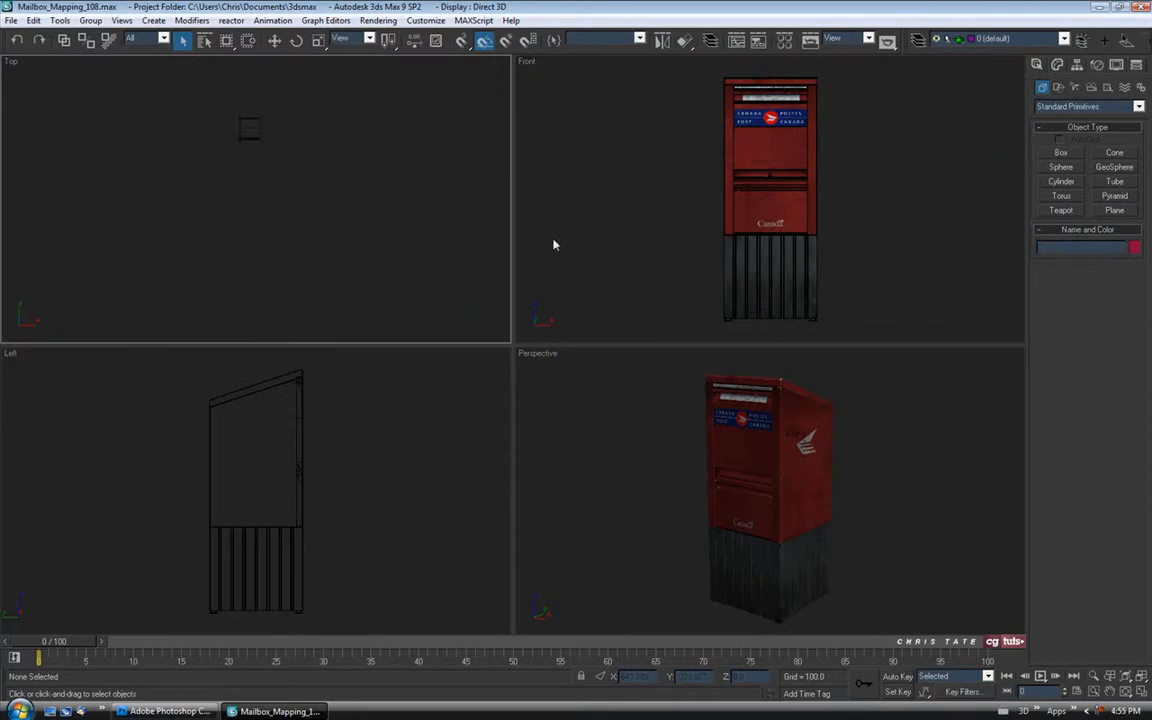
scroll(345, 208, "down", 2)
scroll(350, 212, "down", 1)
key("g")
middle_click_drag(313, 201, 306, 203)
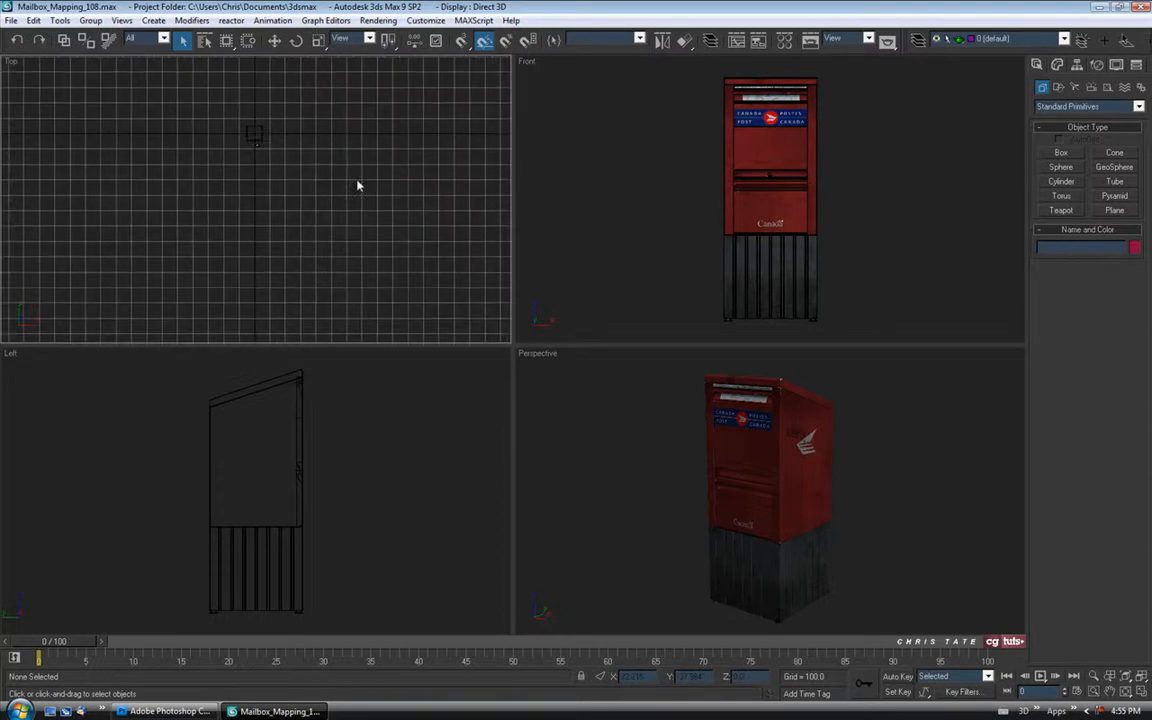
Step: Create a Target Direct light in the Top view, in front of the mailbox and aimed at it, about 1048 units away
left_click(1075, 89)
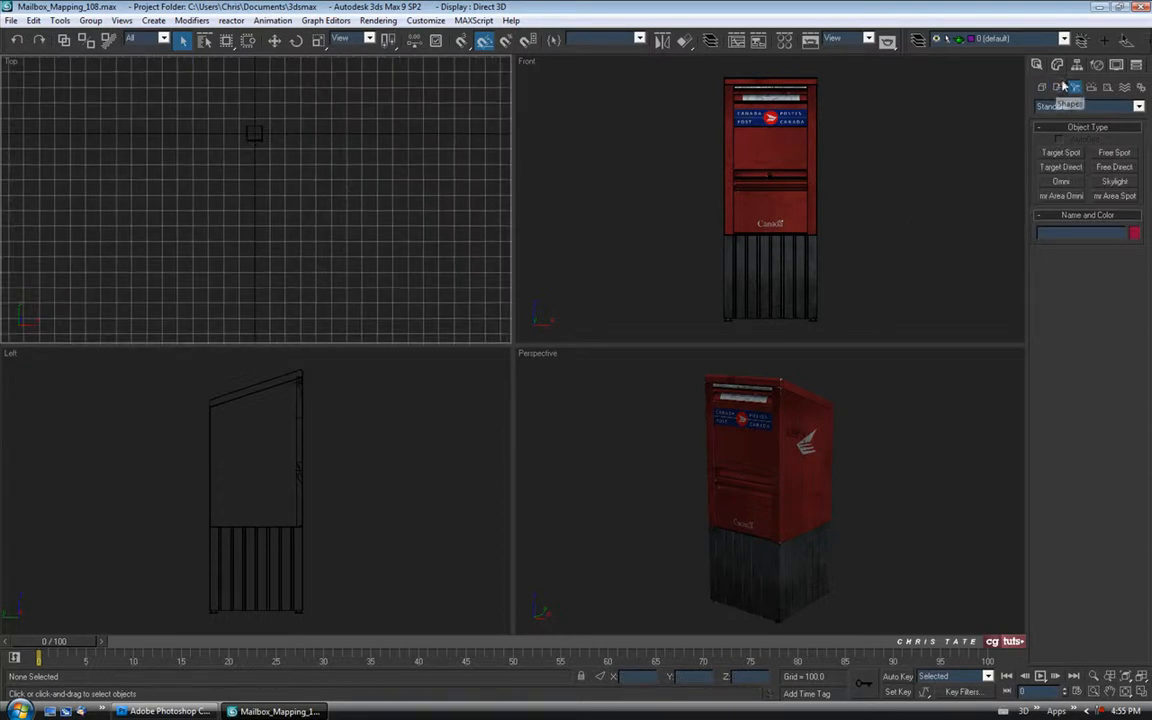
left_click(1061, 168)
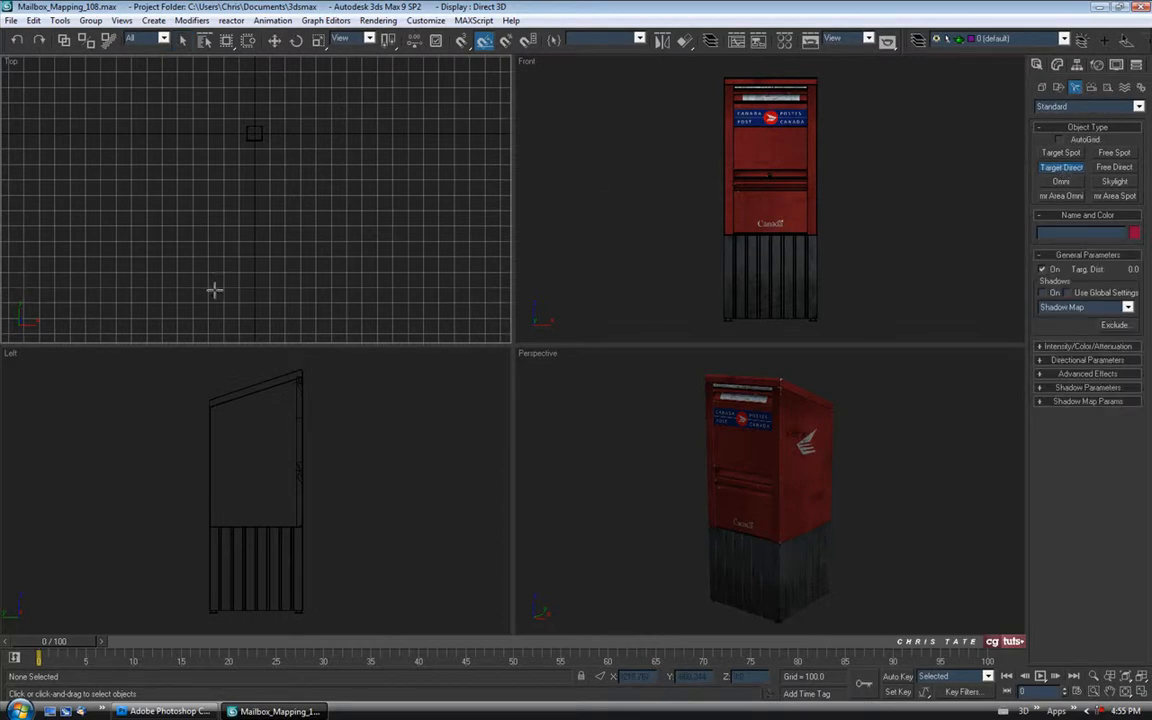
left_click_drag(214, 289, 253, 132)
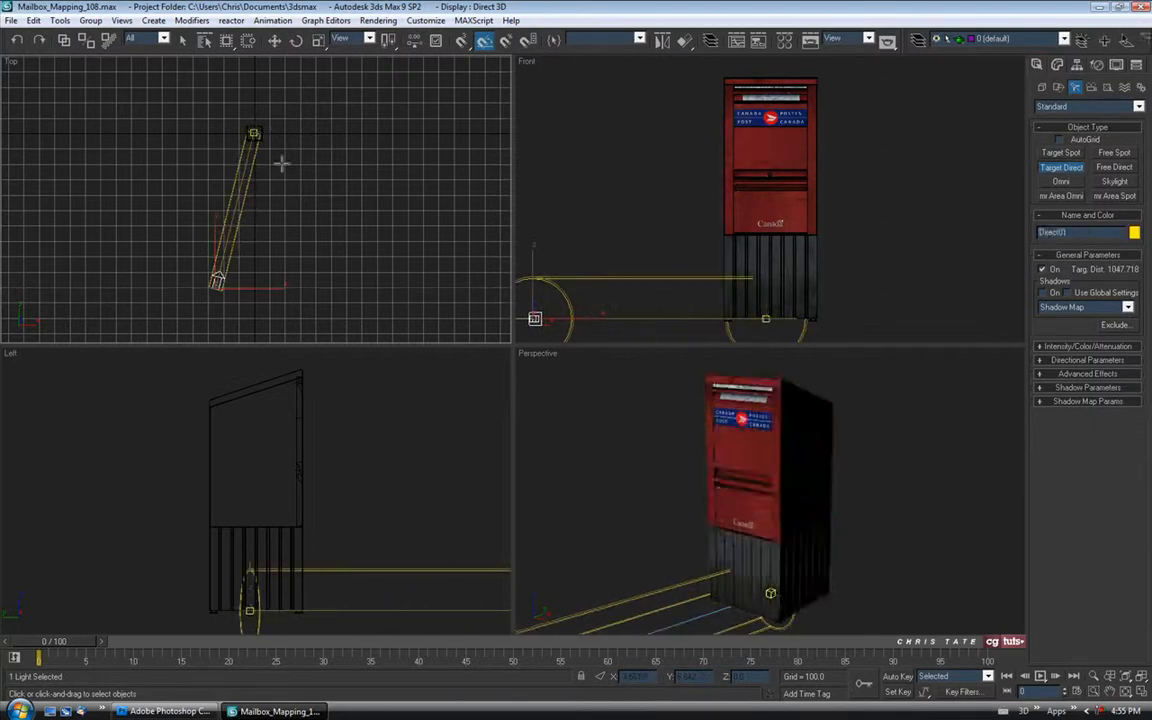
Step: Look through the direct light in the Front viewport, widen its falloff and hotspot well beyond the mailbox, and centre the mailbox within them
right_click(530, 60)
mouse_move(553, 69)
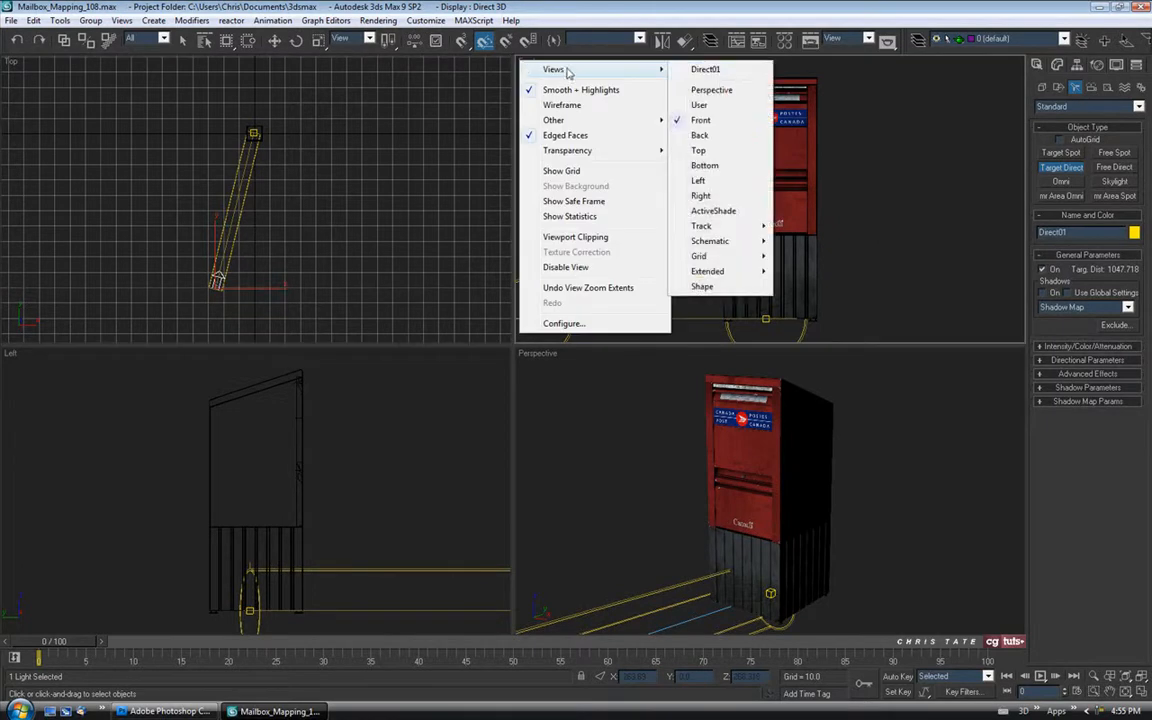
left_click(705, 69)
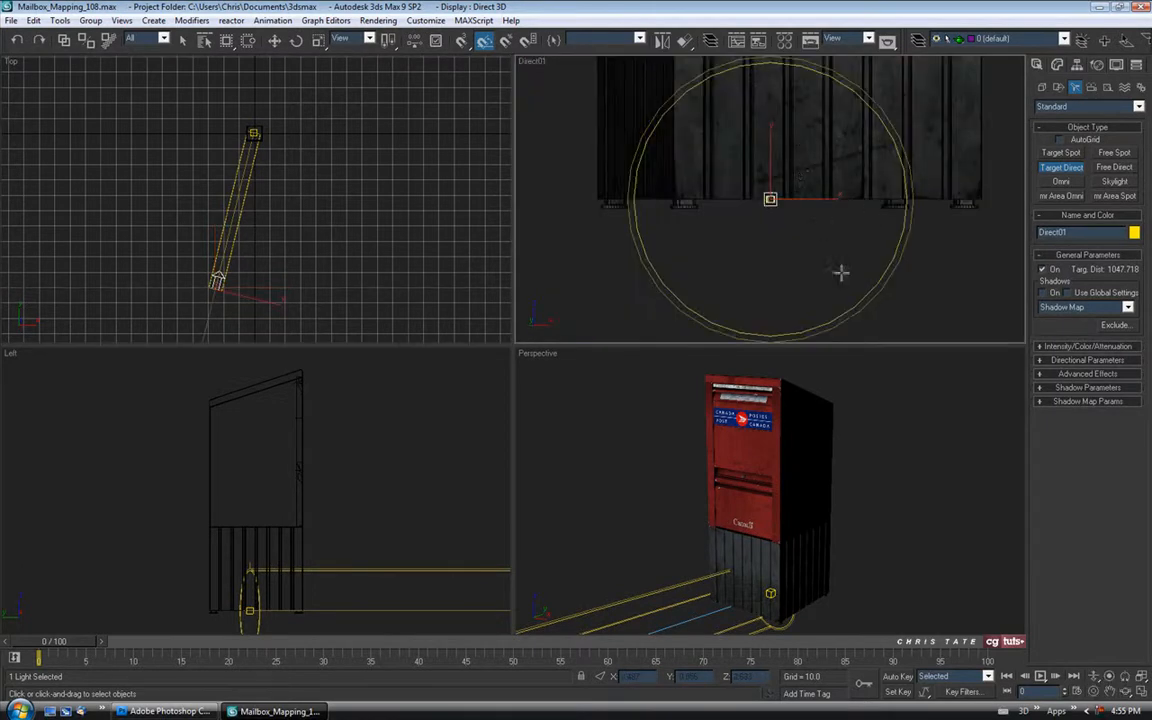
left_click(1095, 692)
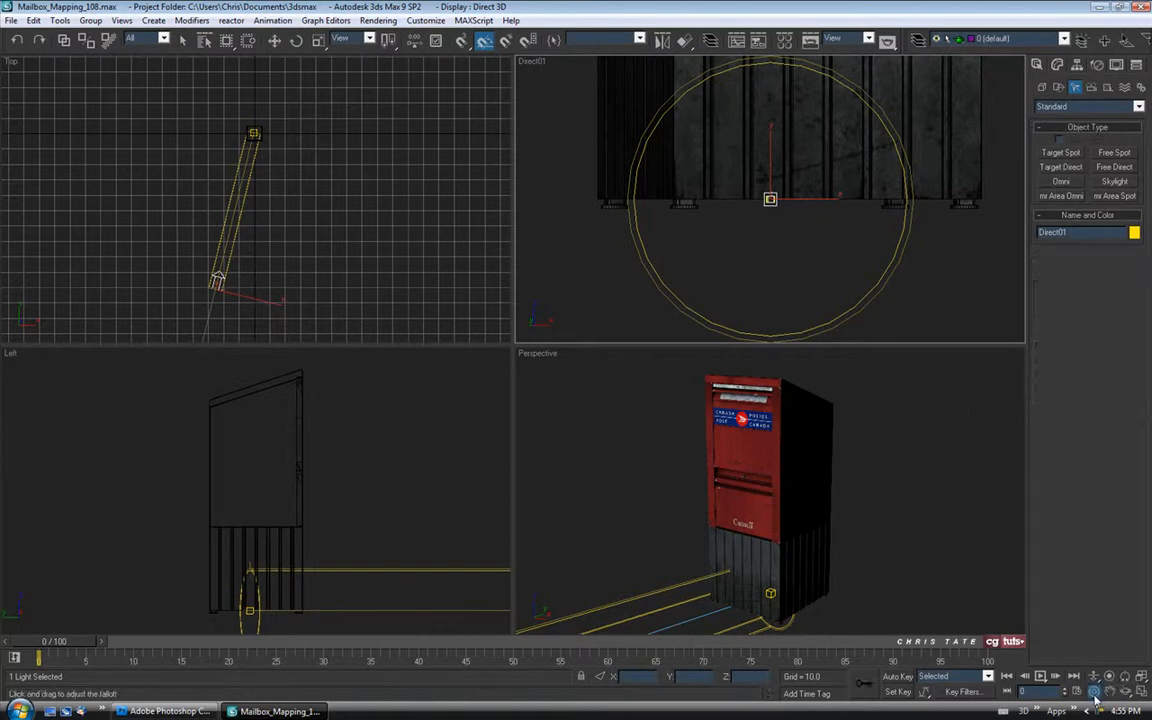
left_click_drag(789, 303, 771, 262)
left_click(1116, 679)
middle_click_drag(771, 204, 770, 222)
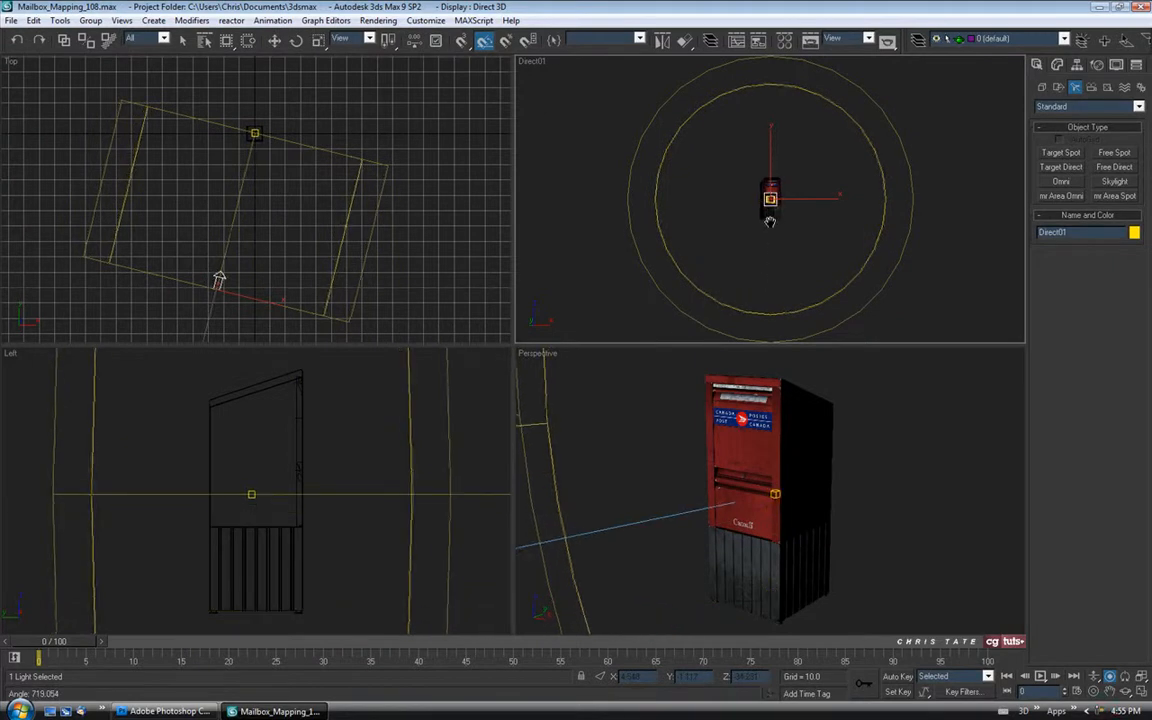
Step: Orbit the direct light to shine down on the mailbox from above, and move it farther out in front in the Top view
left_click(1126, 691)
mouse_move(784, 219)
left_mouse_down()
mouse_move(785, 250)
mouse_move(781, 216)
mouse_move(763, 229)
left_mouse_up()
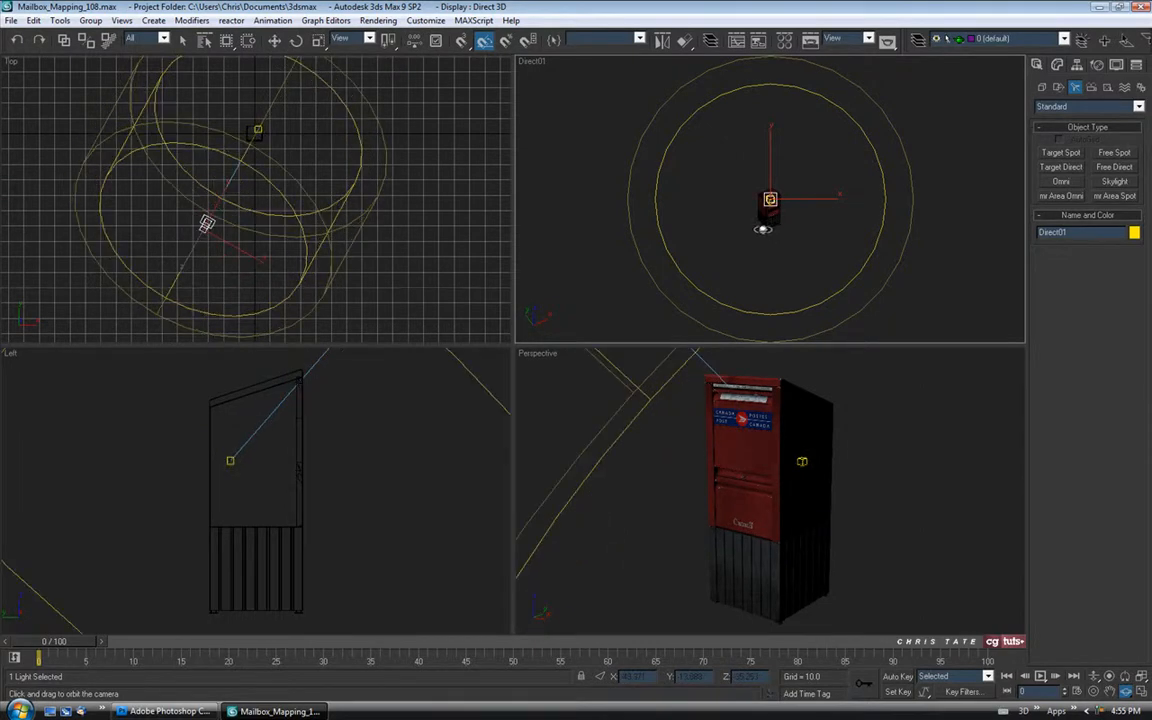
left_click(274, 40)
right_click(240, 238)
mouse_move(242, 235)
left_mouse_down()
mouse_move(263, 241)
mouse_move(248, 230)
left_mouse_up()
middle_click_drag(249, 211, 249, 237)
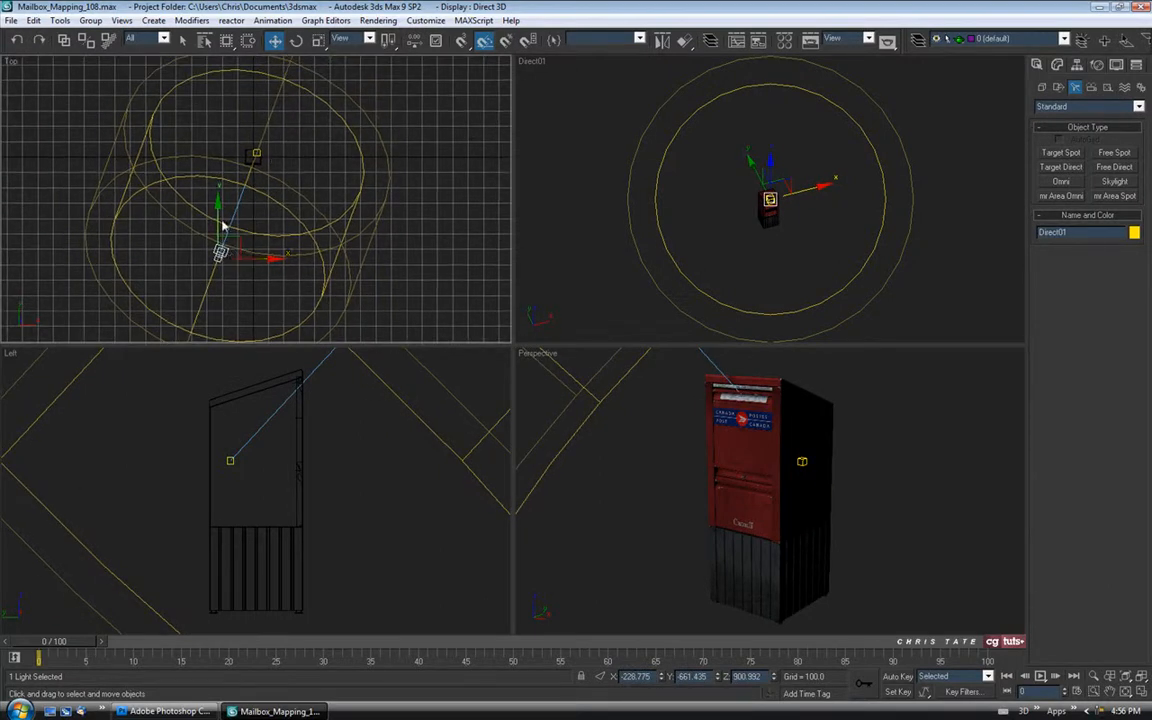
left_click_drag(227, 228, 227, 236)
left_click(399, 234)
Step: Create an Omni light in the Top view, well out to the side of the mailbox and slightly behind it
middle_click_drag(278, 180, 265, 201)
middle_click_drag(347, 217, 344, 215)
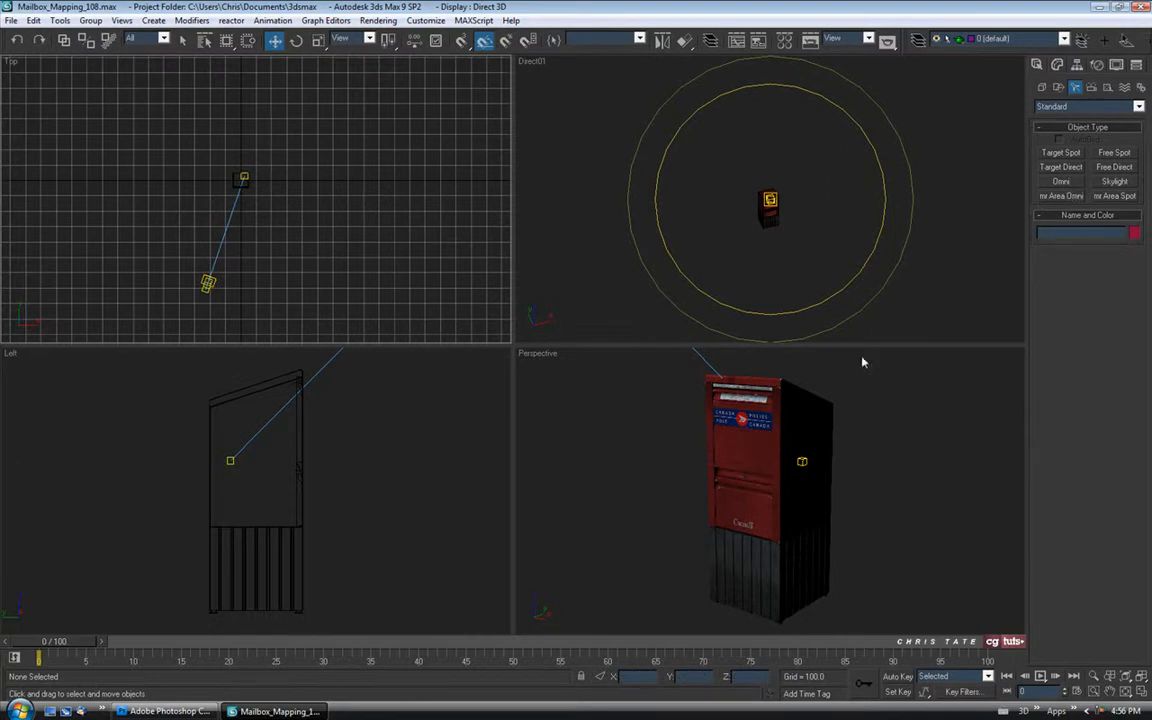
left_click(1063, 182)
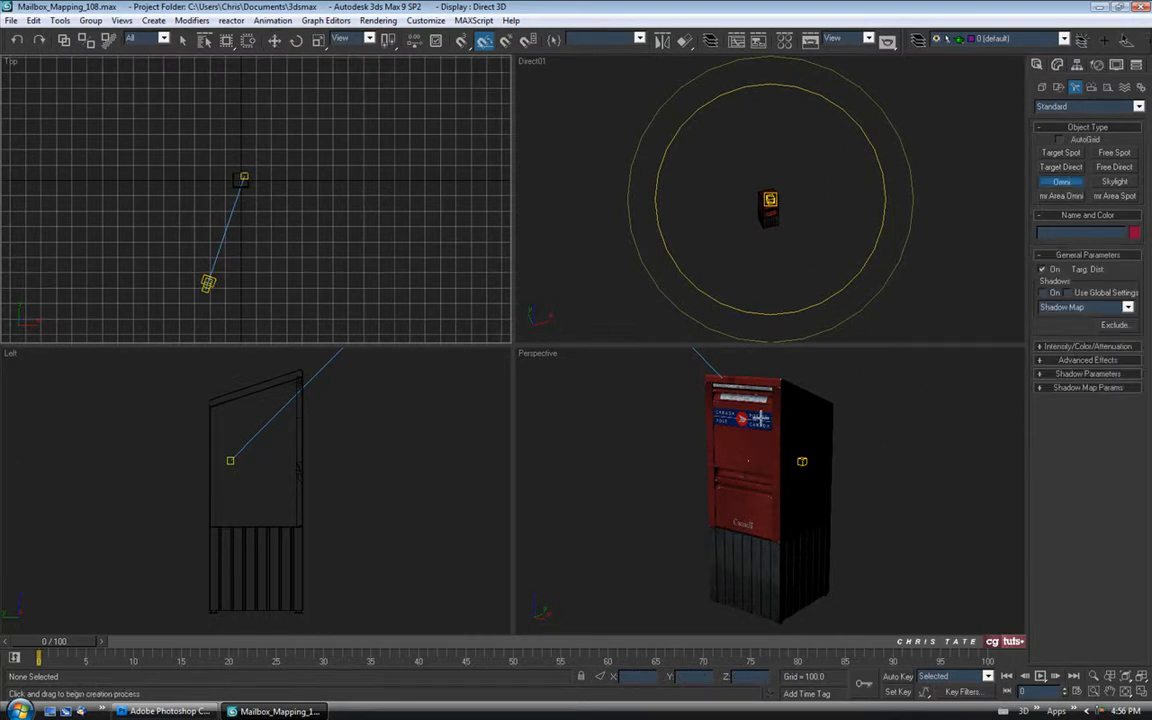
middle_click_drag(203, 248, 213, 246)
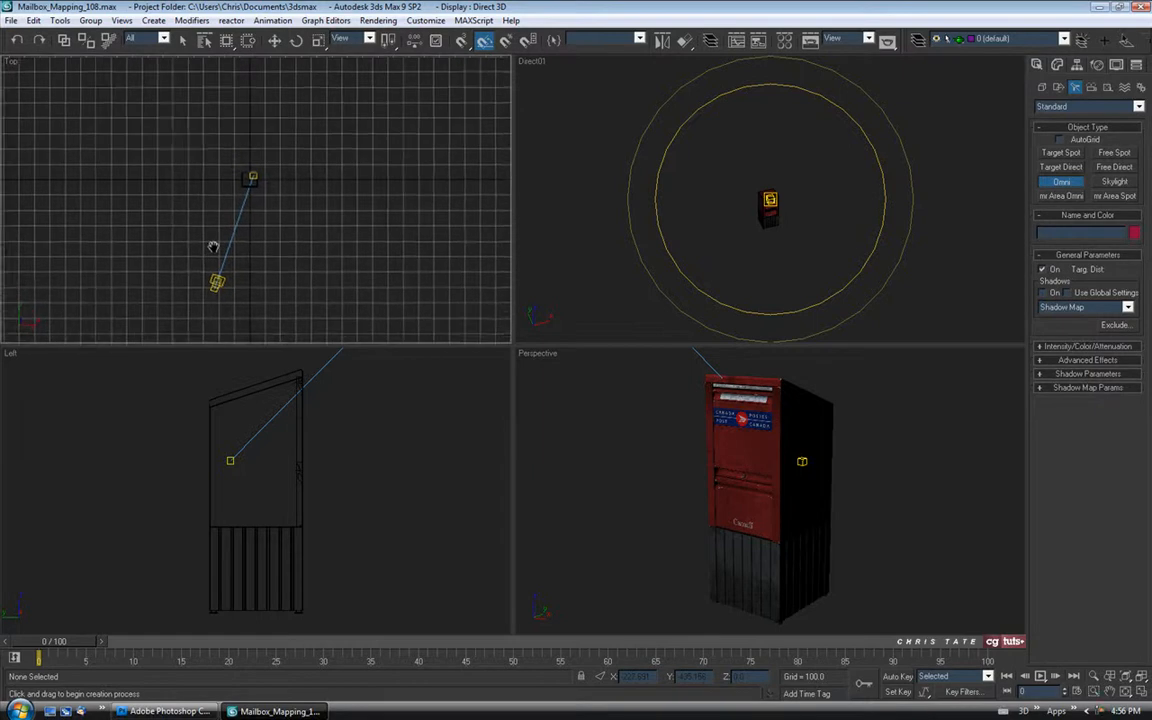
left_click(386, 155)
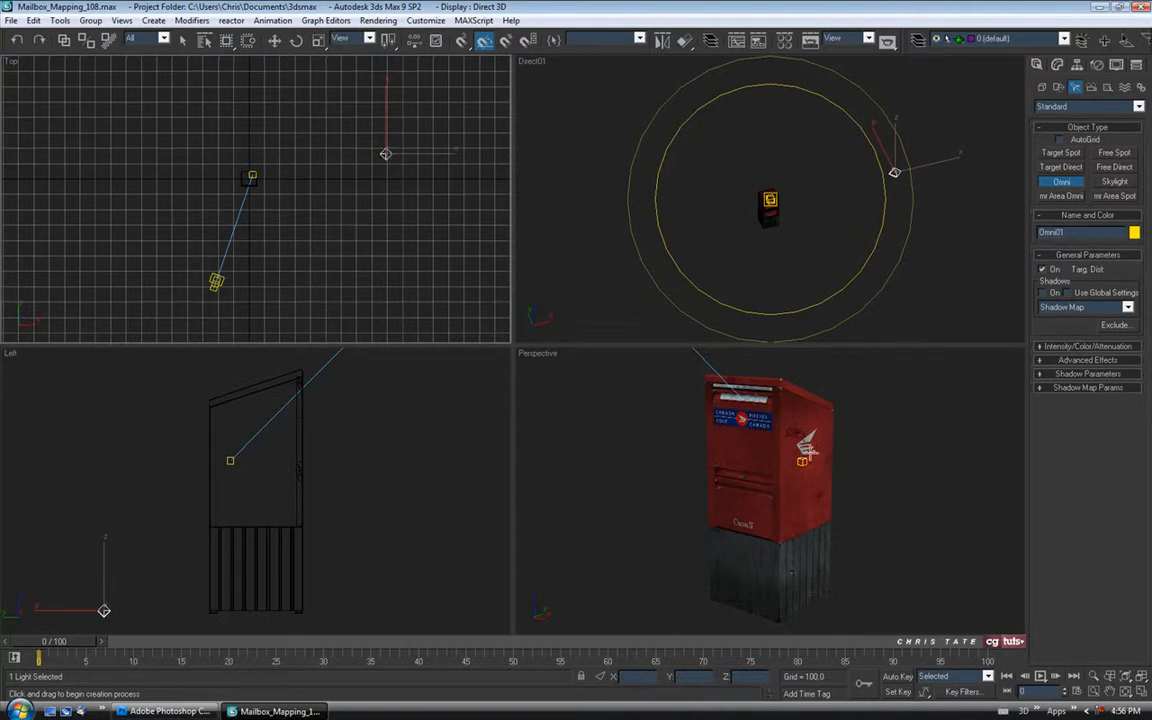
left_click(183, 40)
Step: Turn on shadows for the direct light and set their type to Ray Traced Shadows
left_click(212, 287)
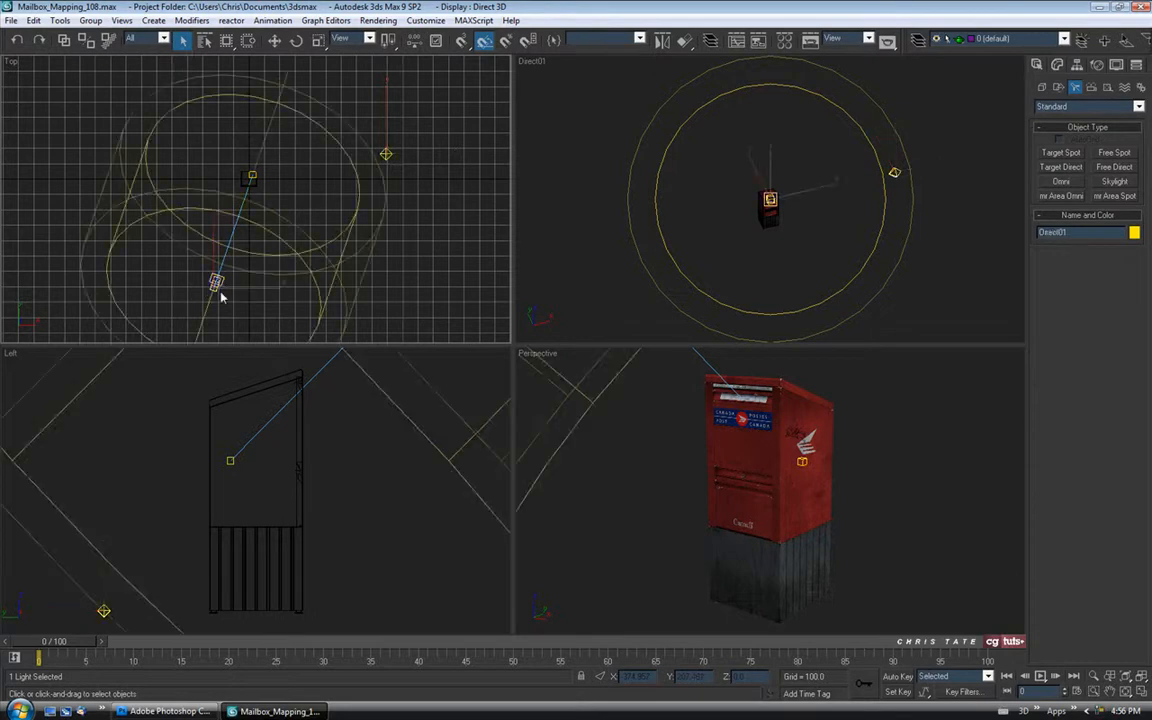
left_click(1056, 65)
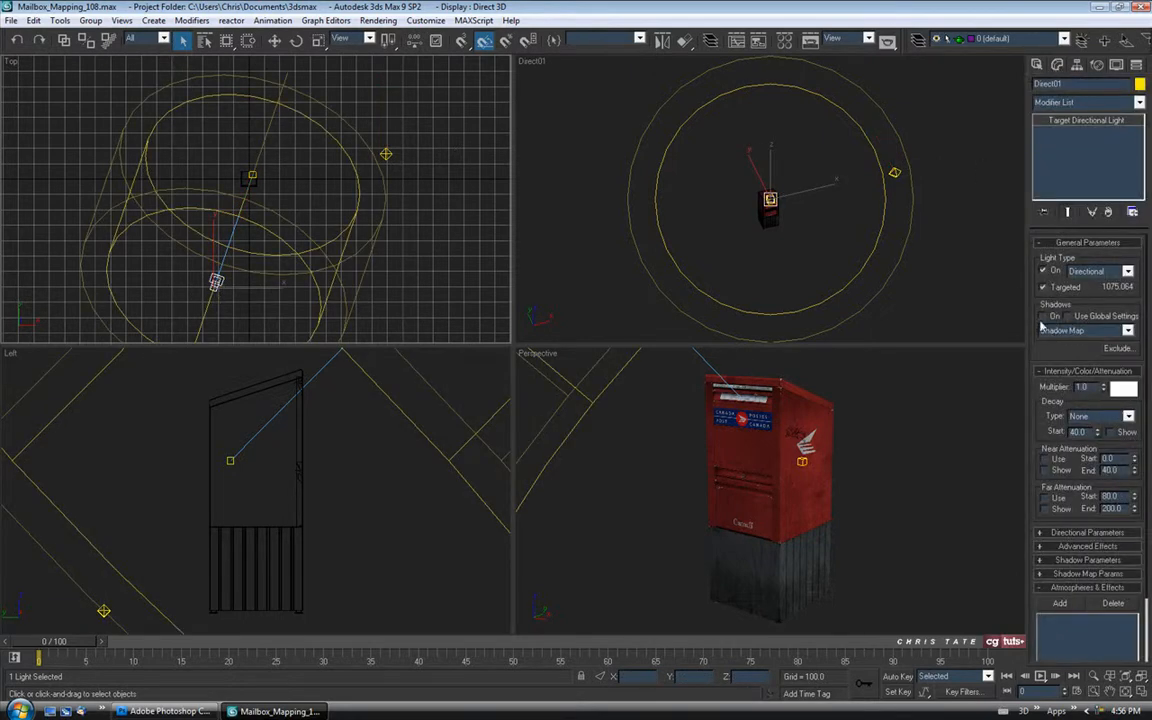
left_click(1044, 317)
left_click(1094, 331)
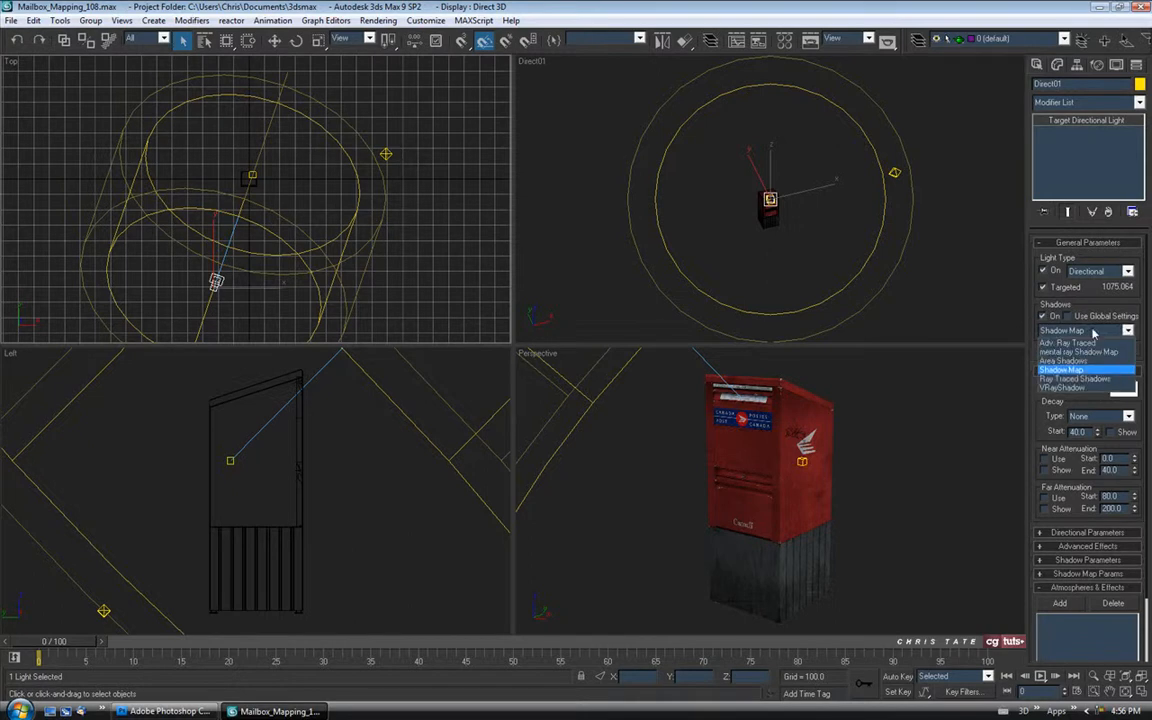
left_click(1083, 383)
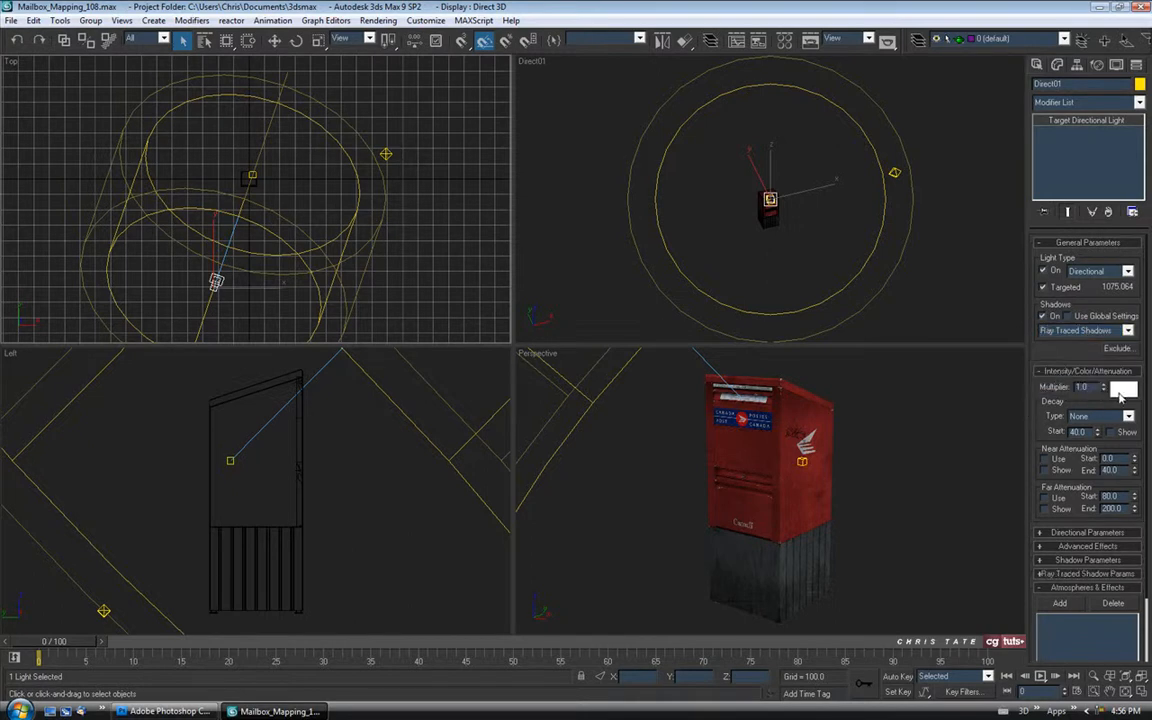
Step: Tint the direct light a warm off-white (255, 247, 233) and set its multiplier to 1.3
left_click(1121, 390)
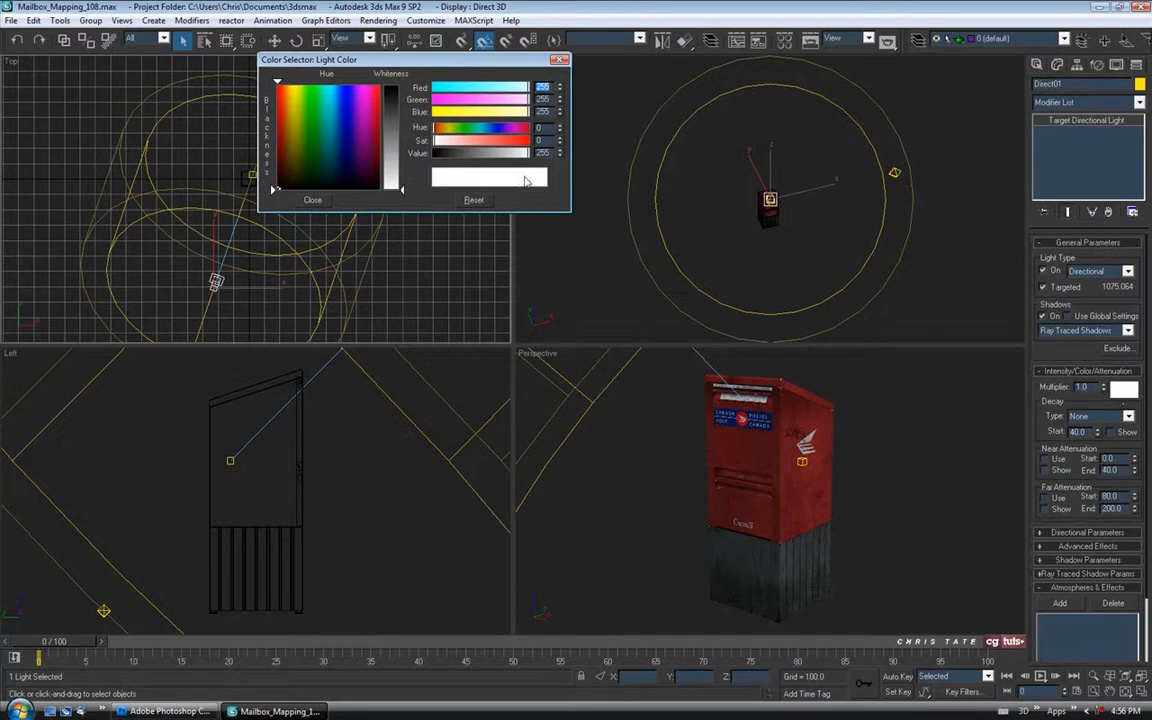
left_click(288, 87)
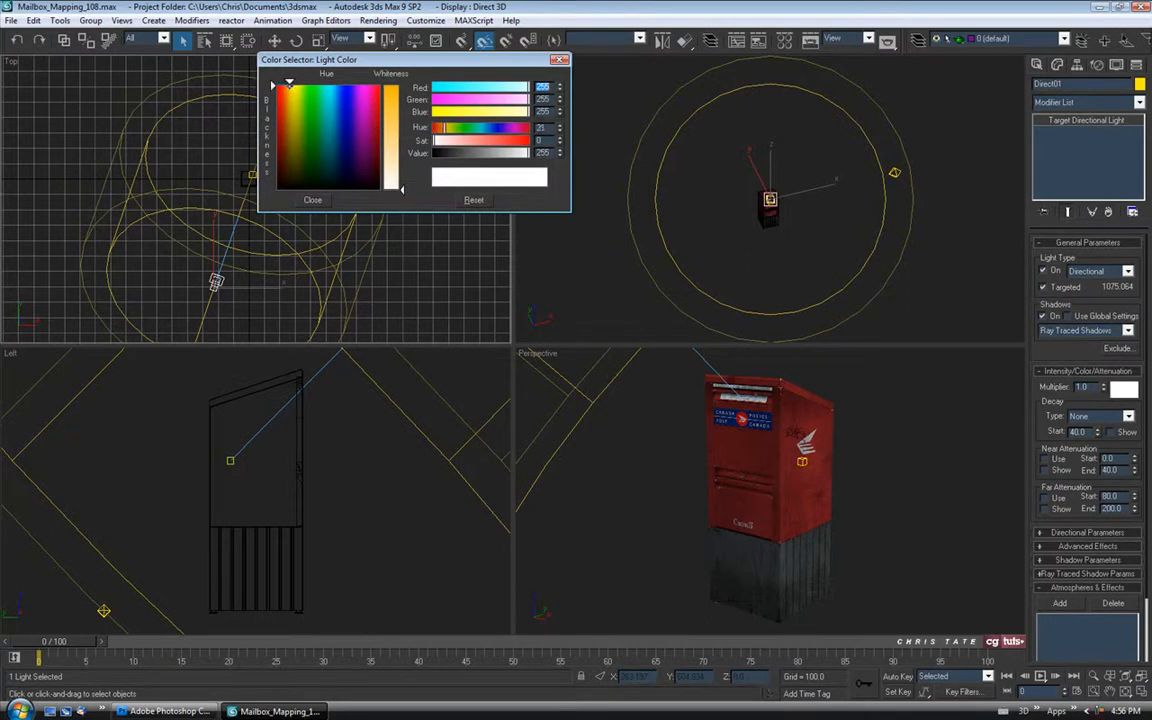
left_click_drag(404, 194, 401, 183)
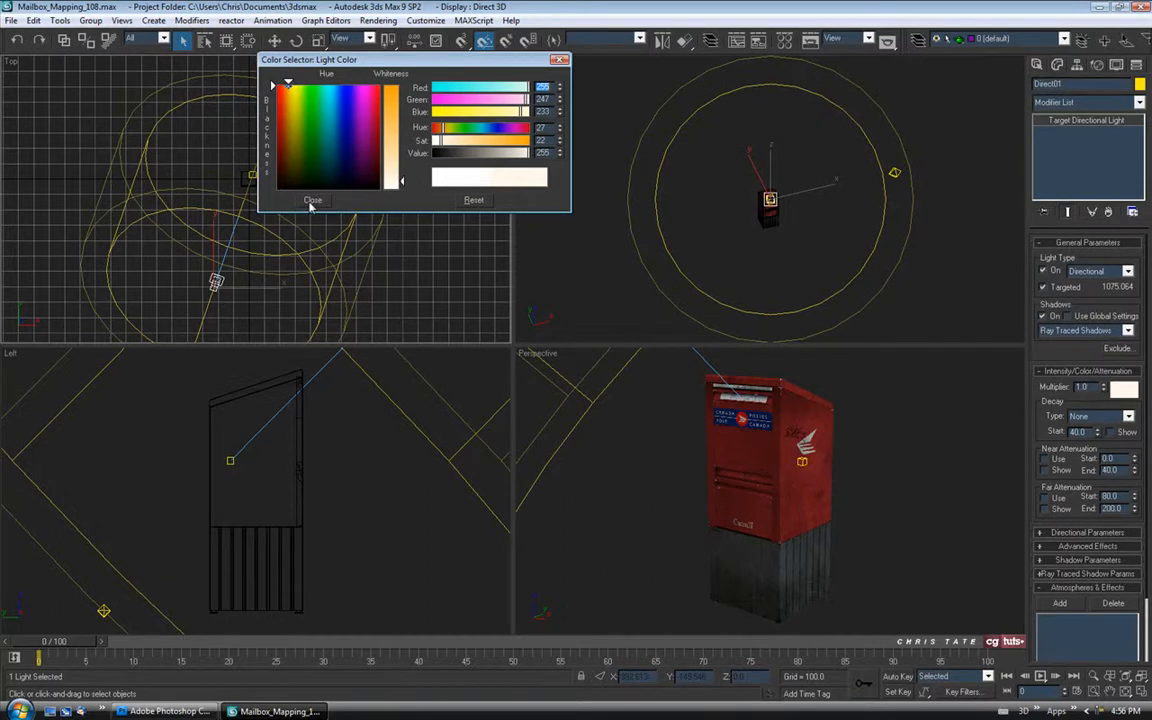
left_click(312, 201)
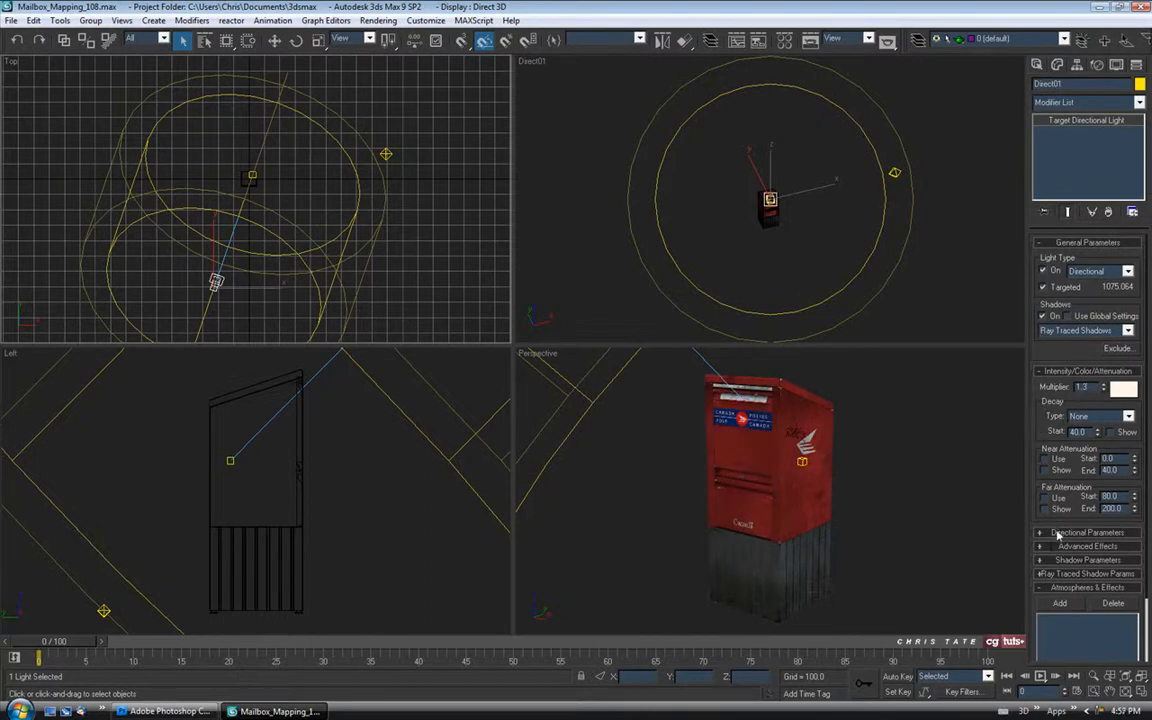
Step: Enable Overshoot in the direct light's directional parameters
left_click(1087, 534)
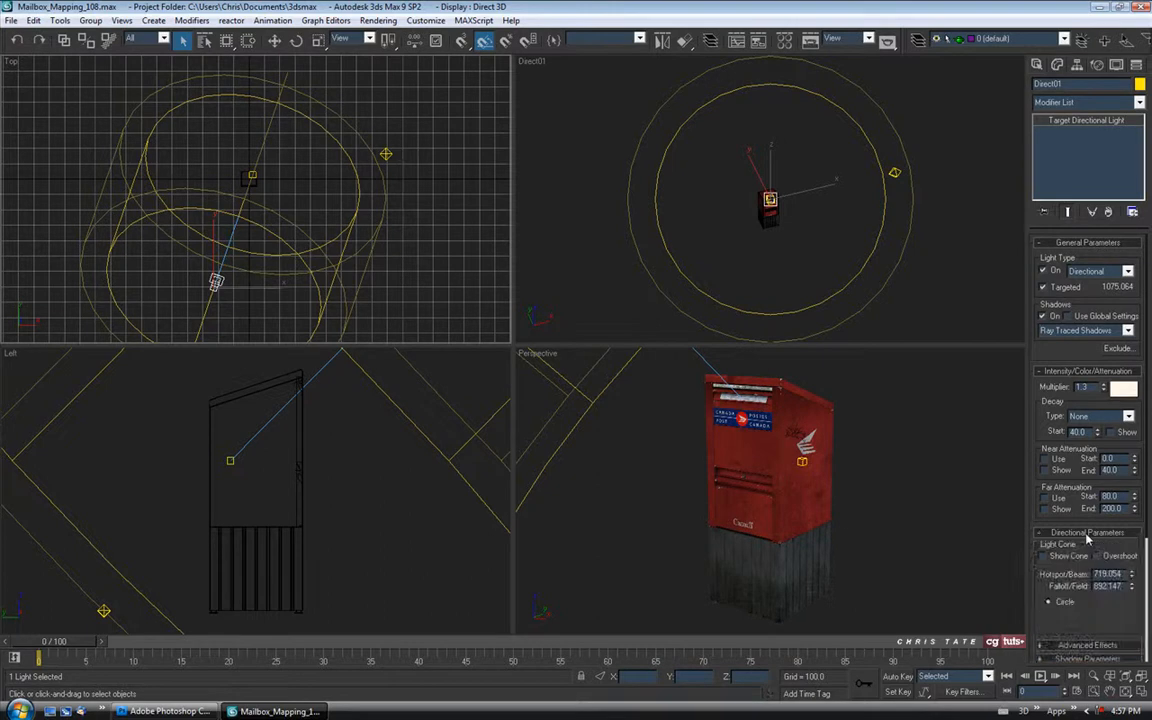
left_click(1096, 556)
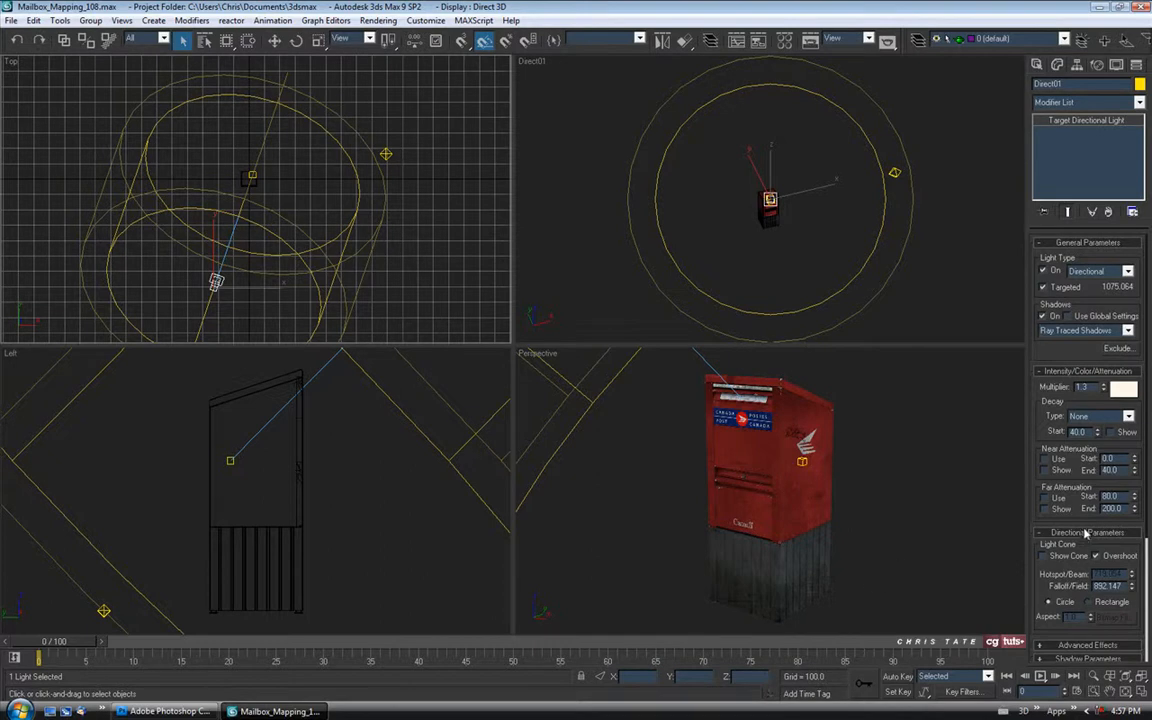
left_click(1045, 532)
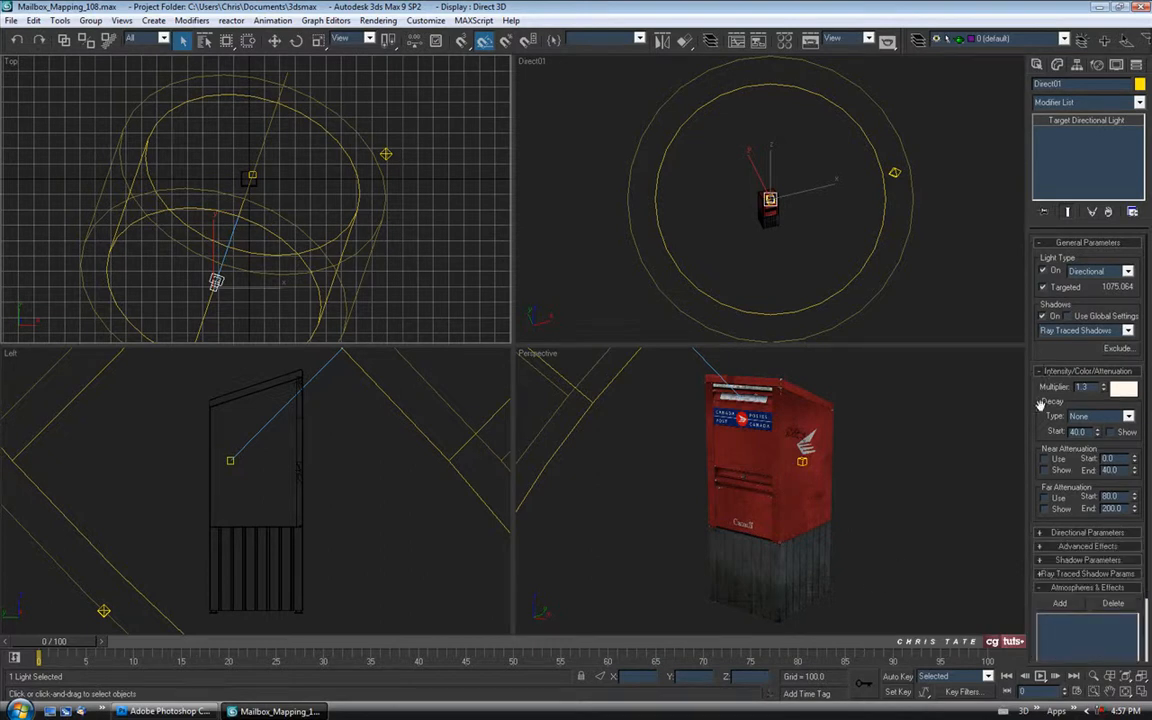
Step: Give the Omni light a pale blue-grey colour
left_click(387, 155)
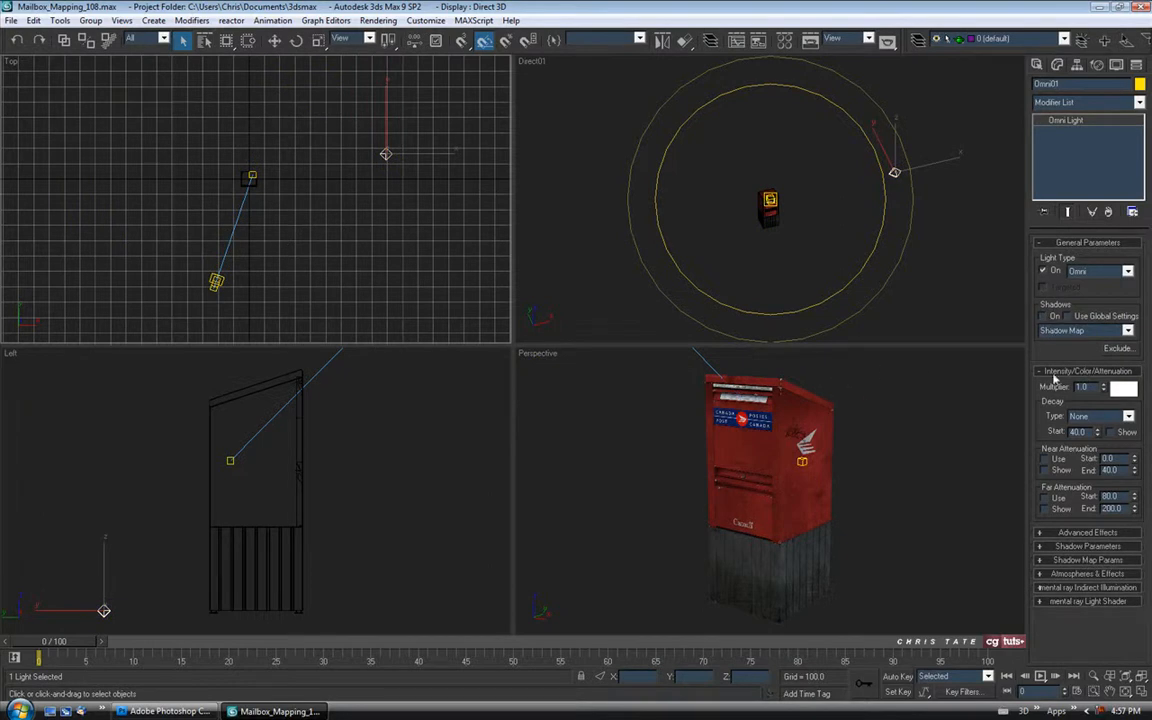
left_click(1123, 388)
left_click(337, 151)
left_click_drag(392, 188, 392, 154)
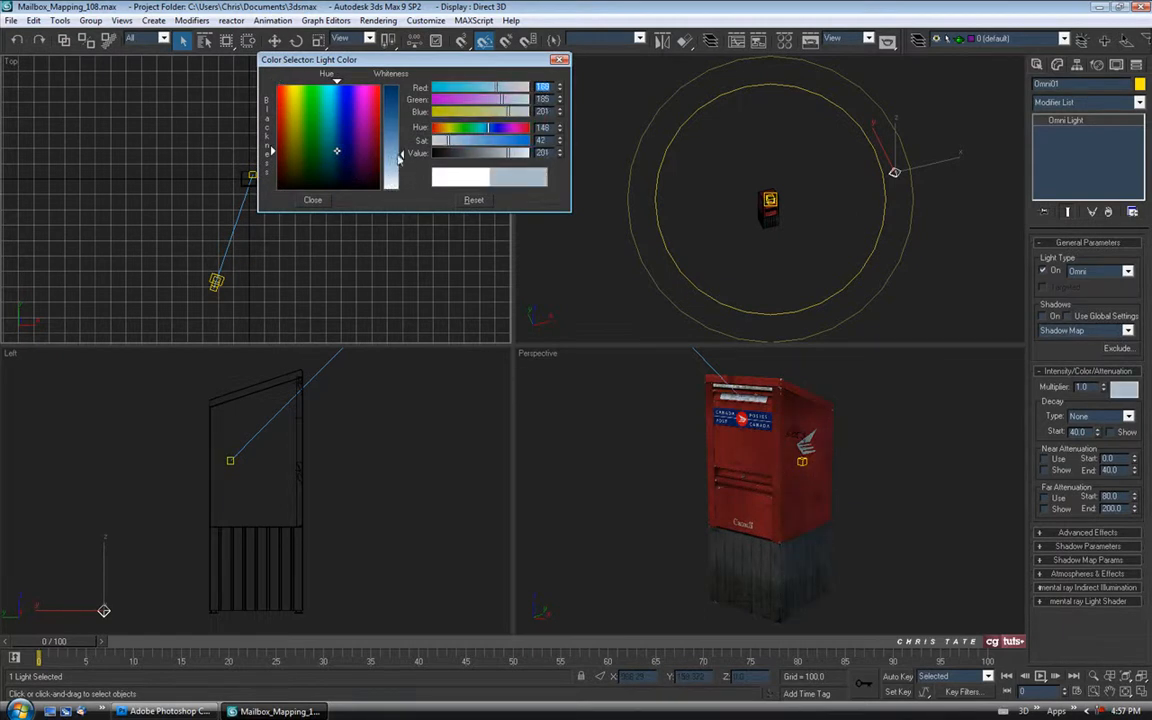
left_click(313, 200)
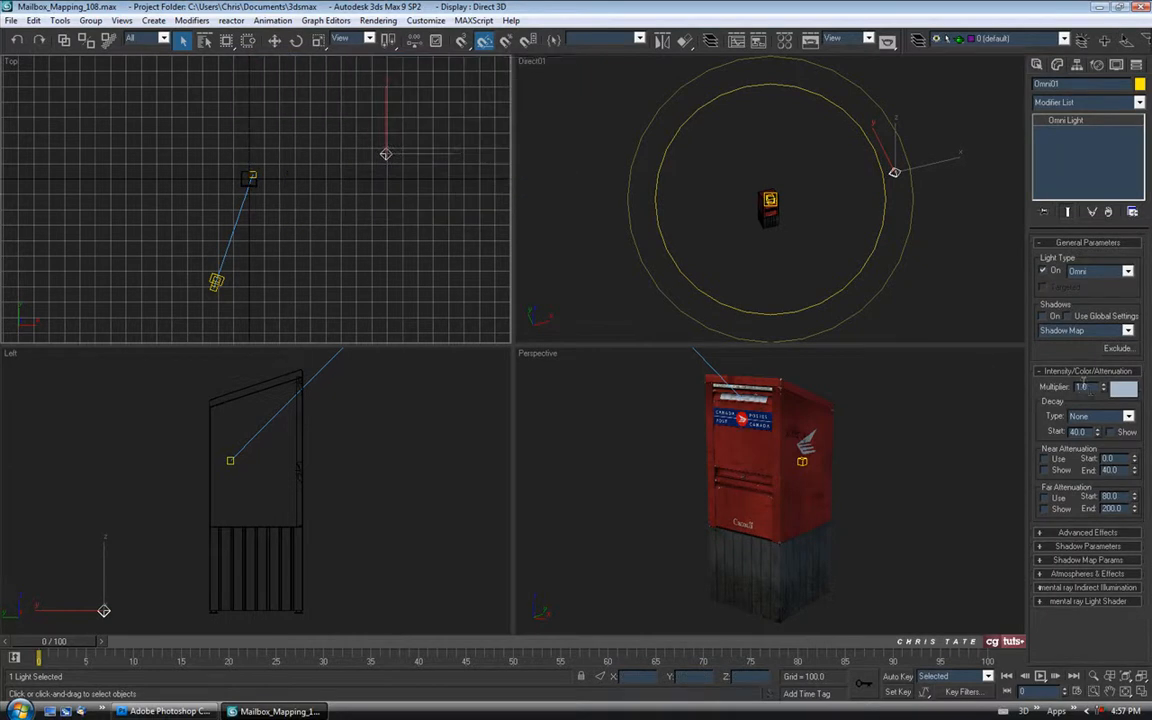
Step: Switch the Perspective viewport to an ActiveShade render of the mailbox
mouse_move(766, 434)
middle_mouse_down("alt")
mouse_move(765, 422)
mouse_move(779, 430)
middle_mouse_up("alt")
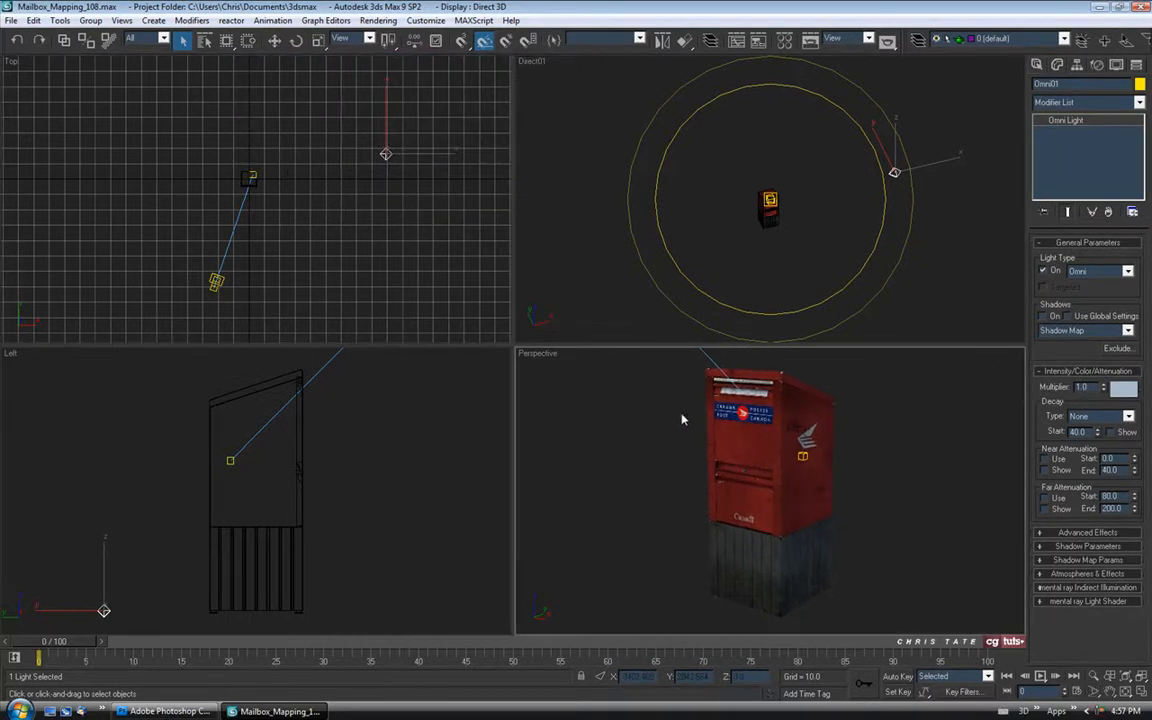
right_click(530, 356)
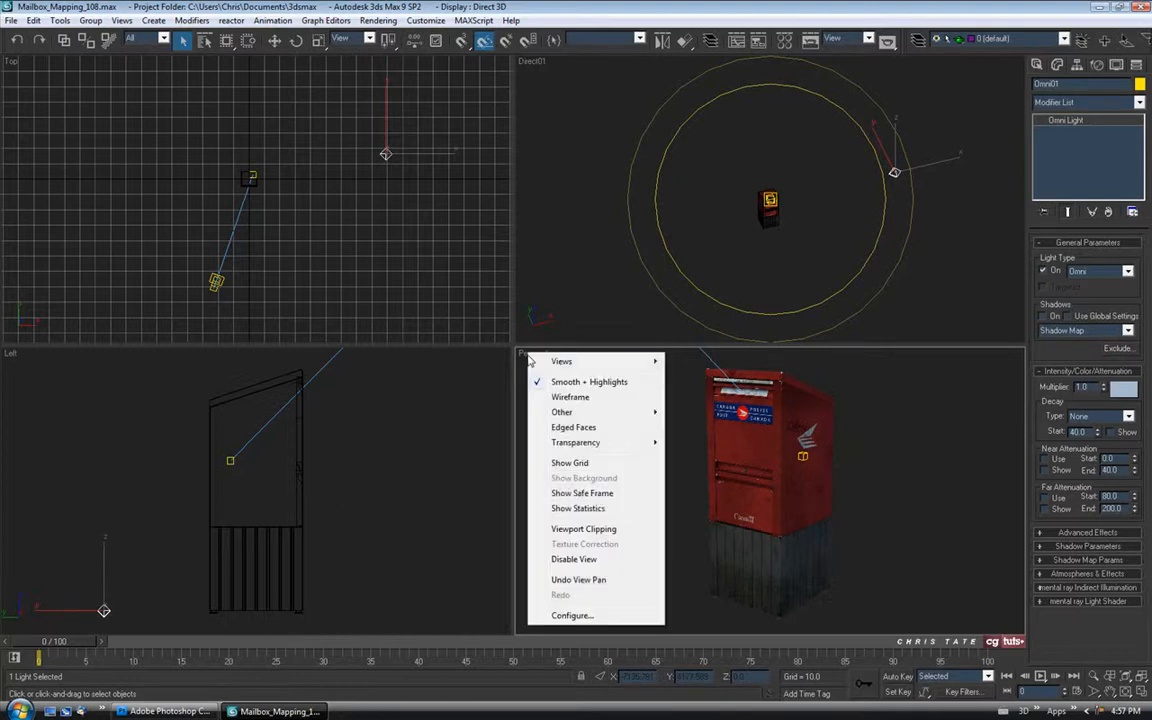
left_click(527, 357)
right_click(527, 357)
mouse_move(640, 363)
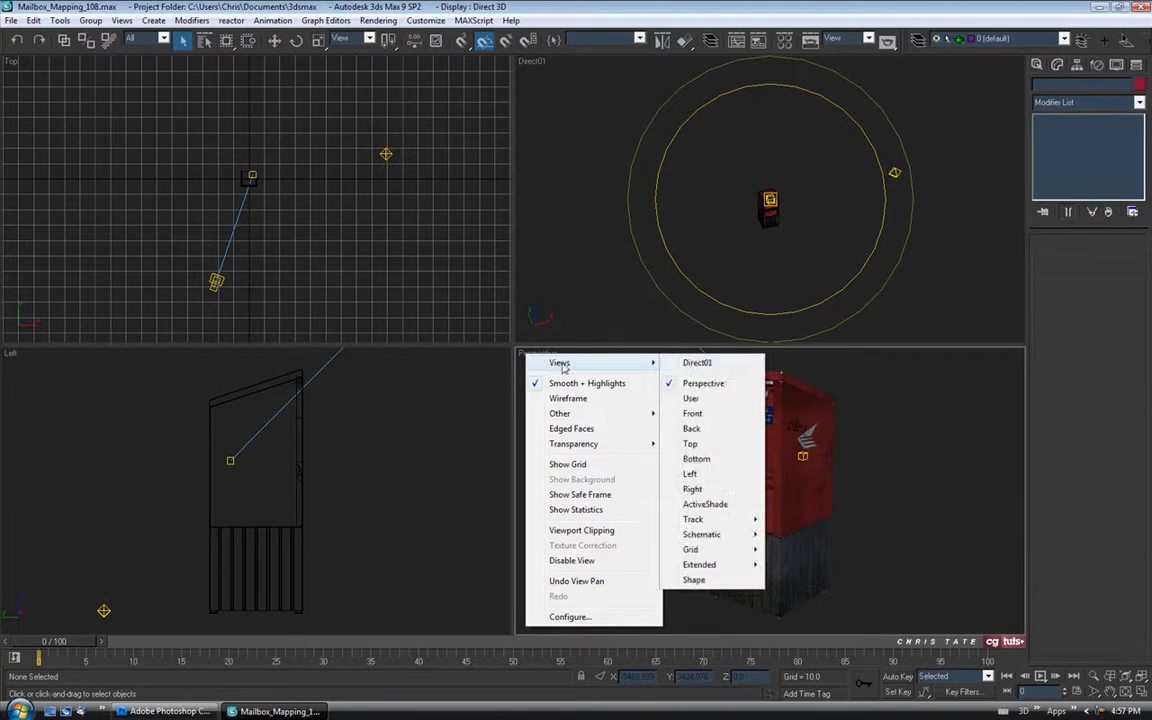
left_click(706, 505)
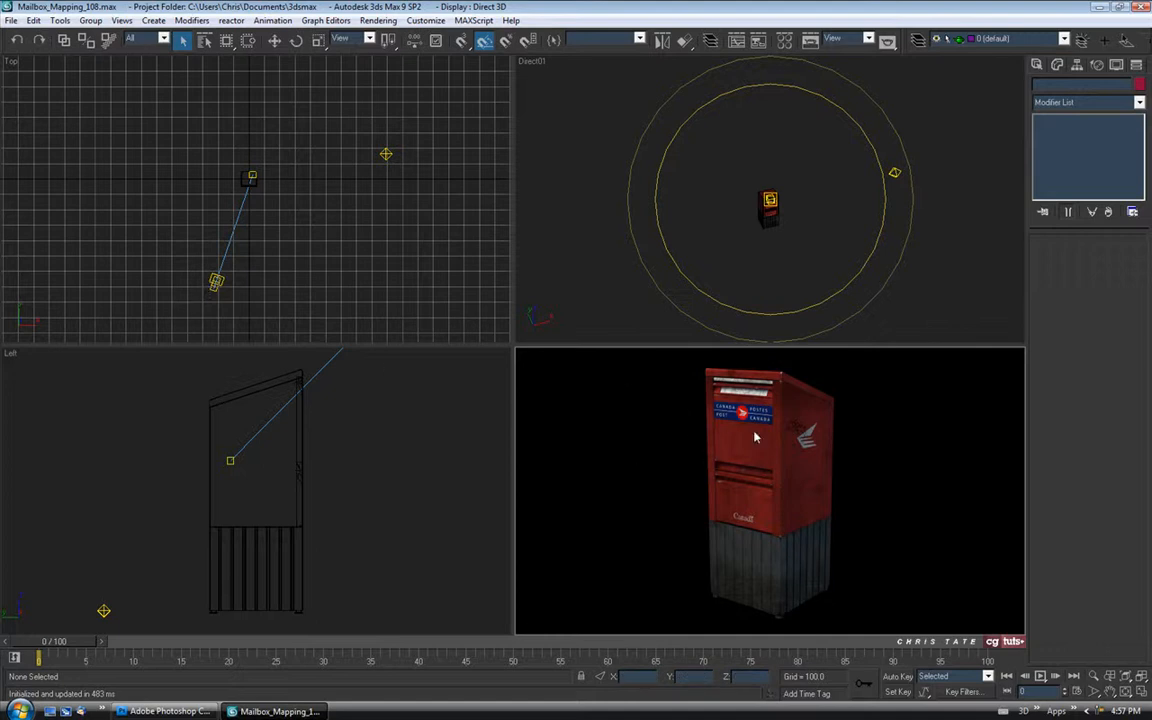
Step: Shift the direct light sideways in the Top view to X about -219 while checking the ActiveShade lighting
key("w")
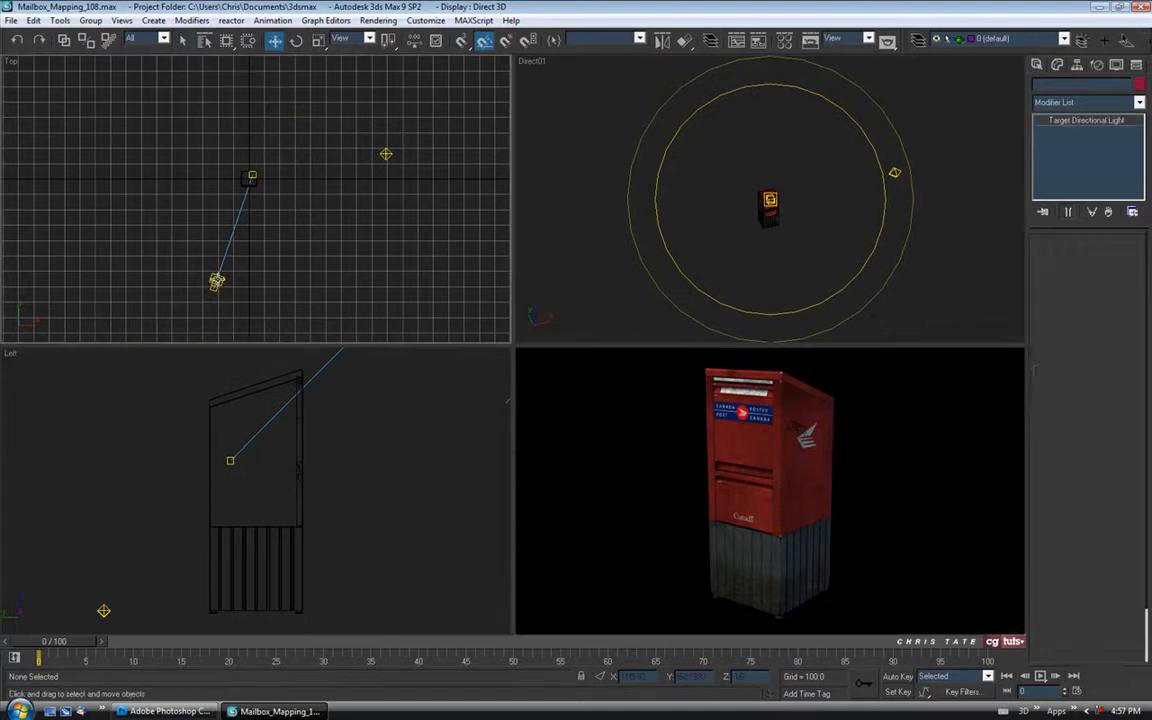
left_click(222, 284)
left_click_drag(234, 291, 243, 290)
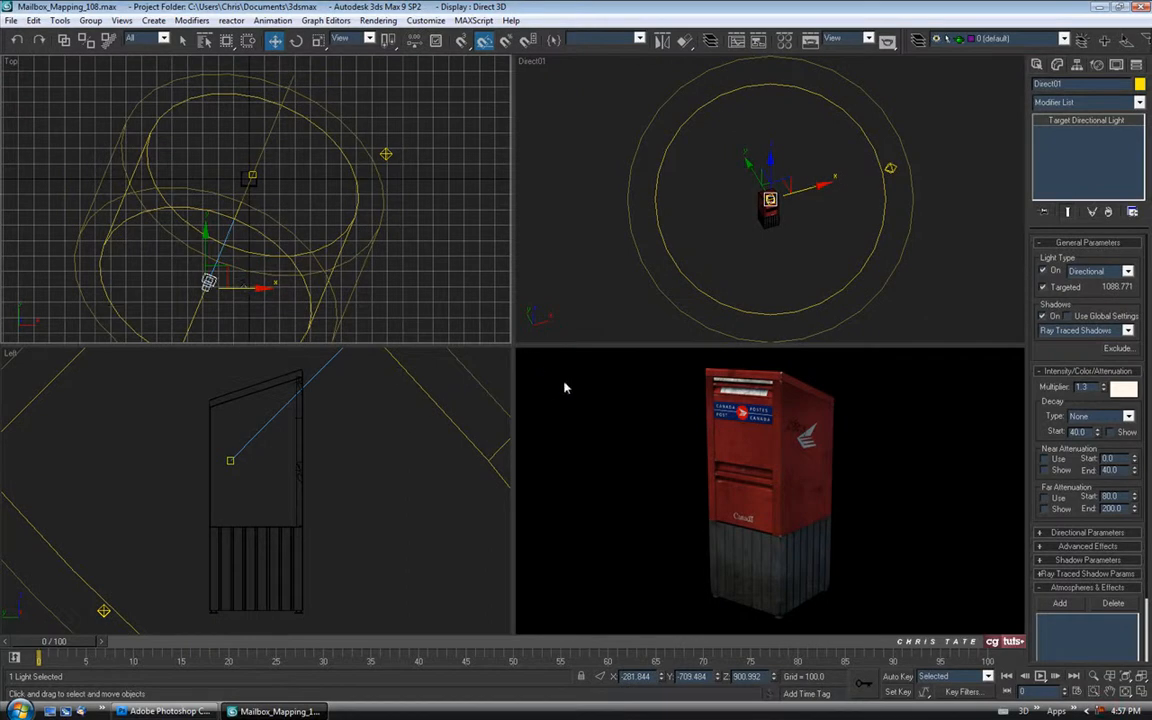
left_click_drag(214, 297, 224, 296)
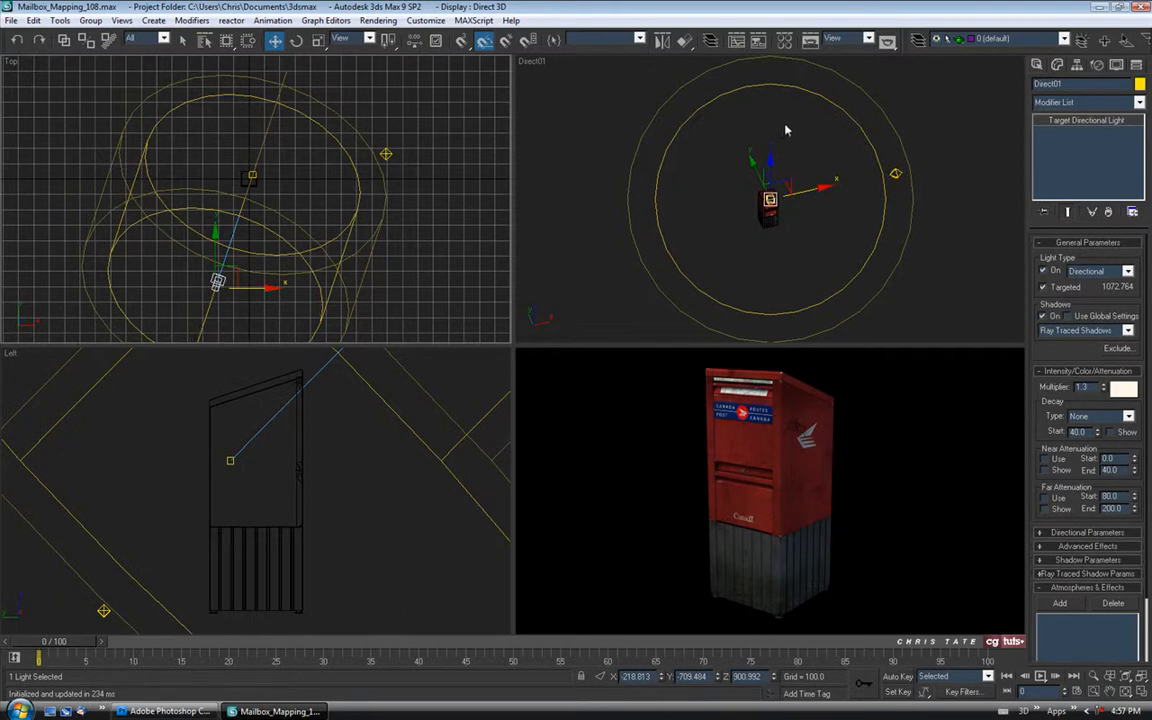
Step: Open the Material Editor and magnify the mailbox material's sample in a smaller window beside the editor
key("m")
left_click_drag(140, 70, 345, 91)
double_click(347, 220)
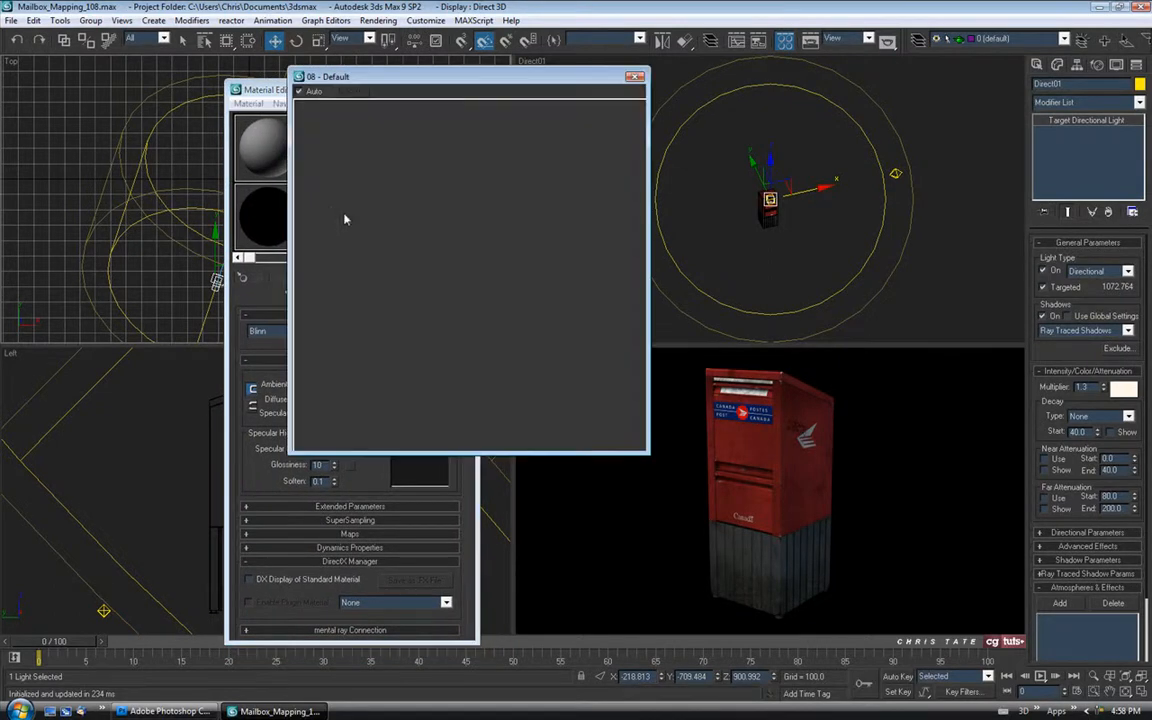
left_click_drag(527, 77, 697, 80)
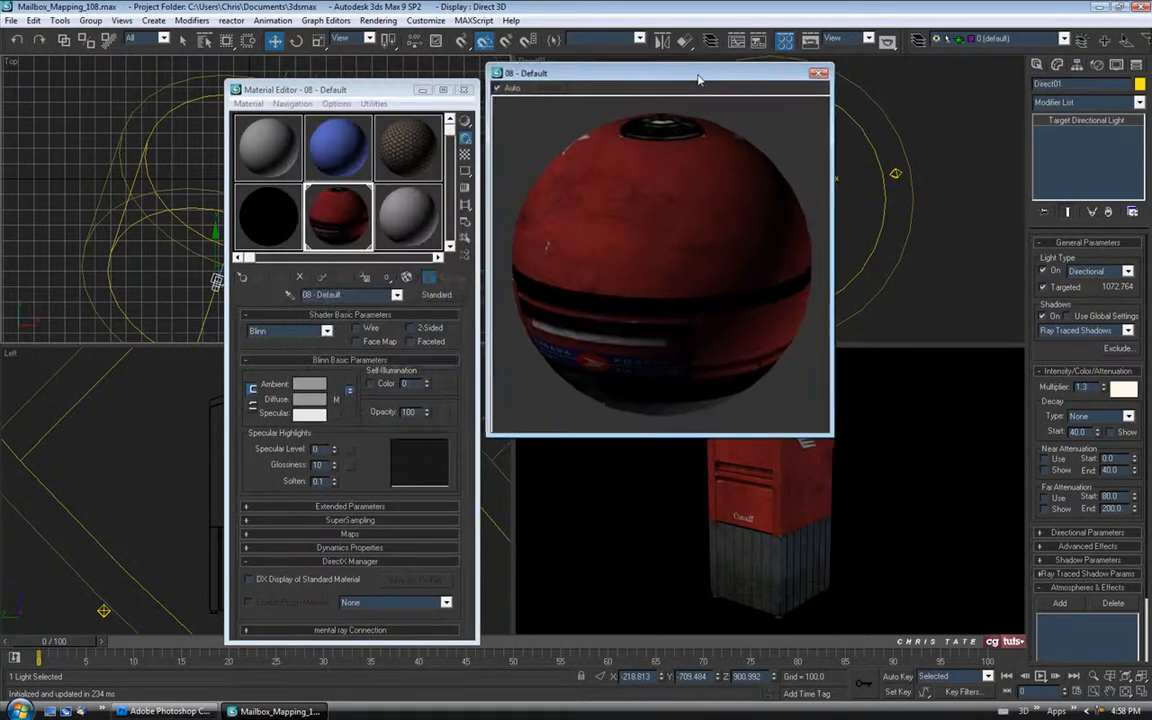
left_click_drag(818, 420, 715, 320)
left_click_drag(569, 77, 566, 94)
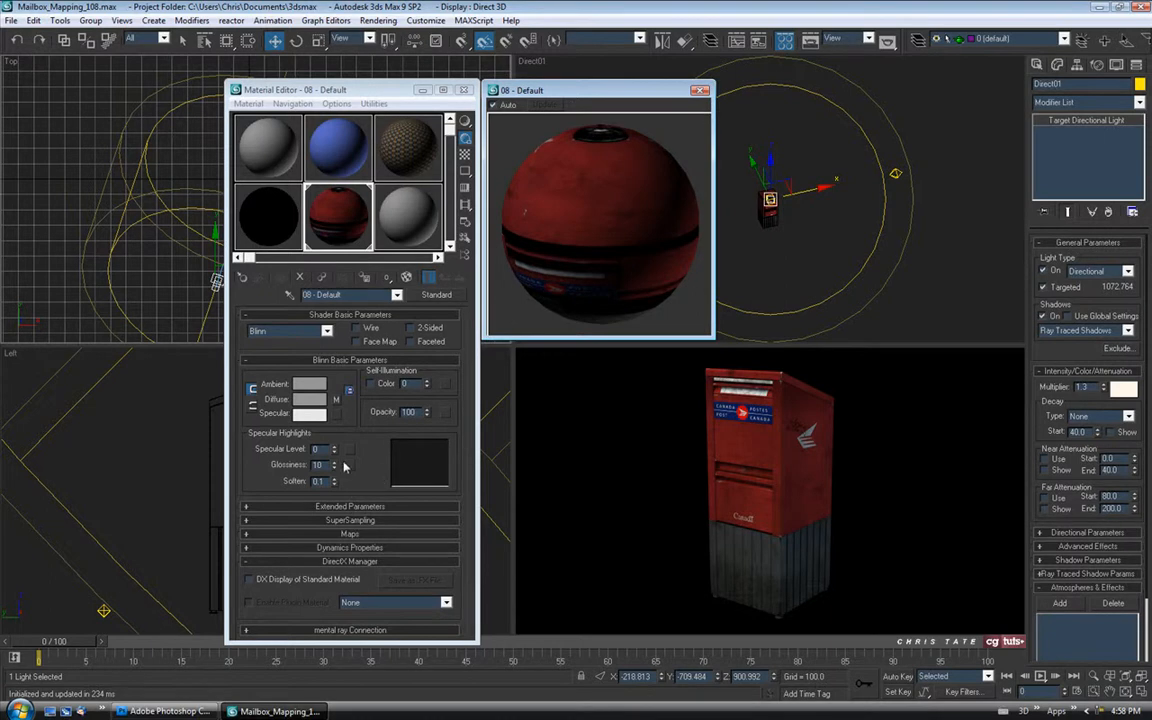
Step: Replace the material's Diffuse Color bitmap with Mailbox_Diffuse.jpg and return to the parent material
left_click(349, 535)
scroll(395, 470, "down", 1)
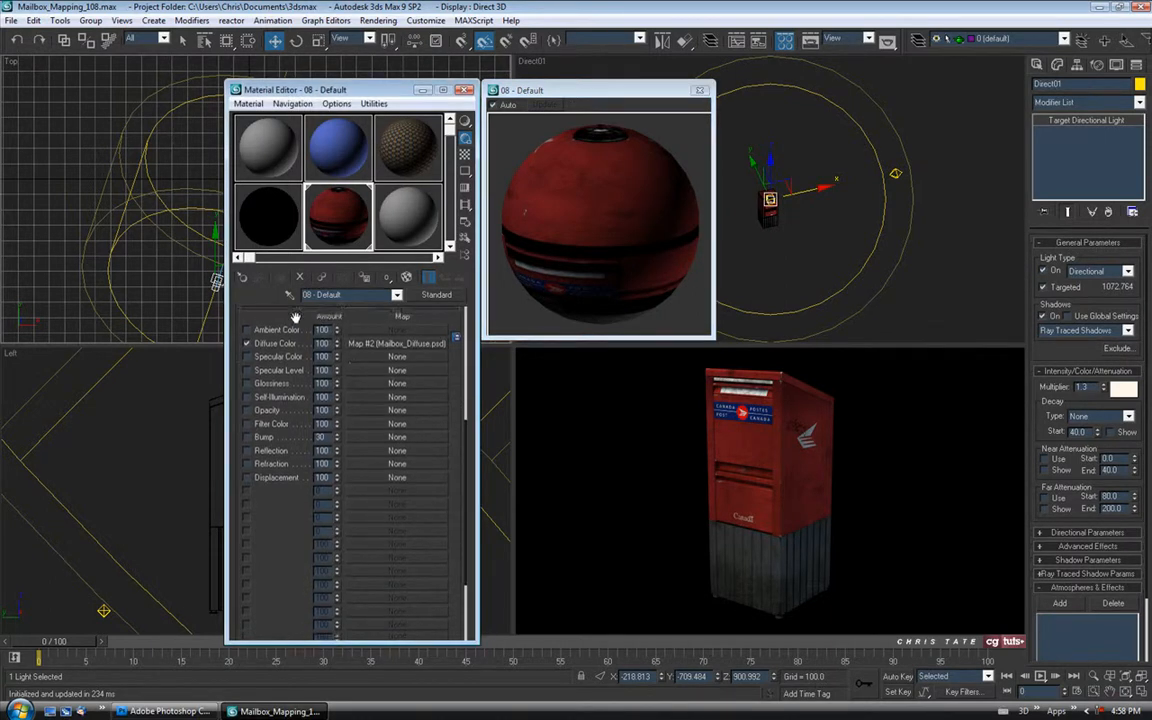
left_click(432, 348)
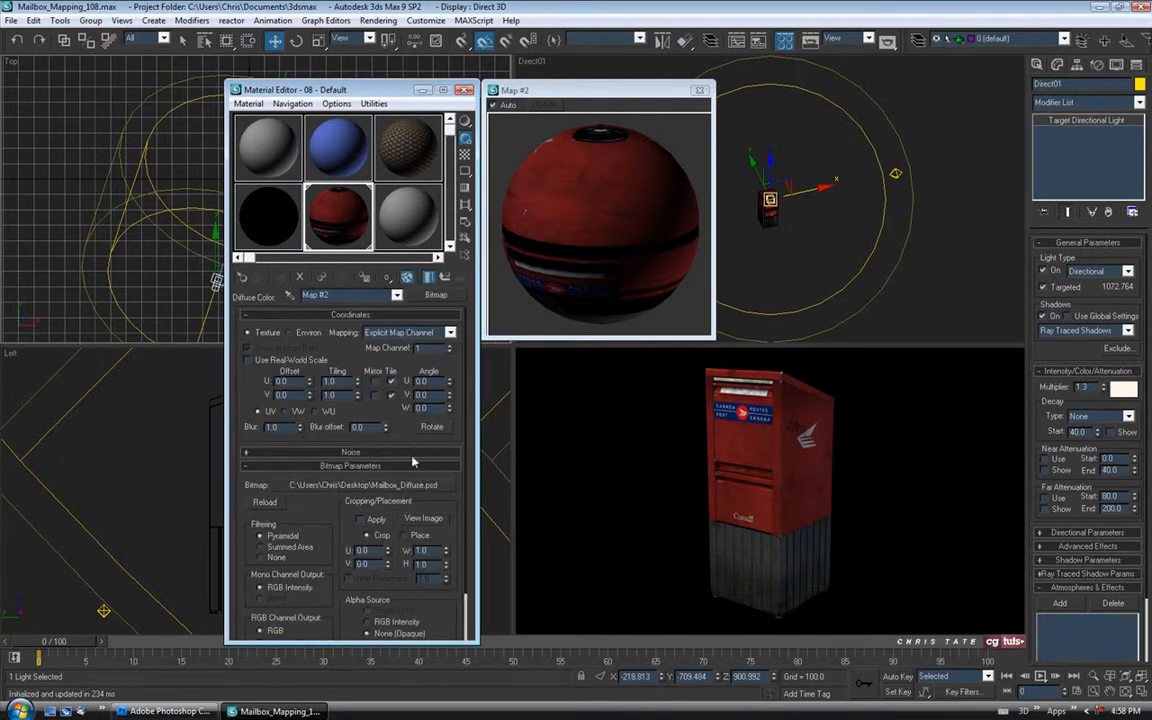
left_click(384, 489)
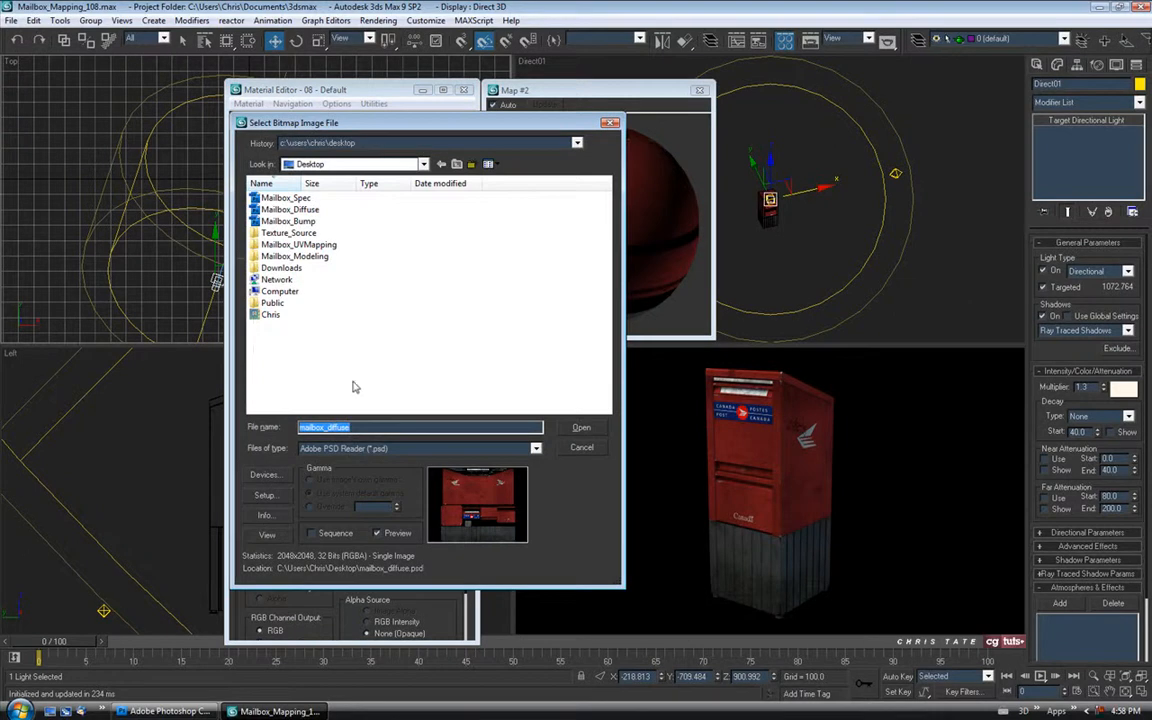
left_click(353, 449)
left_click(317, 408)
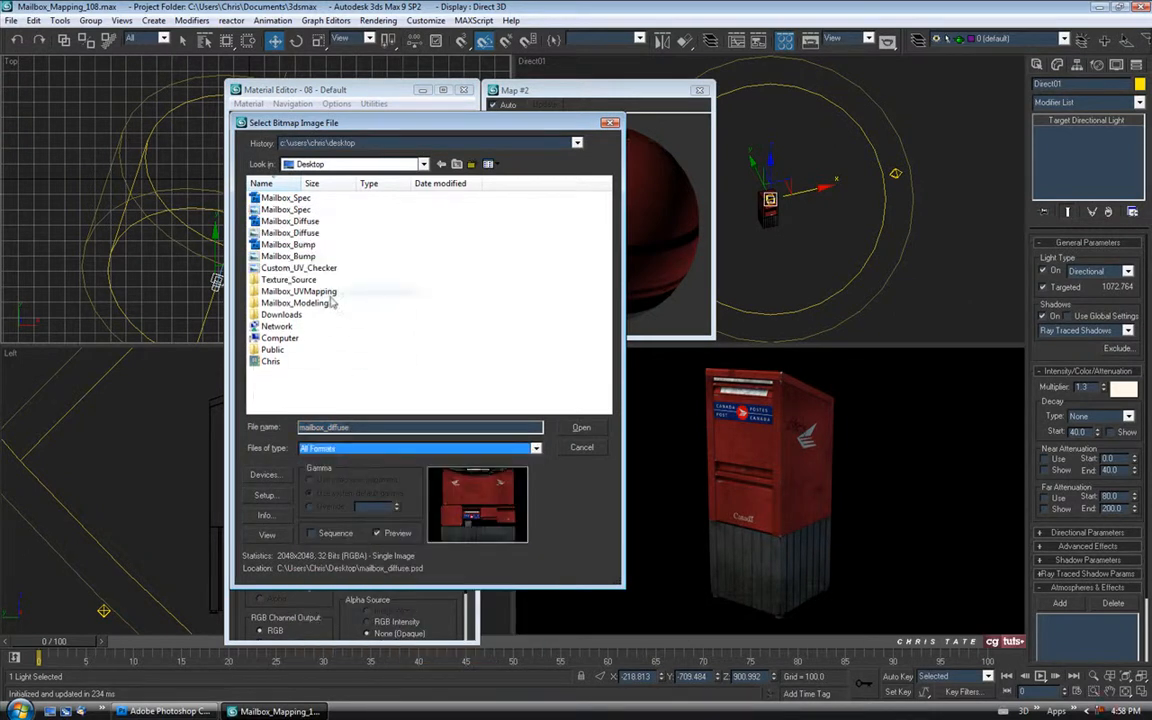
left_click(290, 232)
left_click(583, 429)
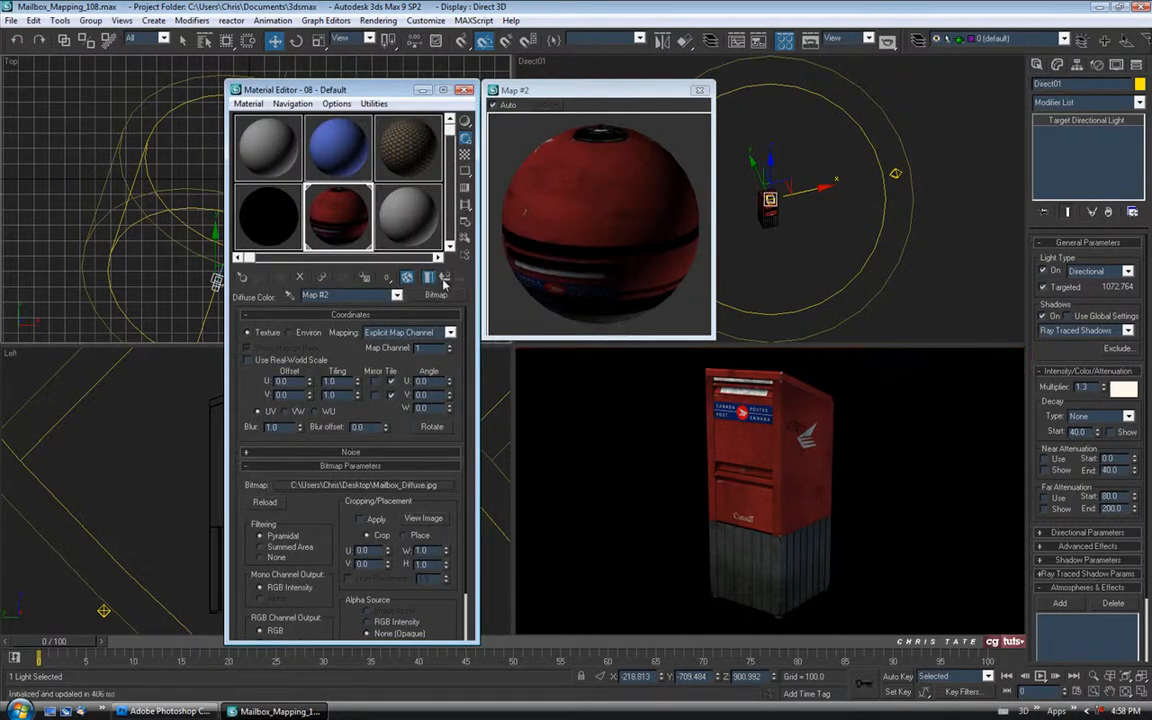
left_click(444, 278)
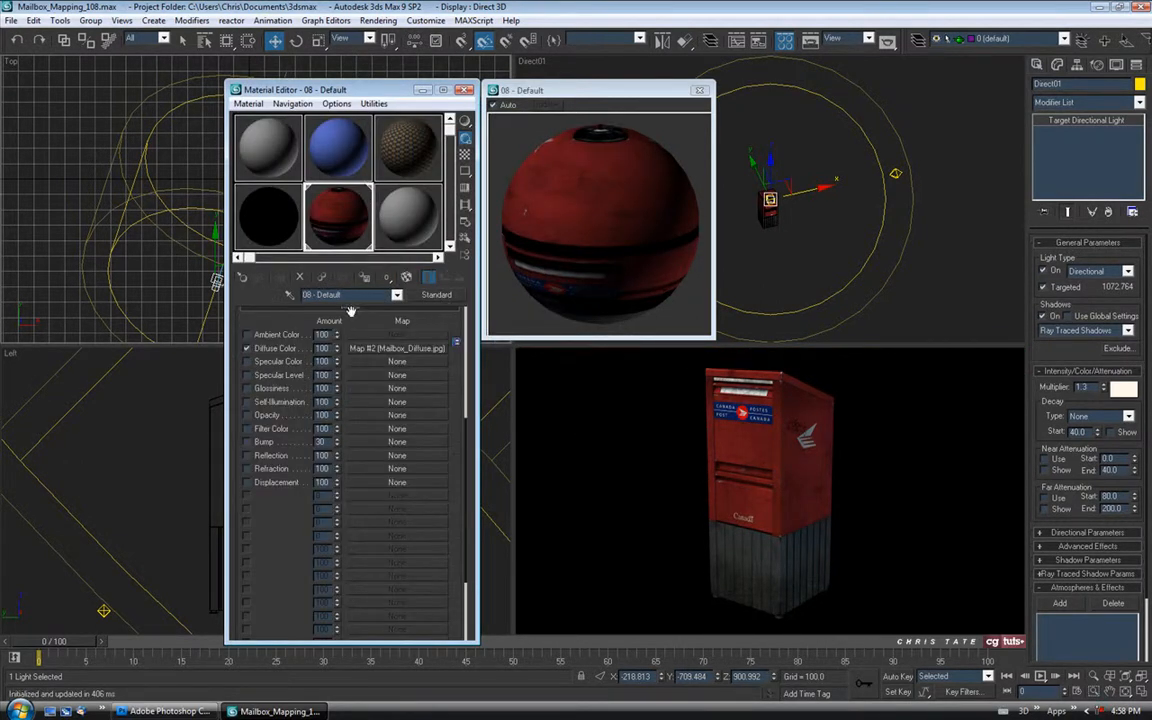
Step: Assign Mailbox_Spec.jpg as a Bitmap to the material's Specular Level map and return to the parent material
left_click(395, 376)
double_click(378, 163)
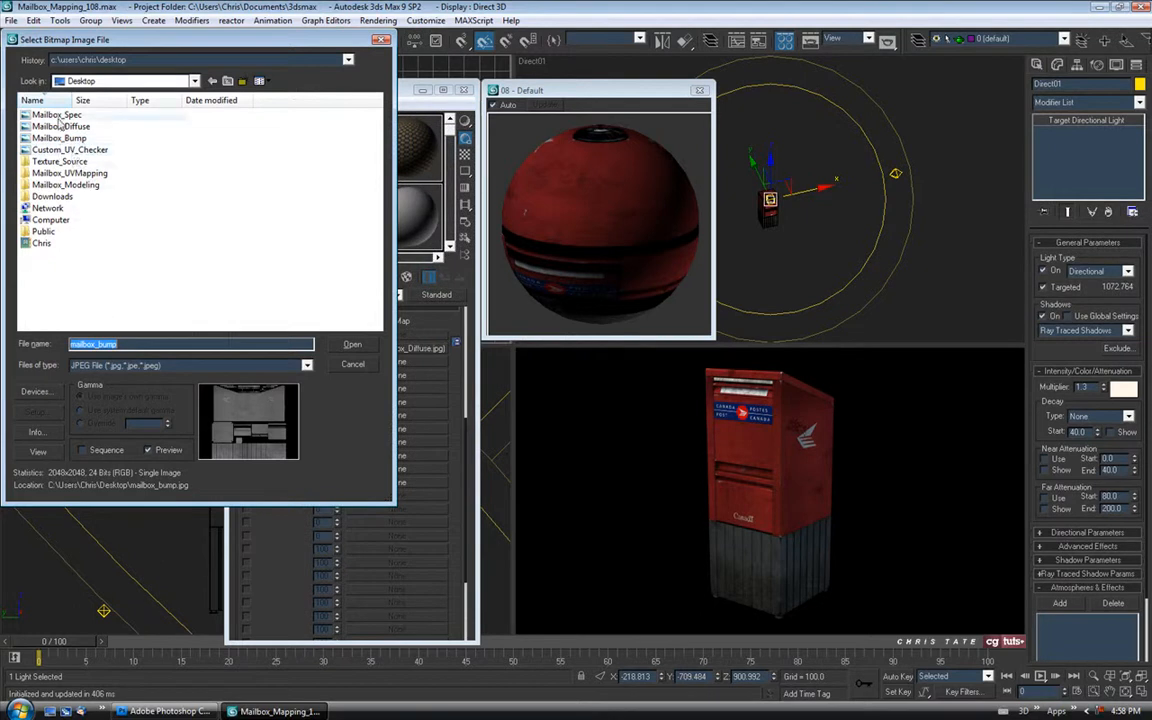
left_click(56, 115)
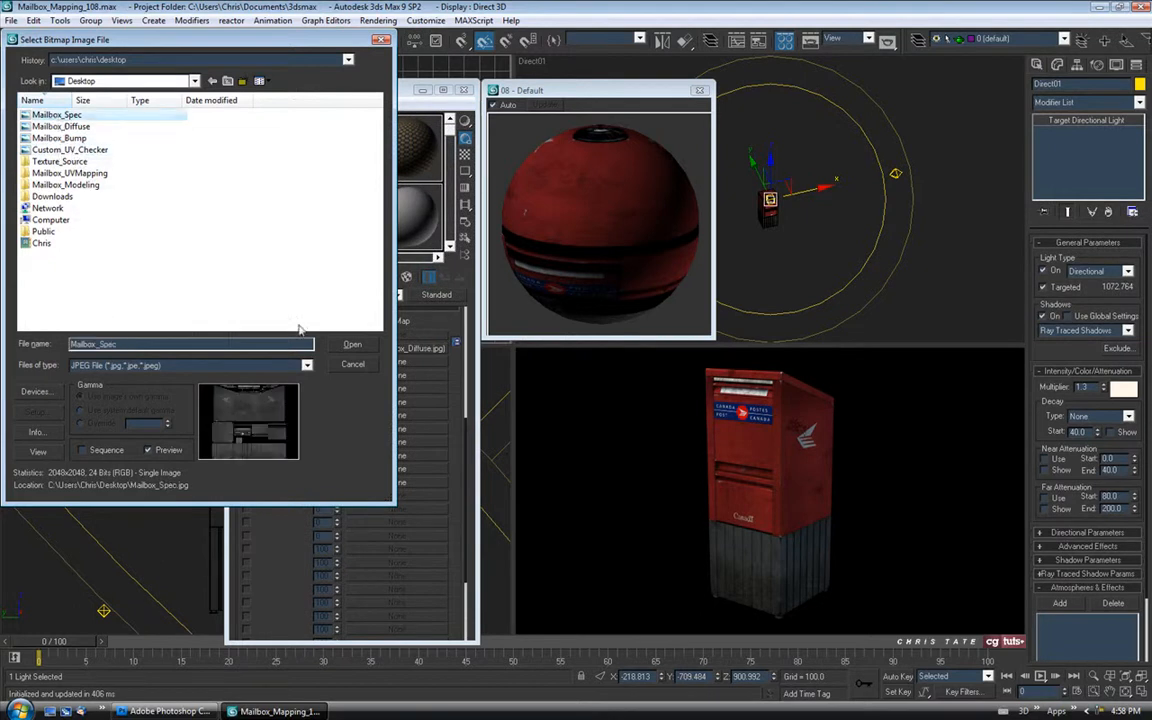
left_click(352, 345)
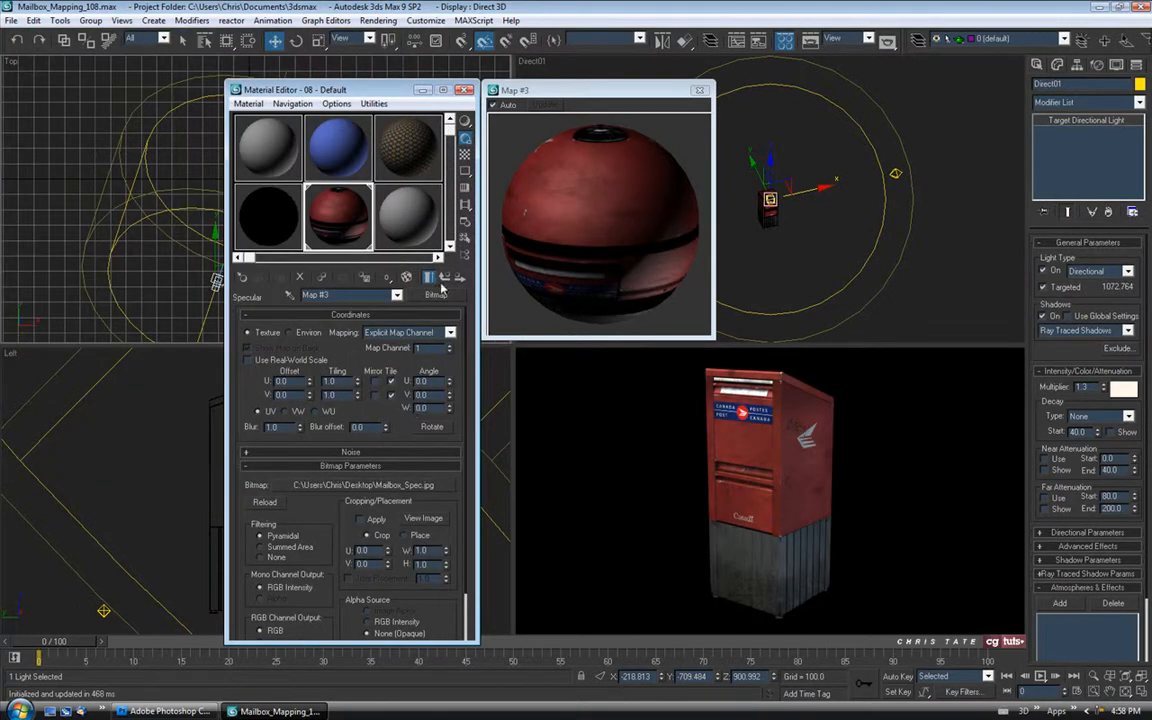
left_click(429, 277)
Step: Assign Mailbox_Bump.jpg as a Bitmap to the material's Bump map
scroll(454, 416, "down", 1)
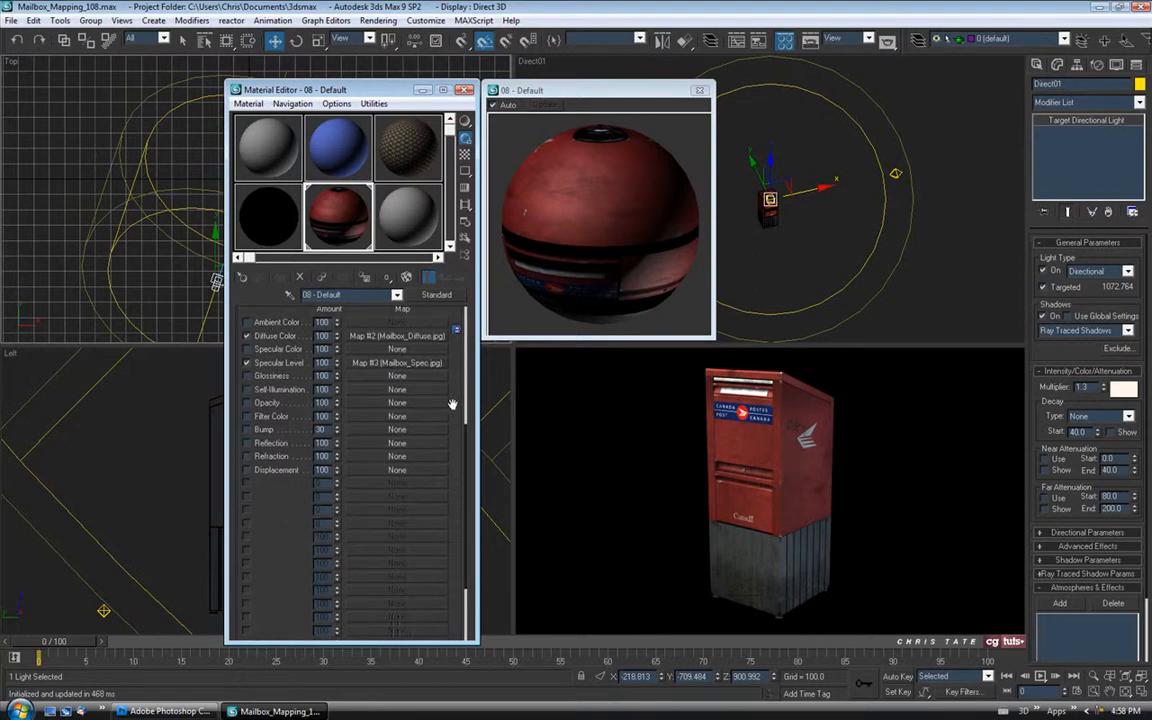
left_click(397, 429)
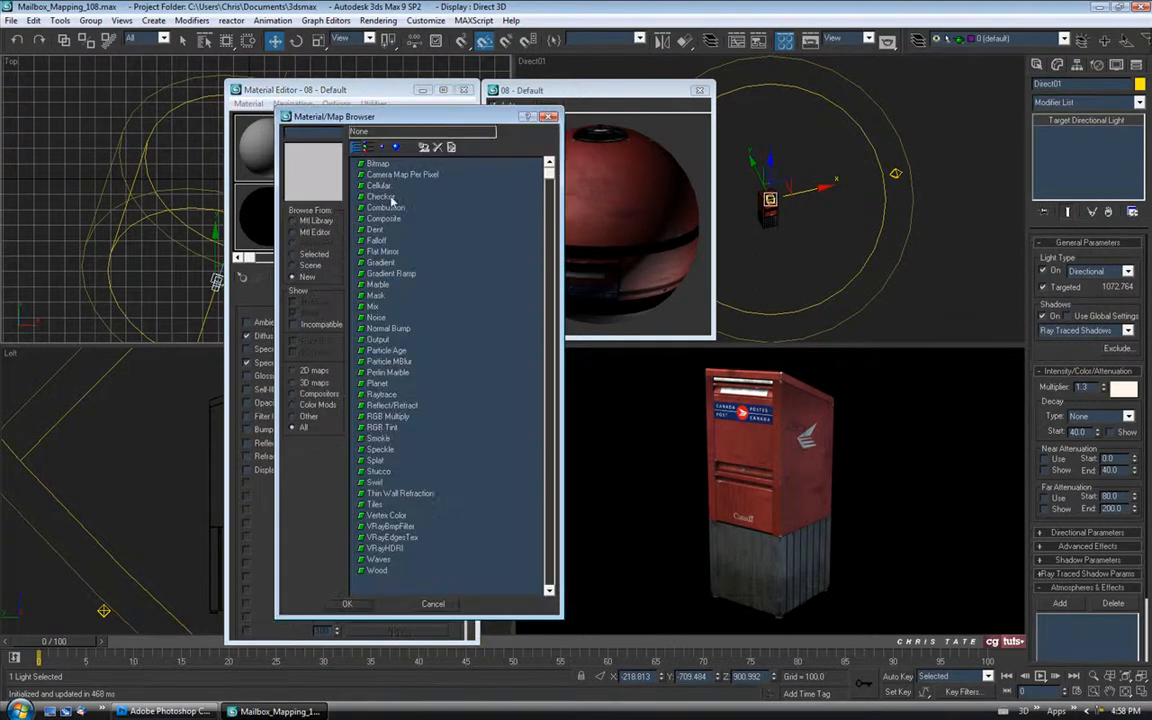
double_click(369, 160)
left_click(59, 138)
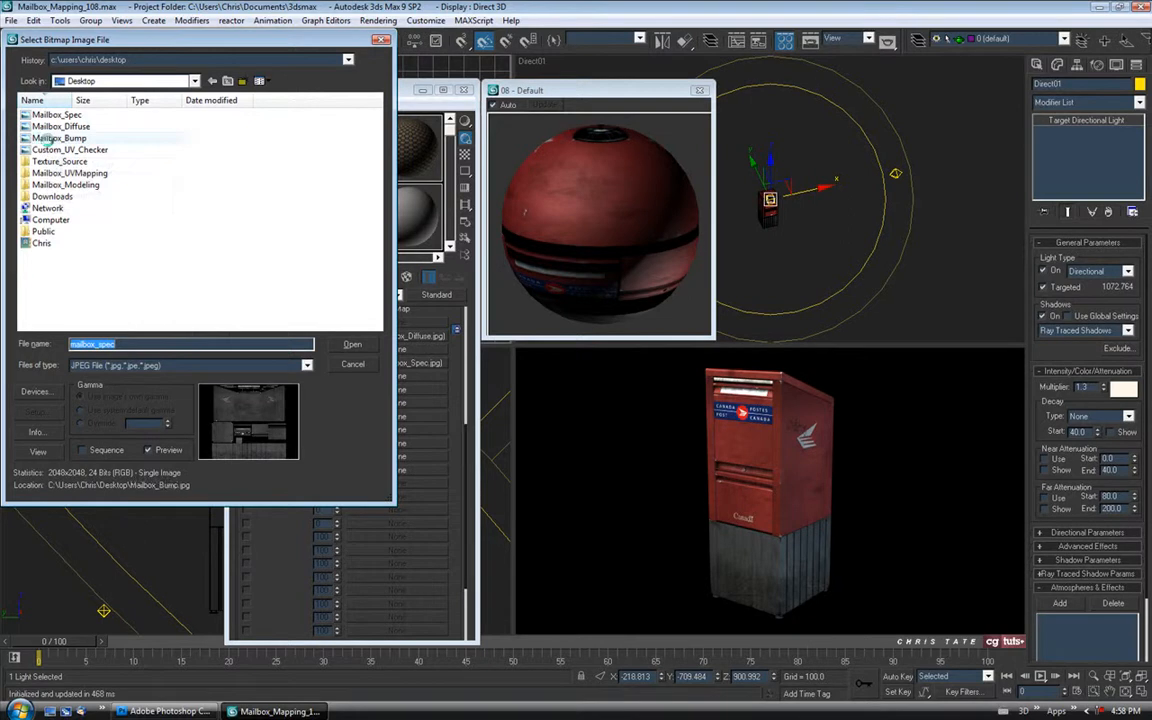
left_click(350, 345)
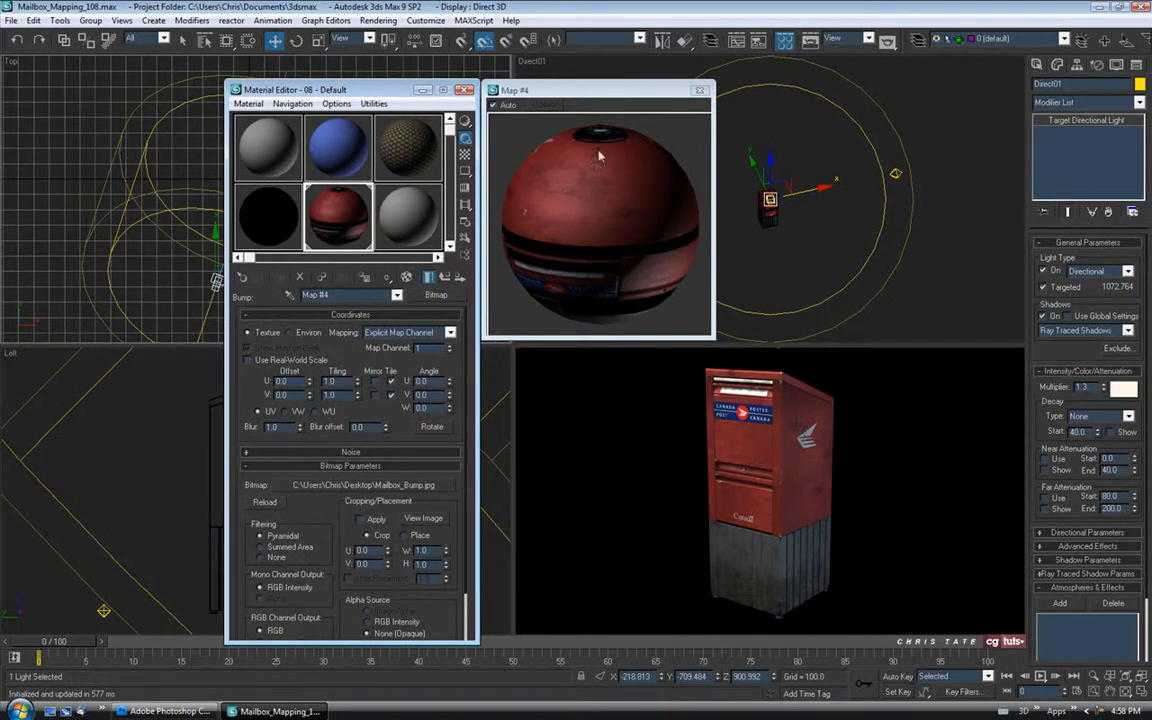
Step: Enlarge the magnified sample window, set it to Drag/Rotate and rotate the sphere to examine the bump and specular detail
left_click_drag(549, 90, 566, 70)
left_click_drag(729, 316, 795, 384)
left_click_drag(682, 71, 691, 27)
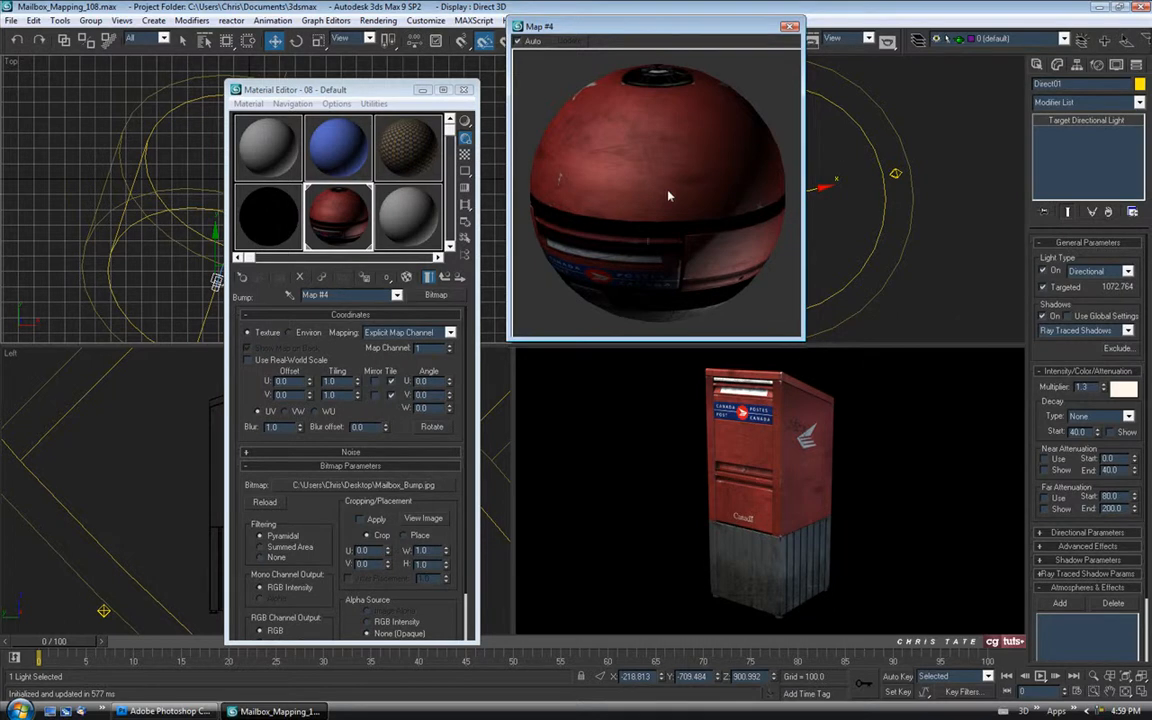
right_click(644, 143)
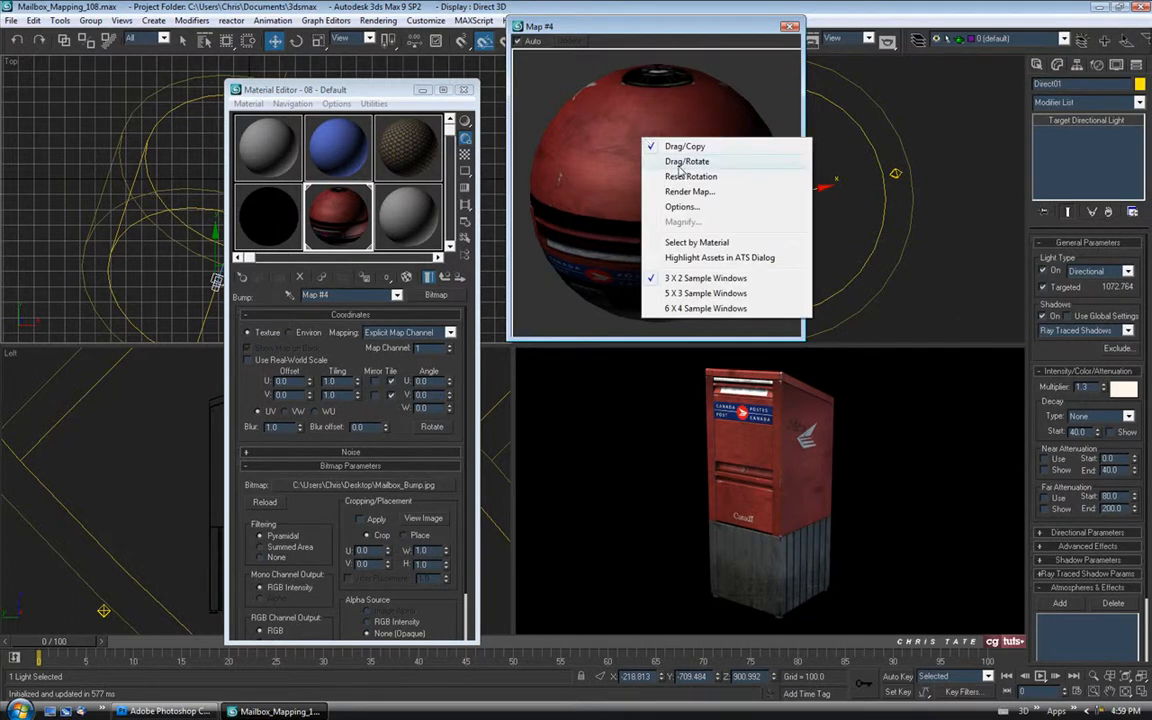
left_click(675, 158)
left_click_drag(661, 172, 674, 172)
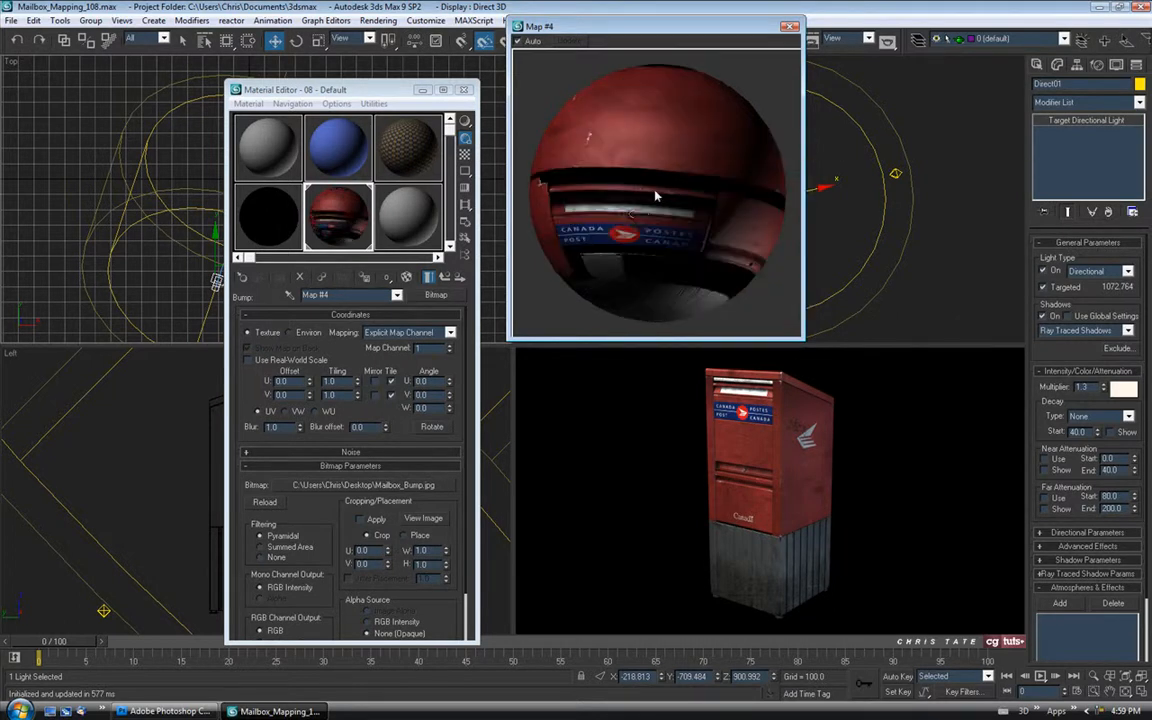
left_click_drag(541, 169, 614, 215)
middle_click_drag(614, 215, 735, 241)
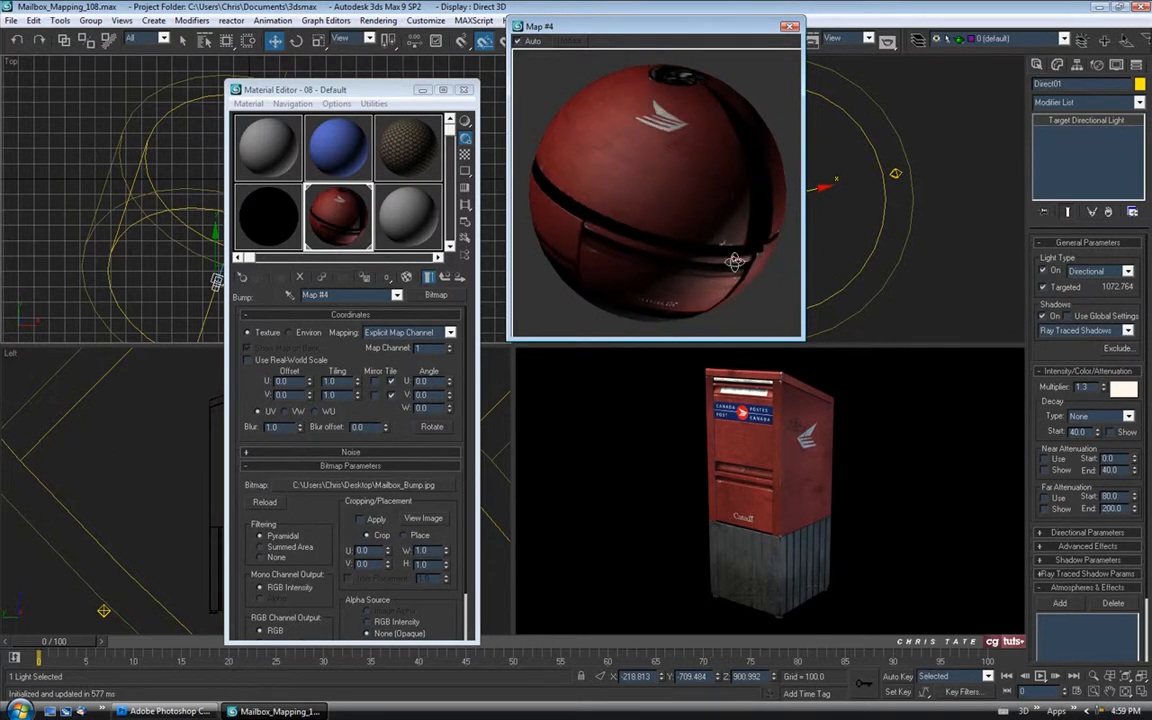
Step: Return to the parent material and duplicate the Specular Level map into Specular Color with the Copy method
left_click(430, 277)
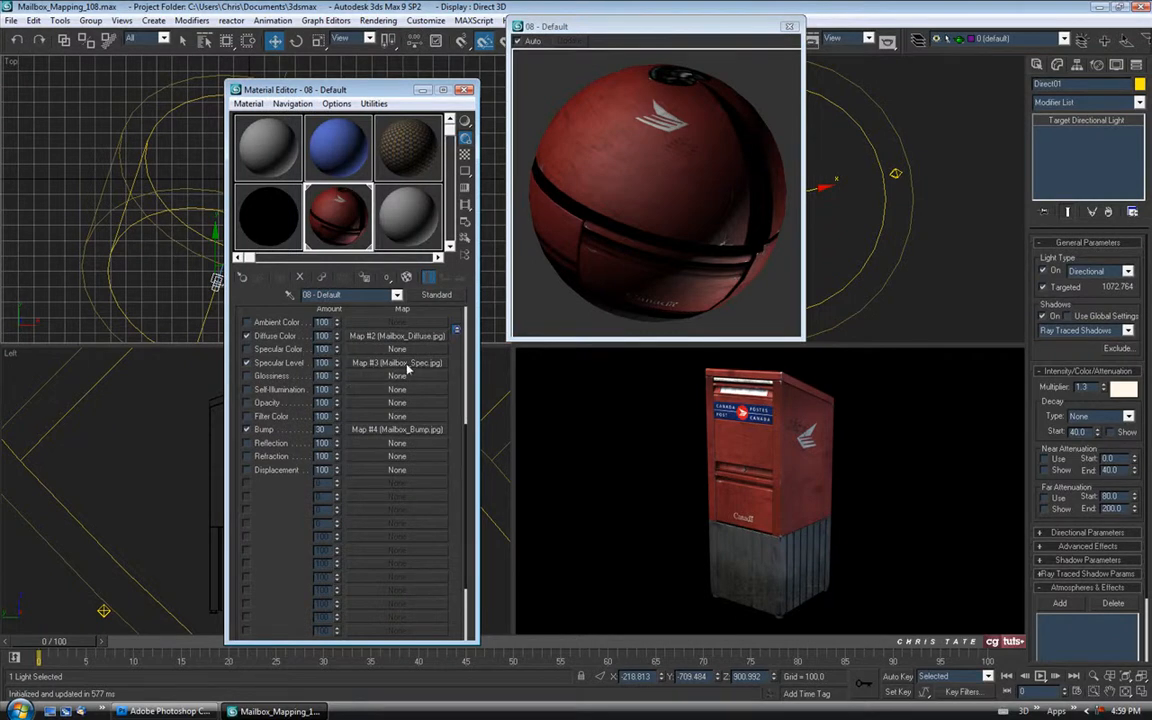
left_click_drag(409, 355, 409, 354)
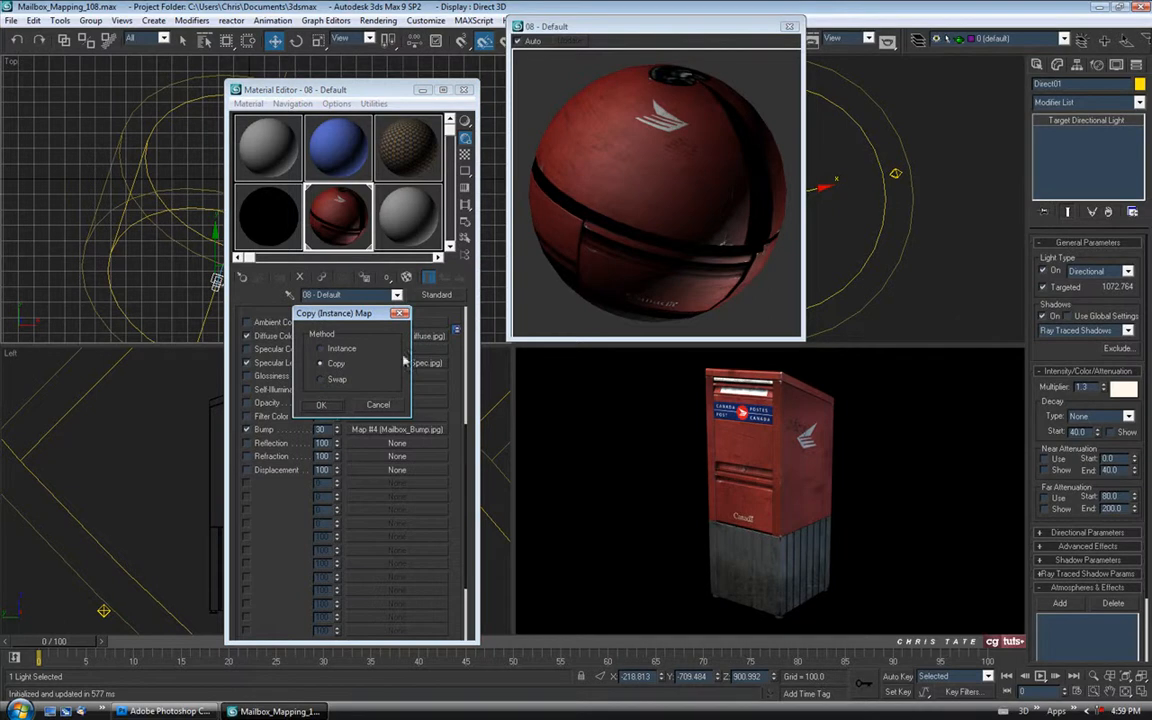
left_click_drag(325, 313, 336, 129)
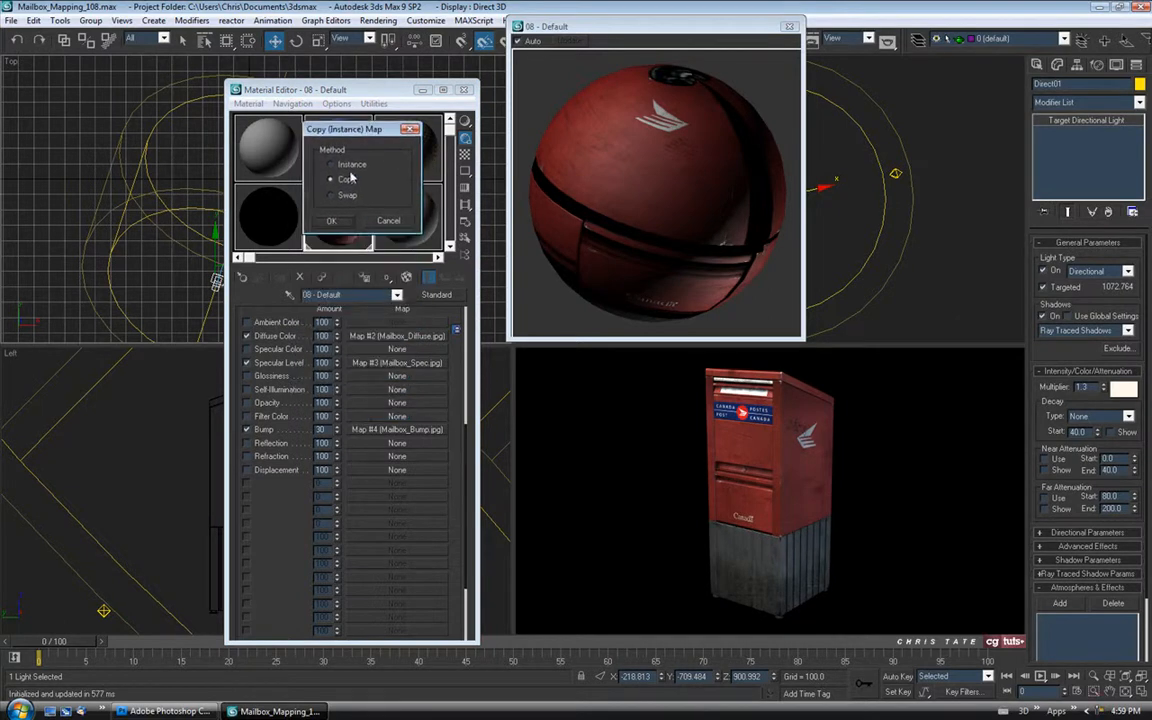
left_click(334, 222)
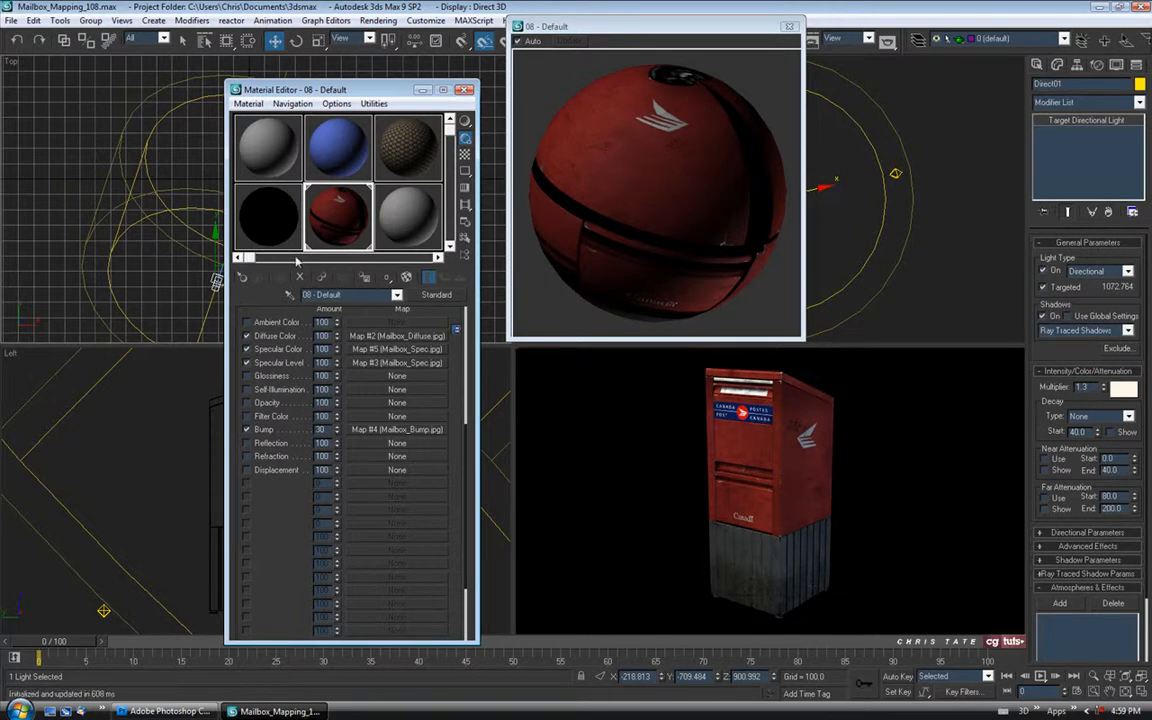
Step: Try a Specular Color map amount of 50, and settle on 30
double_click(322, 348)
type("50")
key("Return")
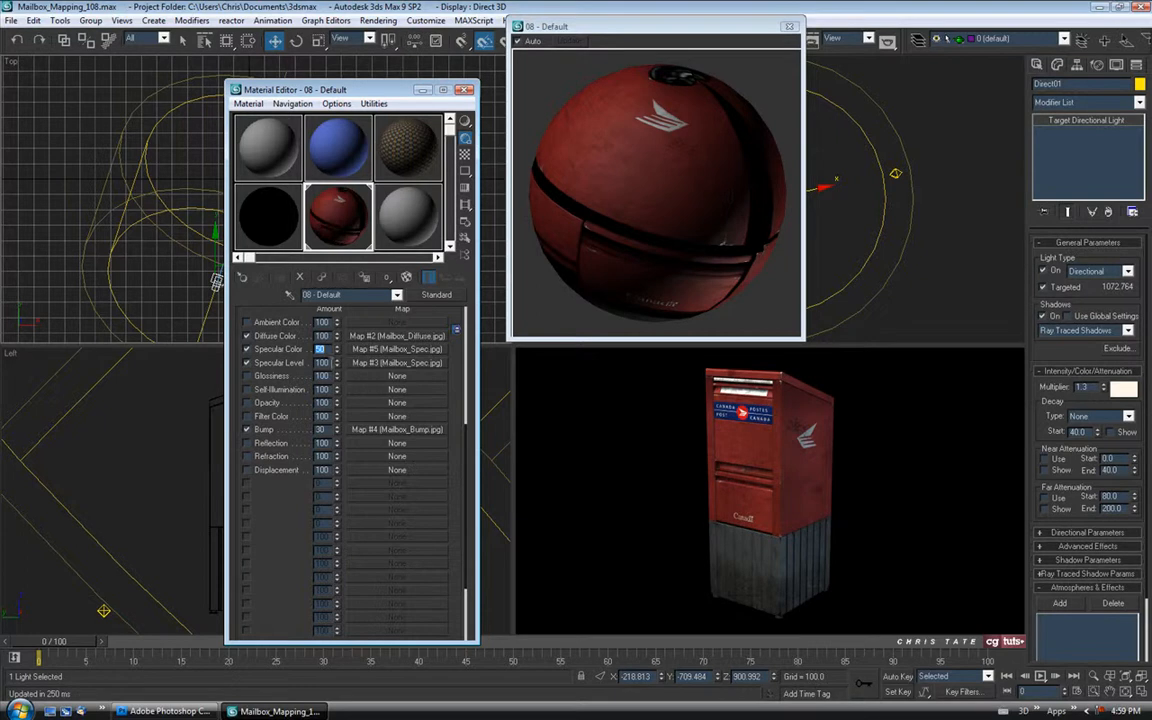
type("3")
key("Return")
Step: Shrink the magnified sample window and place it beside the Material Editor, clear of the ActiveShade view
mouse_move(367, 312)
left_mouse_down()
mouse_move(368, 524)
mouse_move(367, 294)
mouse_move(367, 326)
left_mouse_up()
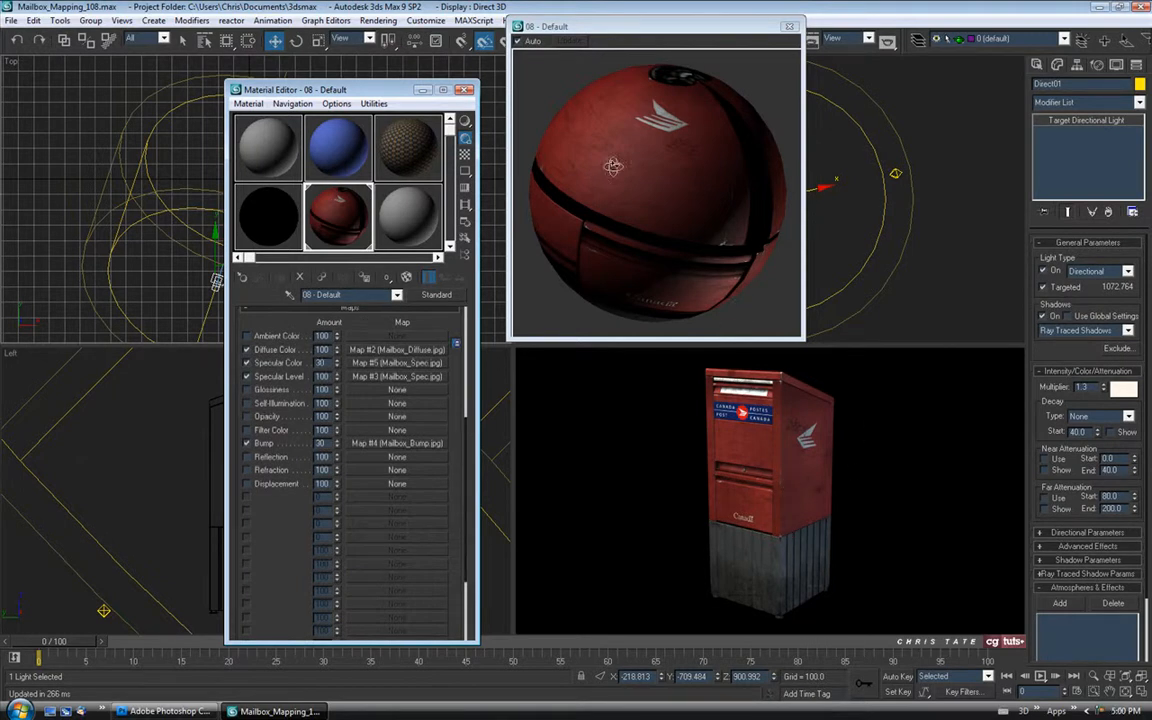
left_click_drag(700, 30, 677, 85)
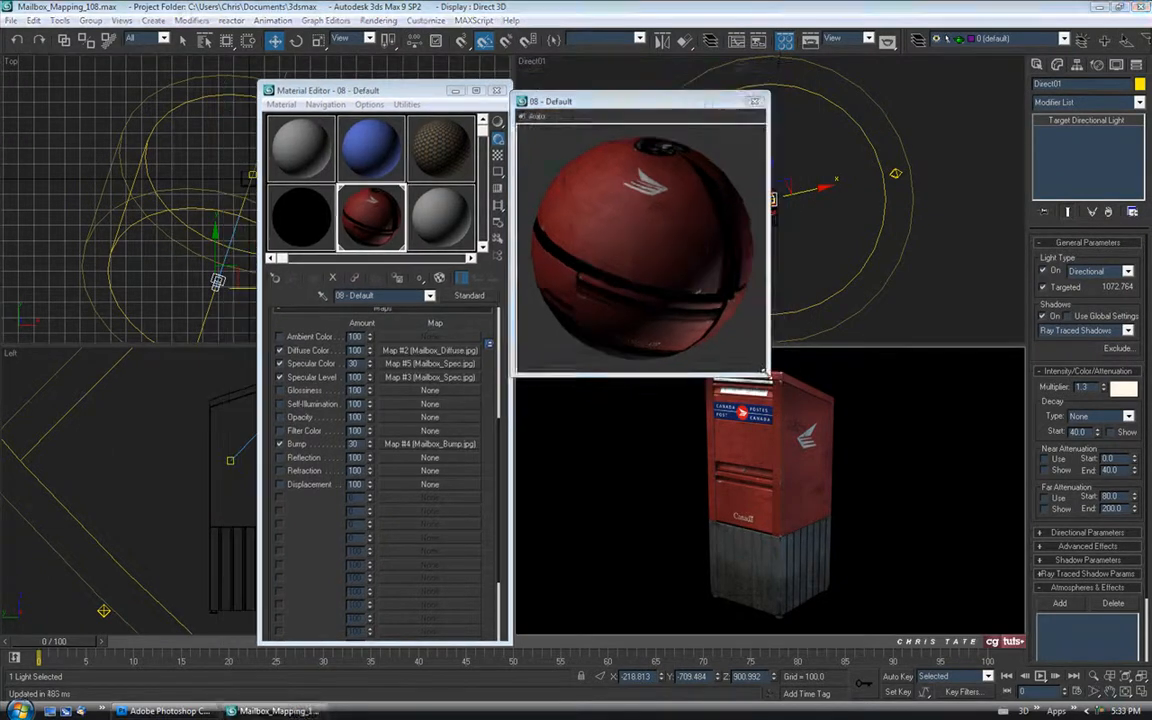
left_click_drag(766, 373, 718, 325)
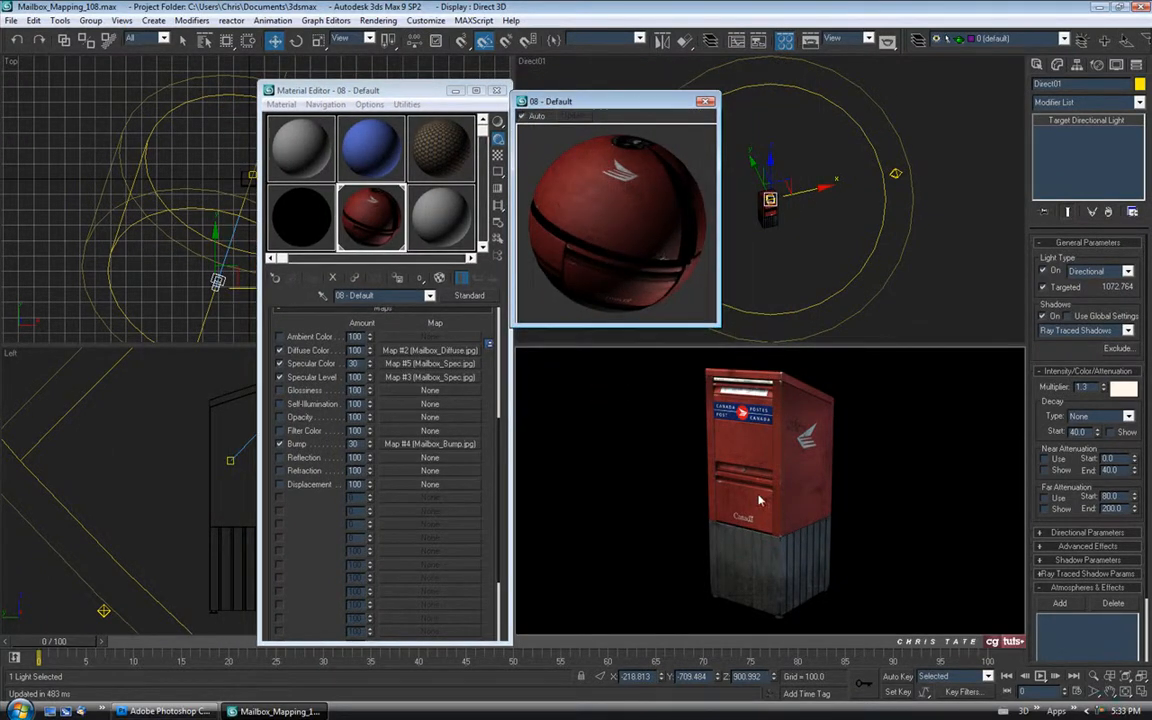
Step: Render the Perspective view at 800x600, examine the mailbox in the rendered frame and close that frame
left_click(811, 44)
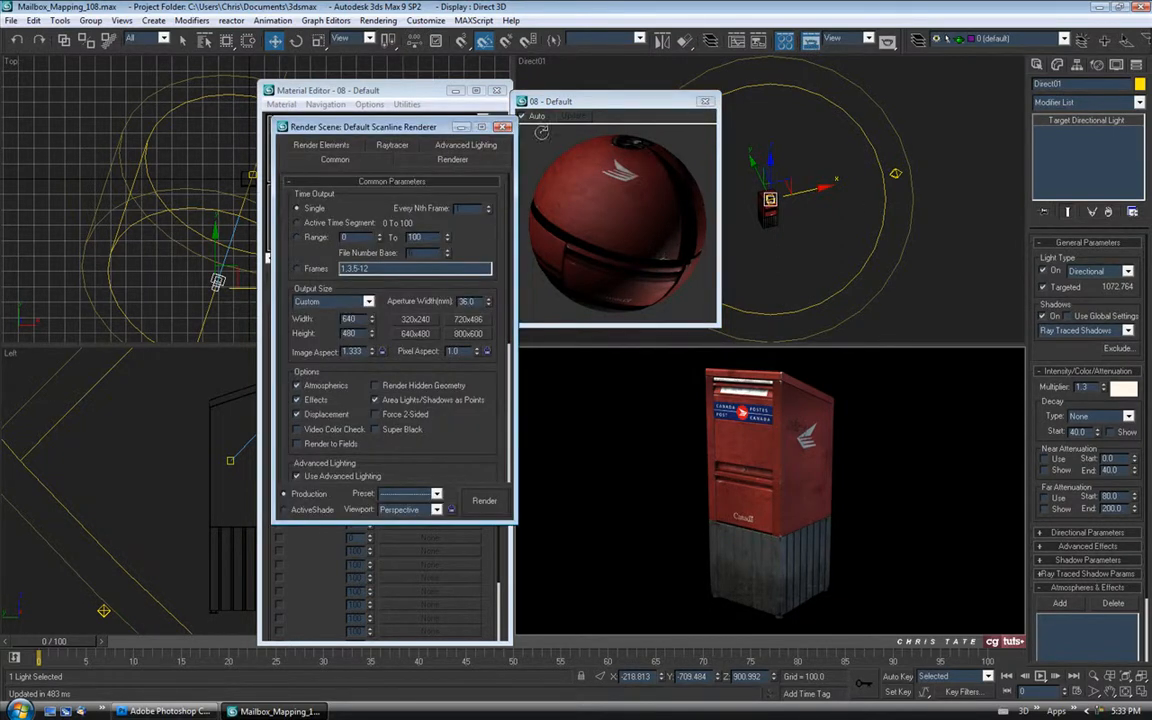
left_click_drag(411, 131, 400, 195)
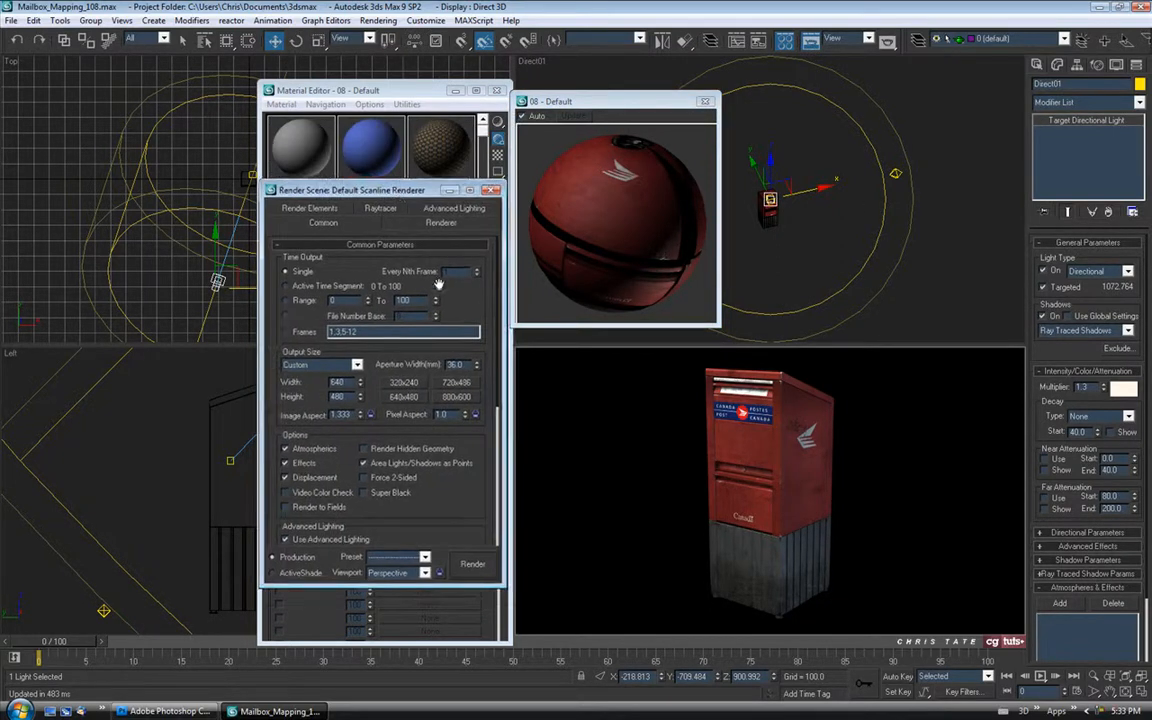
left_click(456, 397)
left_click(474, 566)
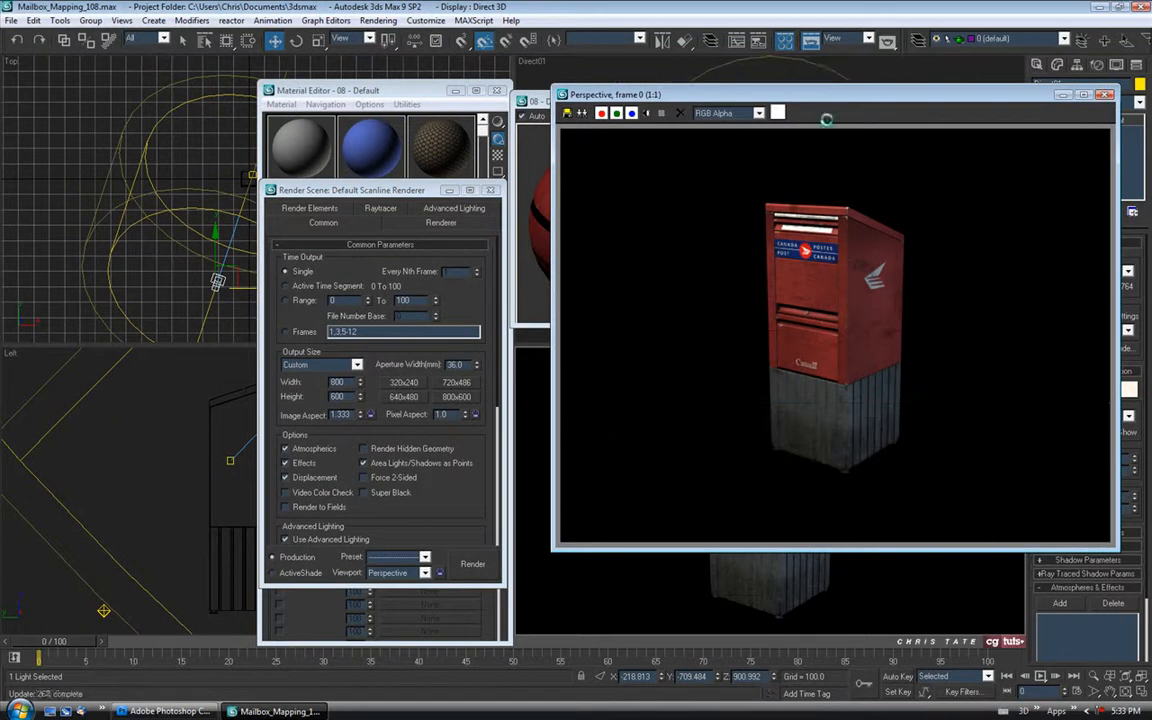
left_click_drag(827, 101, 717, 104)
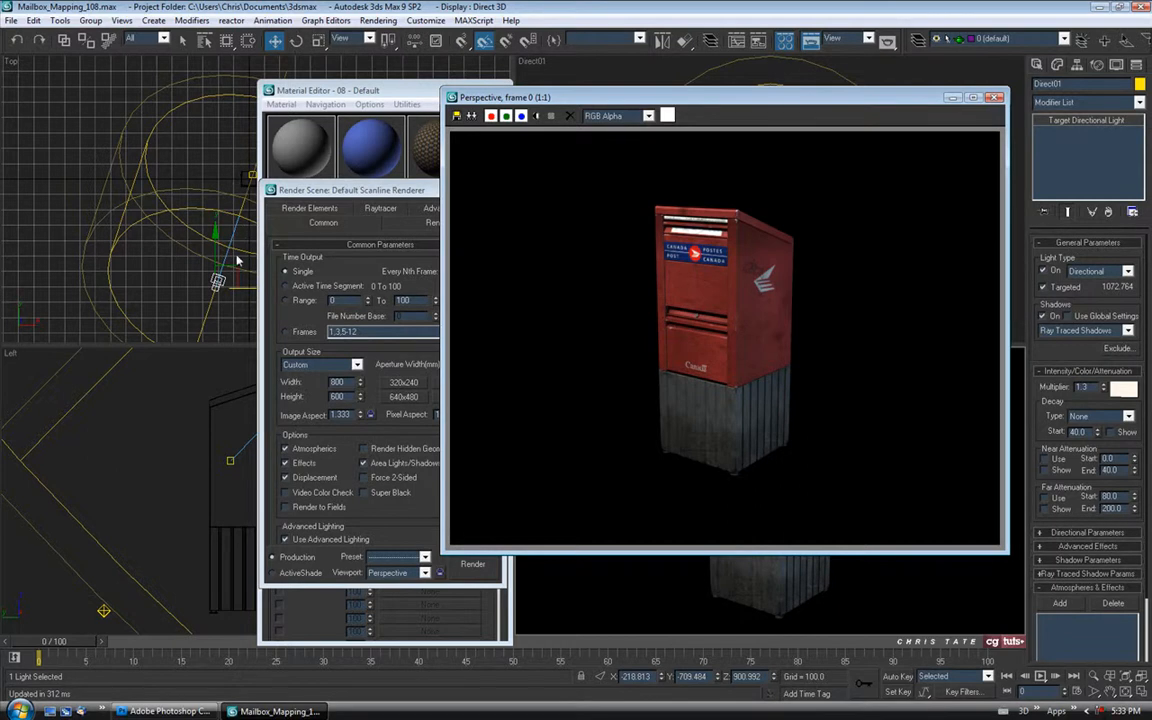
left_click_drag(758, 103, 761, 100)
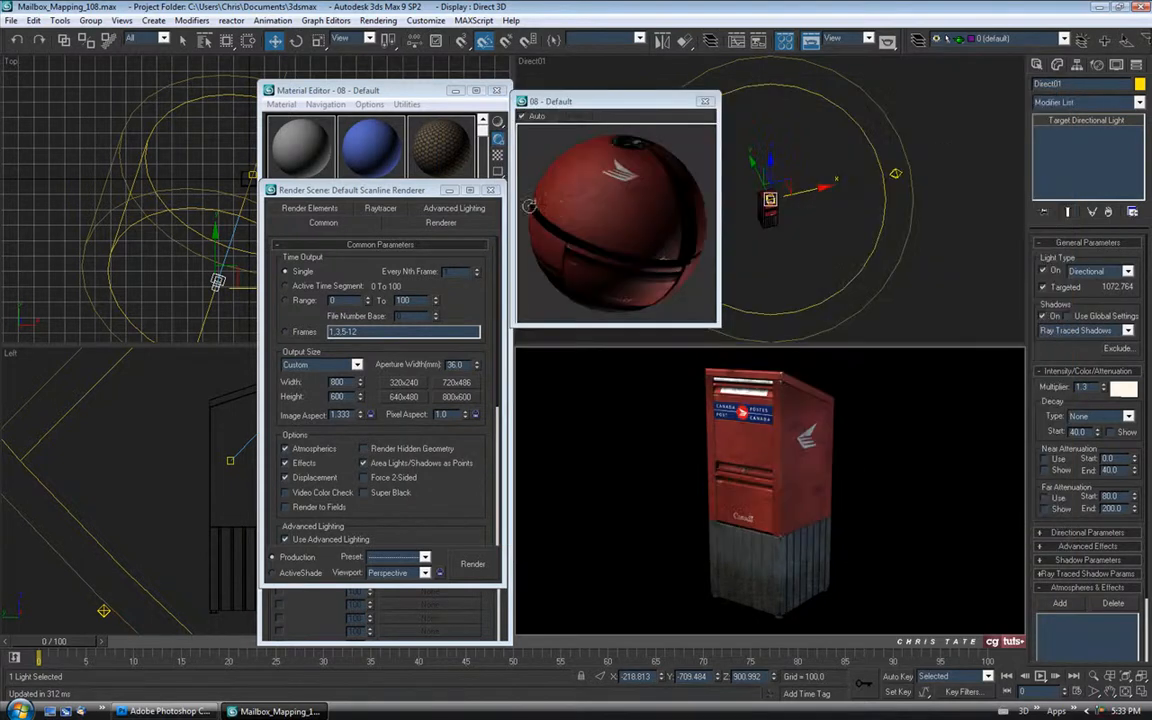
Step: Close the Render Scene dialog, the magnified material sample and the Material Editor to clear the viewports
left_click_drag(407, 192, 937, 103)
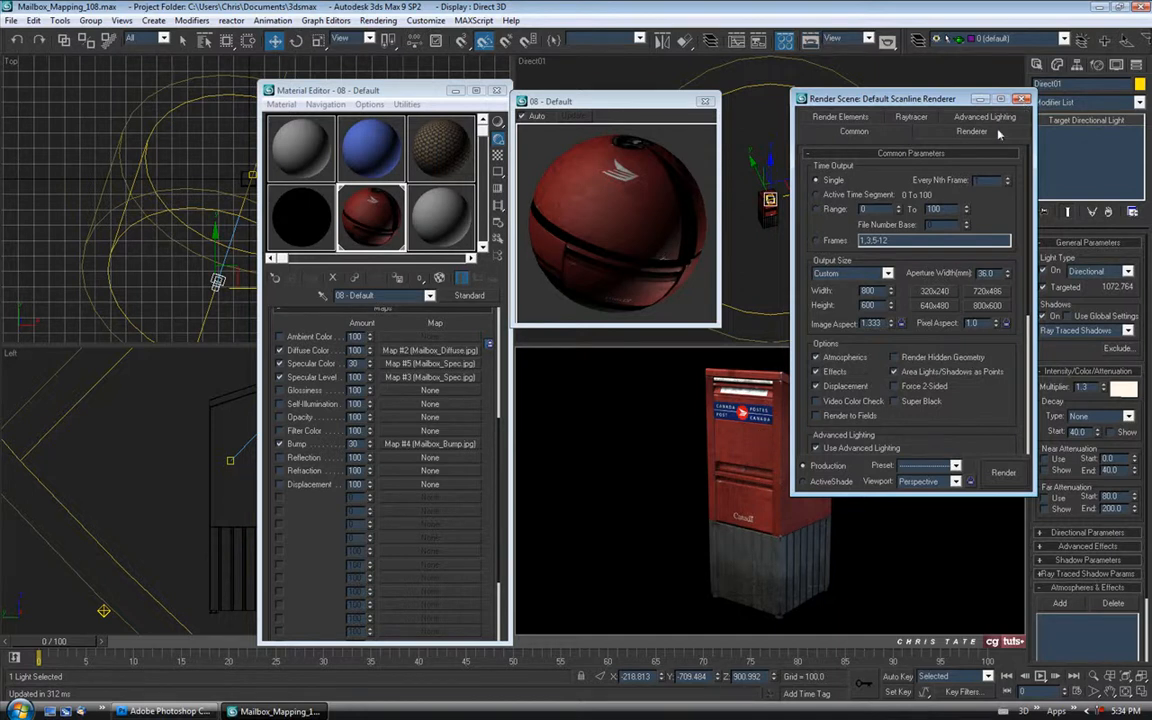
left_click(1024, 101)
left_click_drag(646, 104, 651, 93)
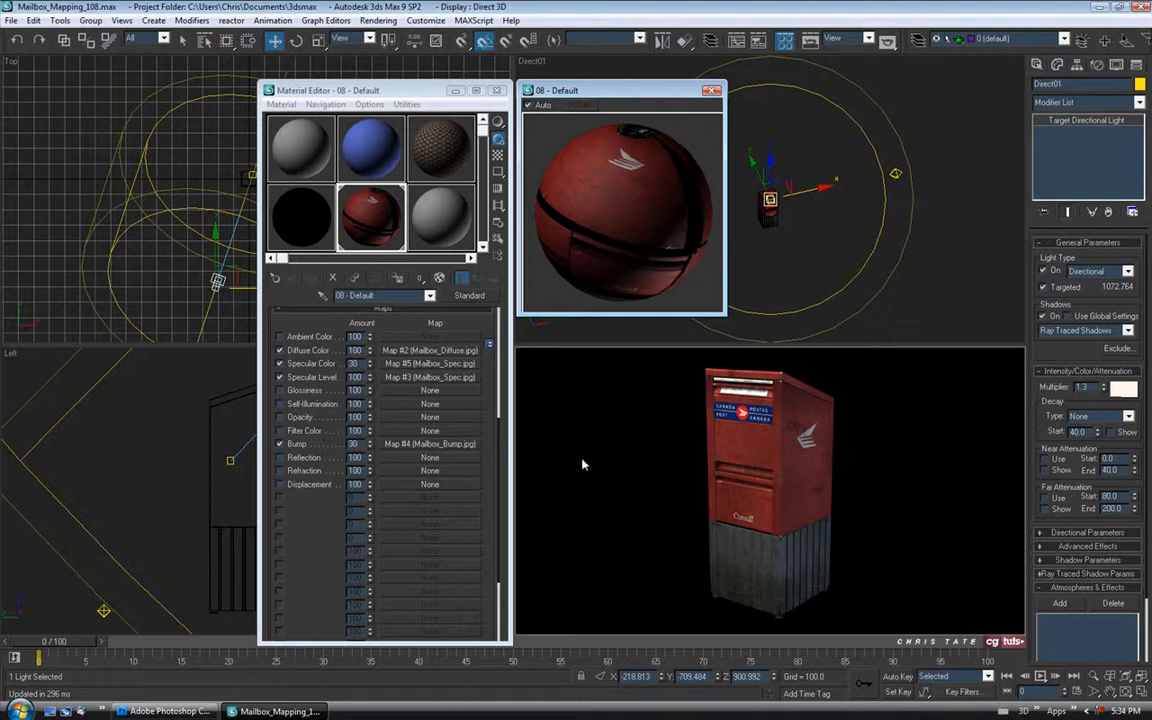
left_click(711, 90)
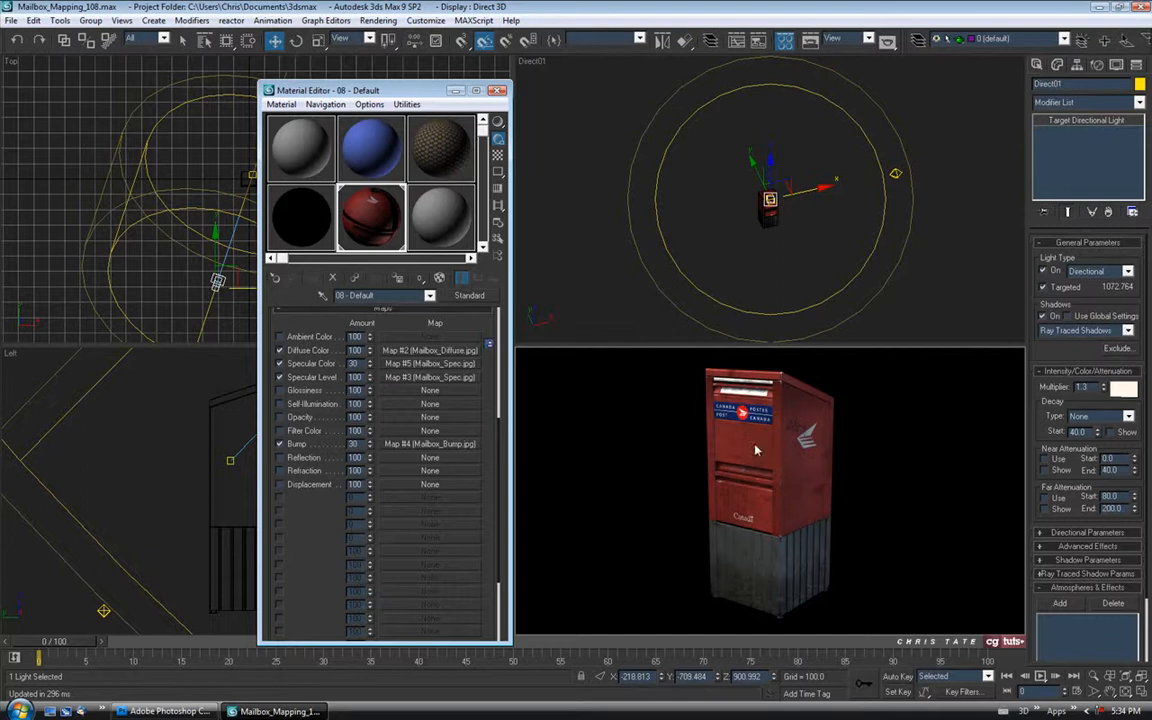
left_click(497, 90)
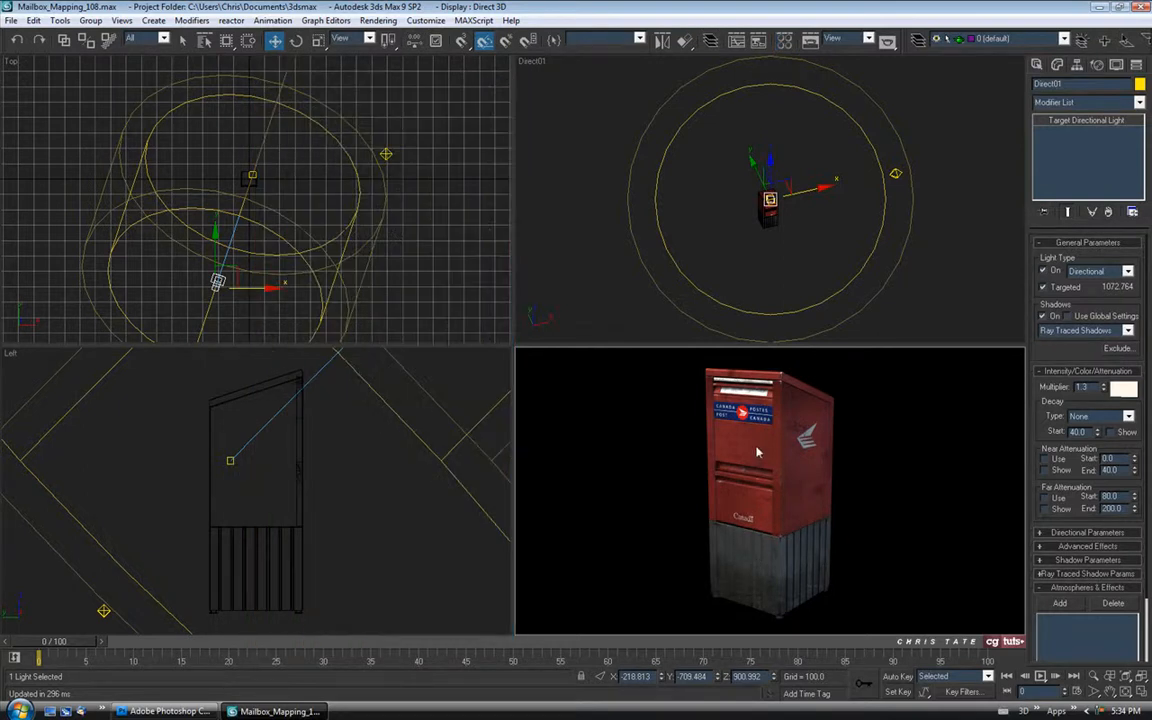